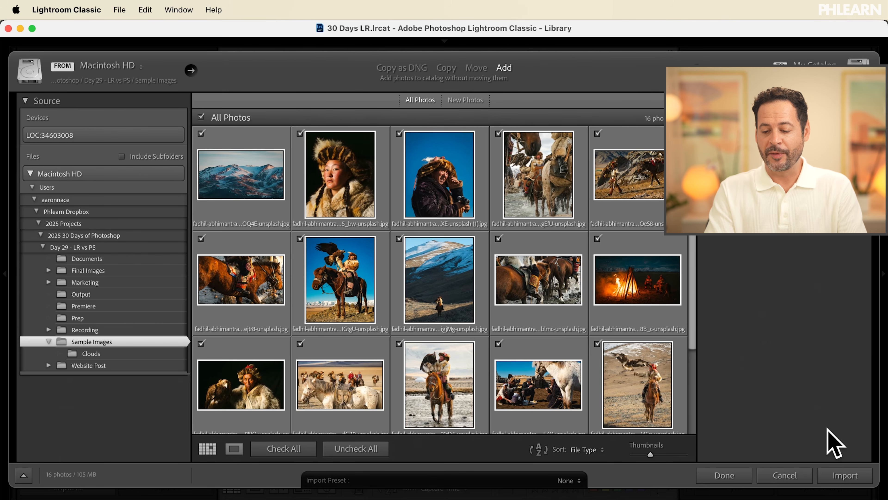
Import the checked sample photos into the catalog without moving them, and reveal the module picker
left_click(838, 480)
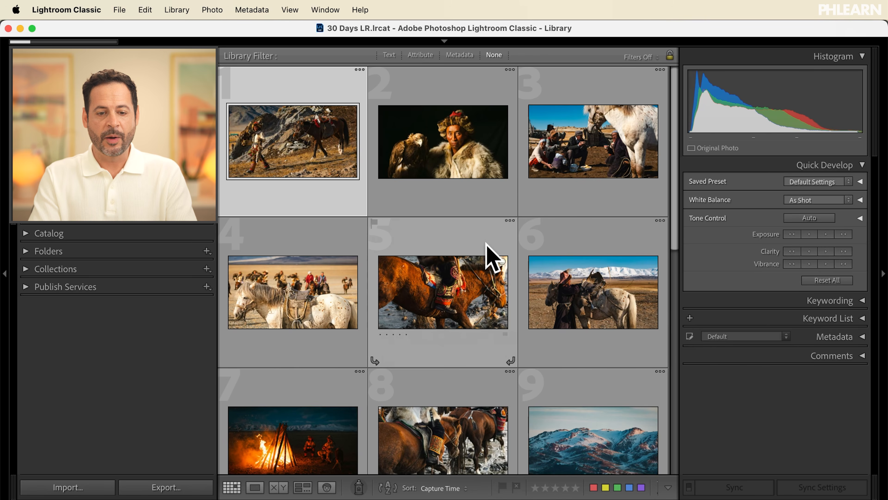
left_click(444, 41)
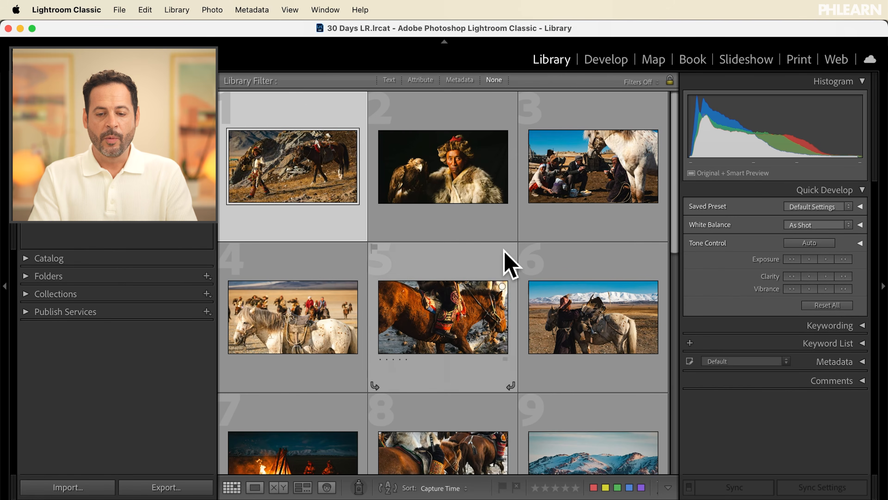
Shrink the grid thumbnails until every imported photo fits, and enlarge them again to three per row
key("minus")
key("minus")
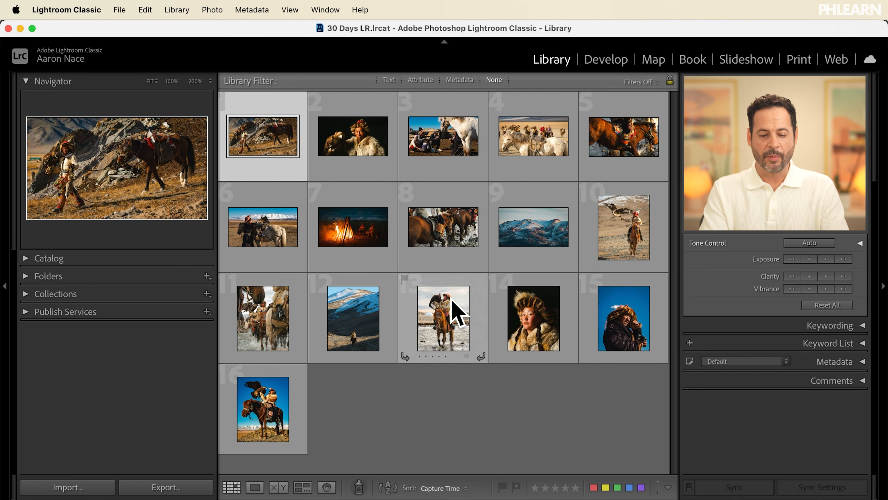
left_click(386, 432)
key("equal")
key("equal")
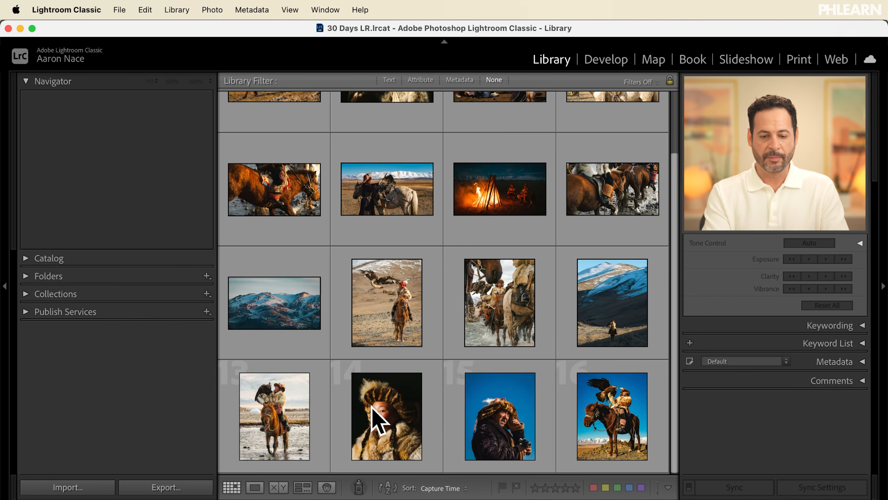
key("equal")
key("minus")
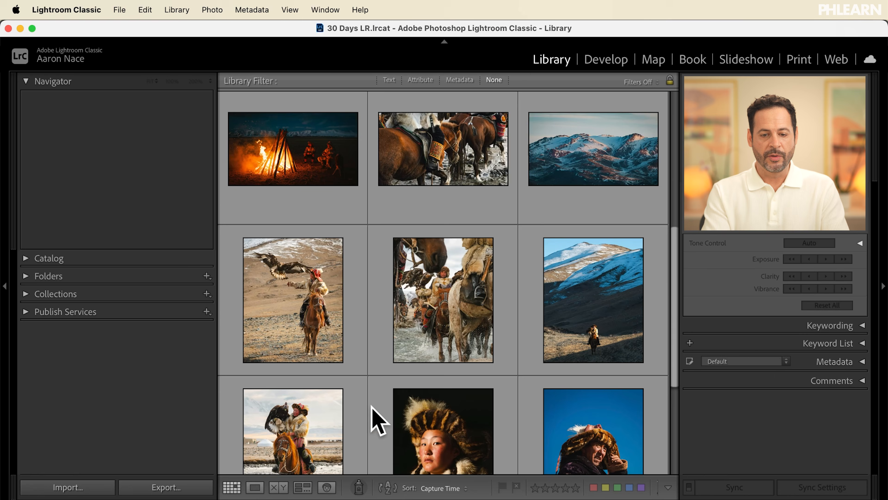
Hide the Navigator and Catalog side panel to widen the grid, and look through the imported photos
left_click(5, 284)
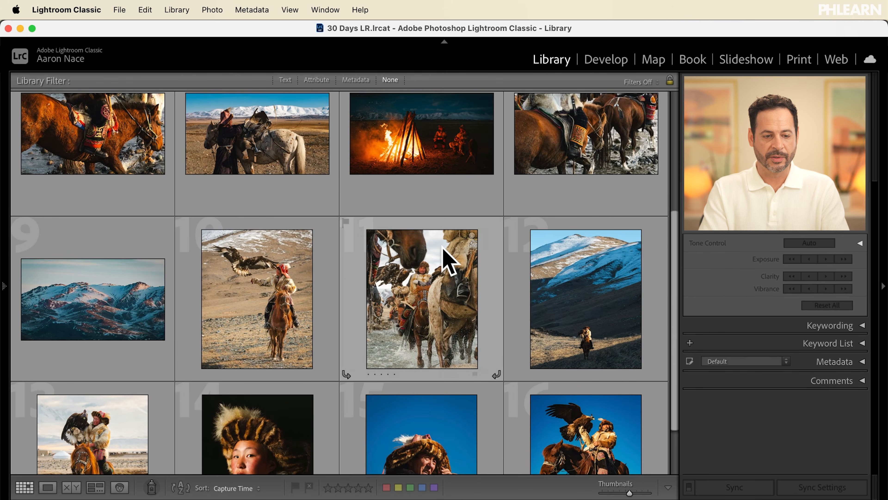
scroll(446, 258, "up", 5)
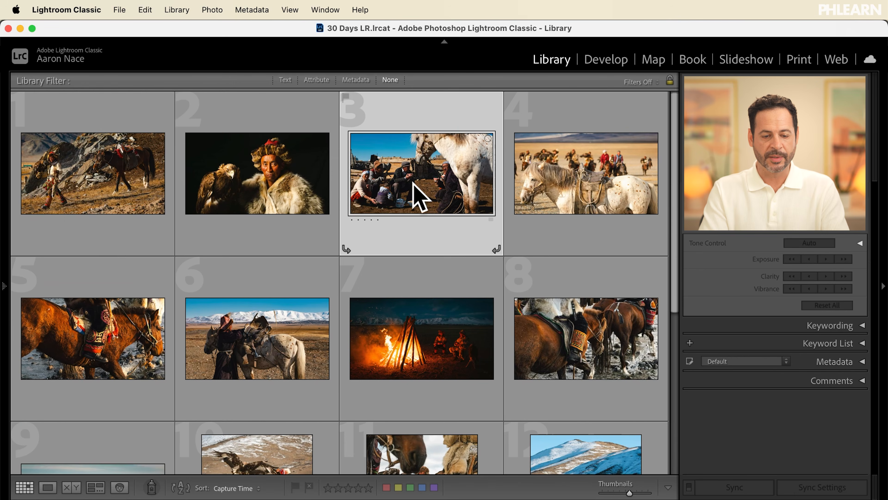
scroll(369, 189, "down", 5)
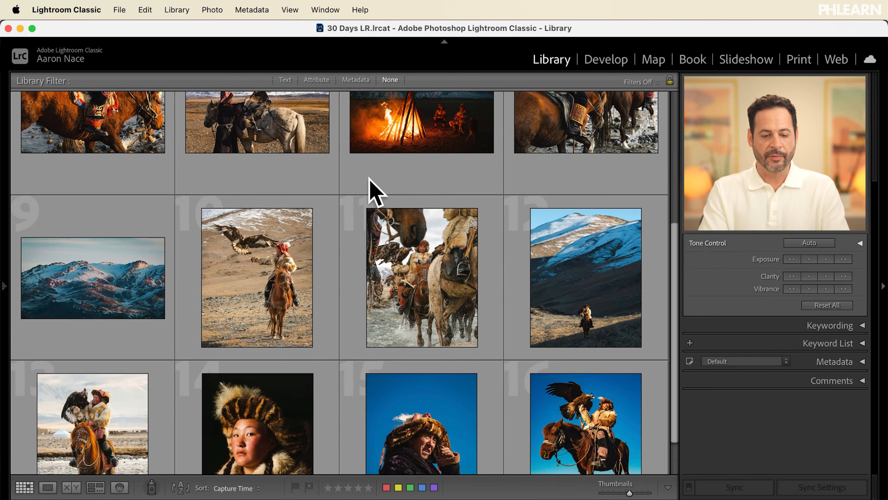
scroll(370, 193, "up", 5)
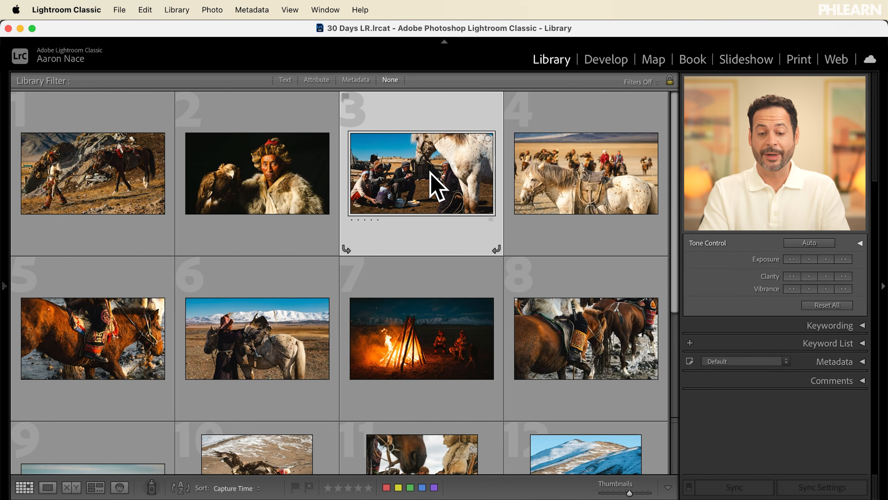
Open the photo of the group drinking tea beside the white horse in Loupe view, with date and dimensions in the info overlay
double_click(431, 172)
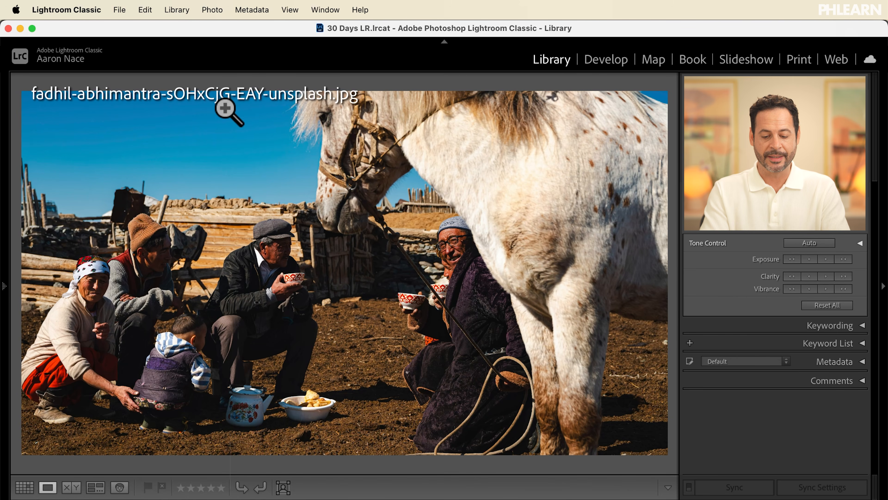
key("i")
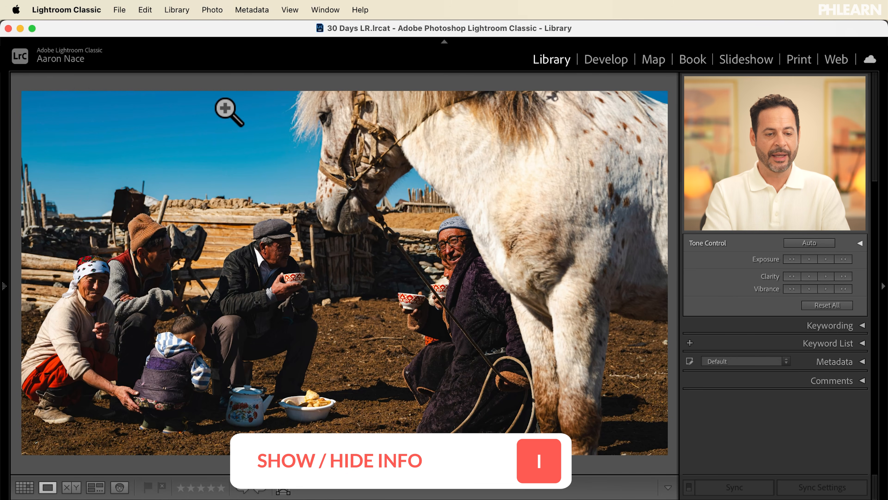
key("i")
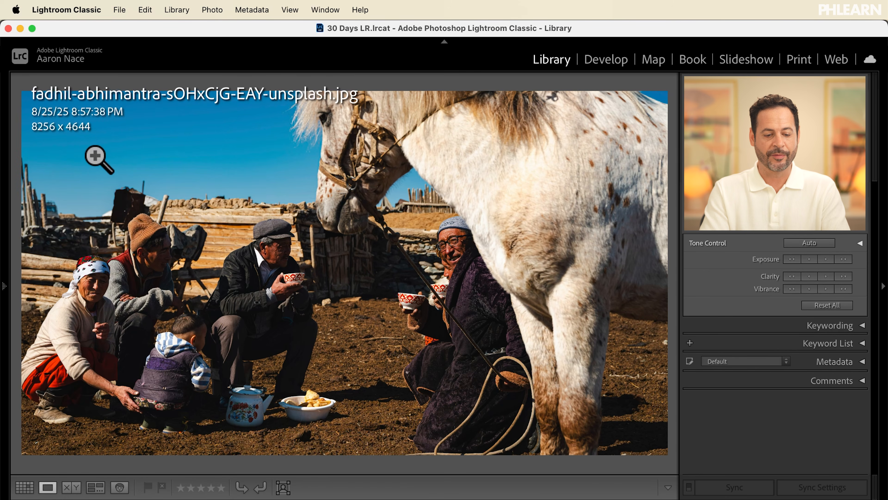
Show the filmstrip and use it to view photos 4 to 8, returning to photo 4
left_click(437, 496)
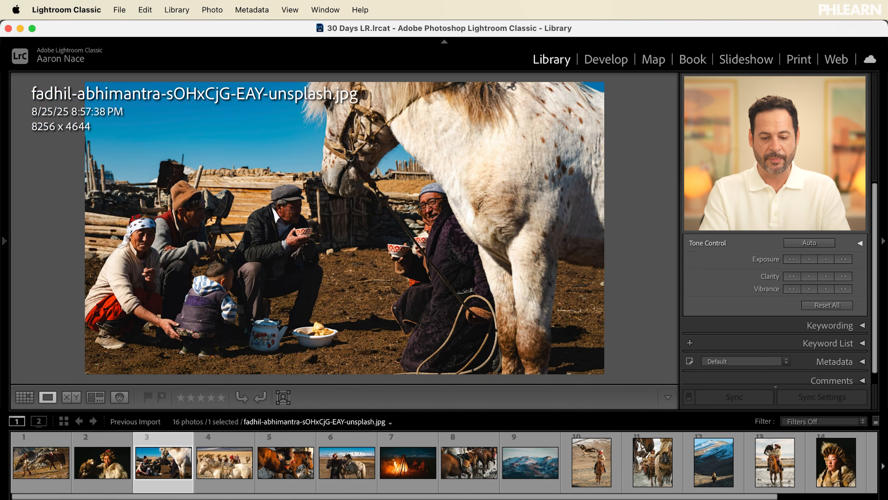
left_click(227, 462)
left_click(290, 461)
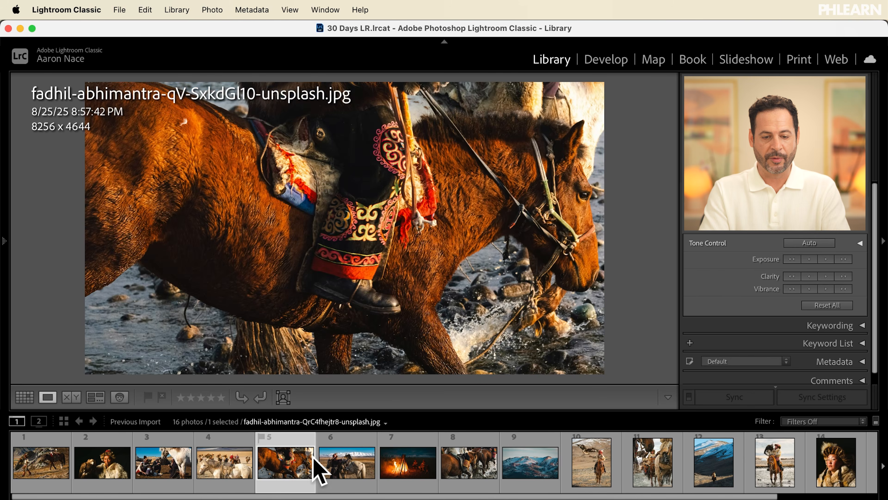
left_click(353, 468)
left_click(403, 472)
left_click(466, 475)
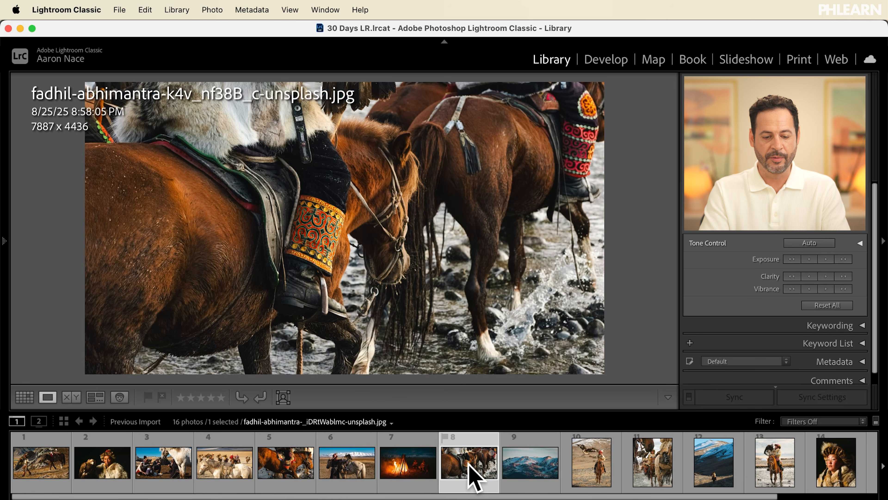
left_click(246, 468)
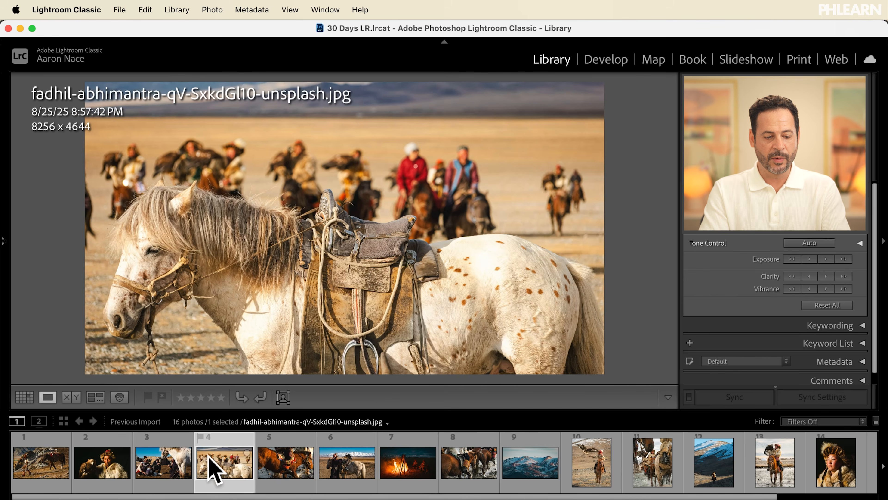
Return to Grid view, select photo 3 of the tea-drinking group, and open it in Loupe view
left_click(28, 400)
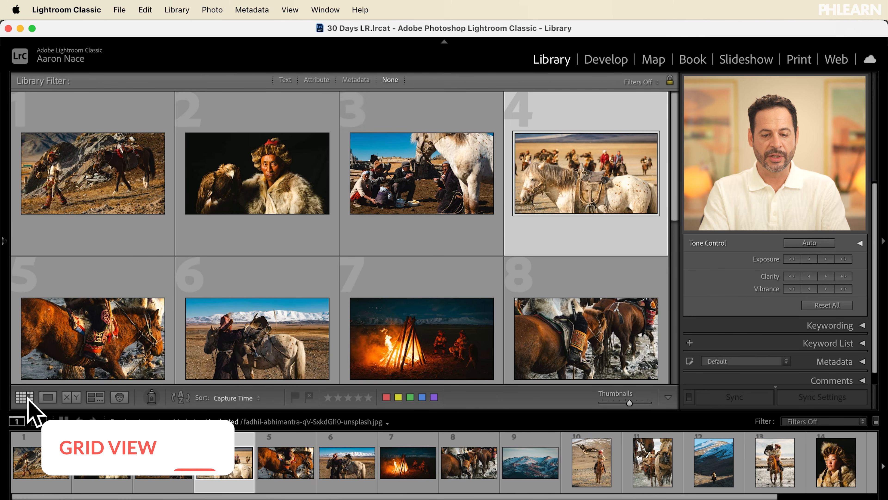
left_click(412, 189)
left_click(578, 189)
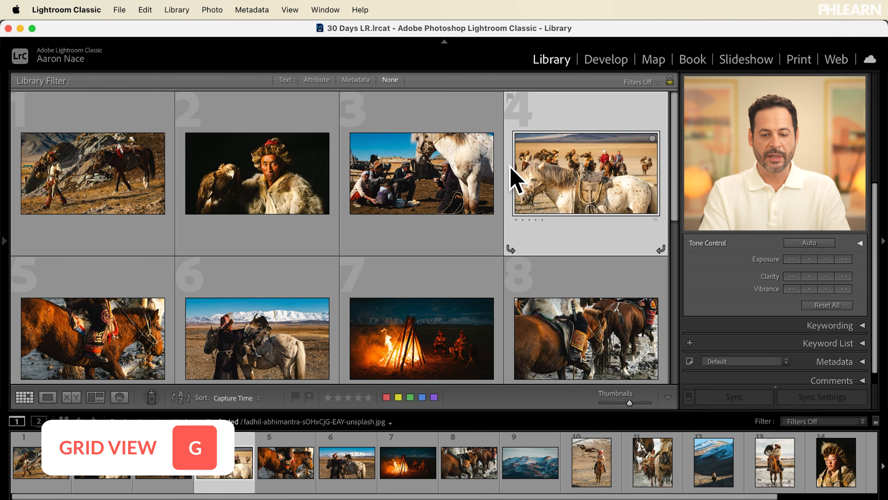
left_click(446, 183)
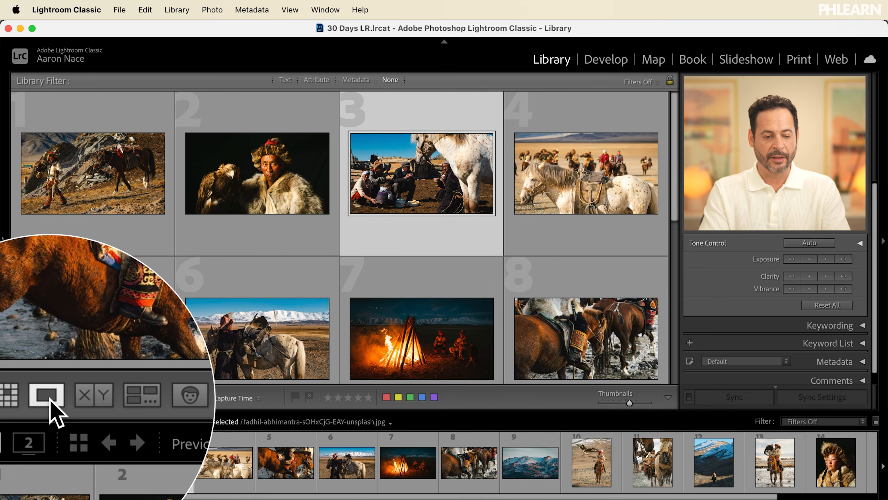
left_click(49, 396)
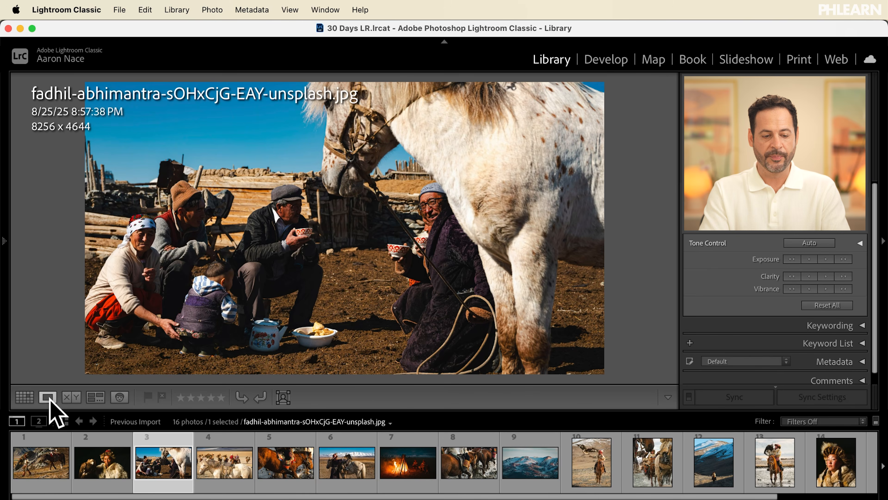
Go back to the grid, add photo 4 to the selection of photo 3, and open both in Compare view
left_click(24, 397)
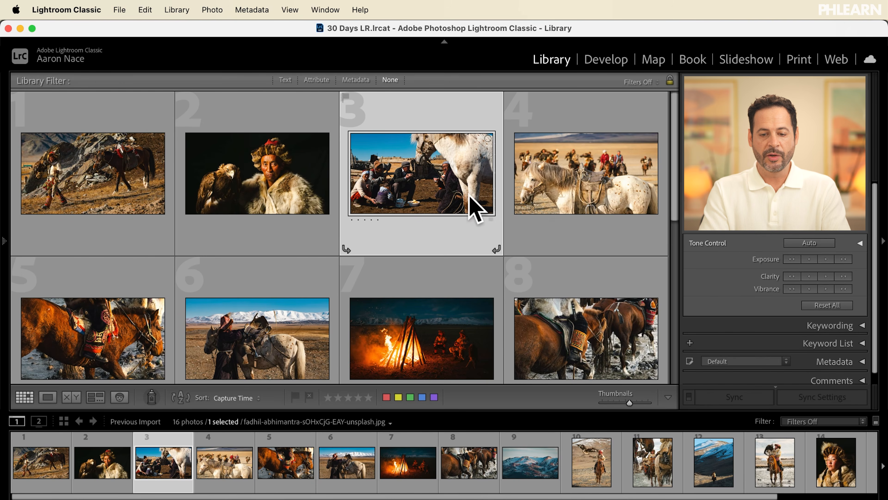
left_click(581, 189, "super")
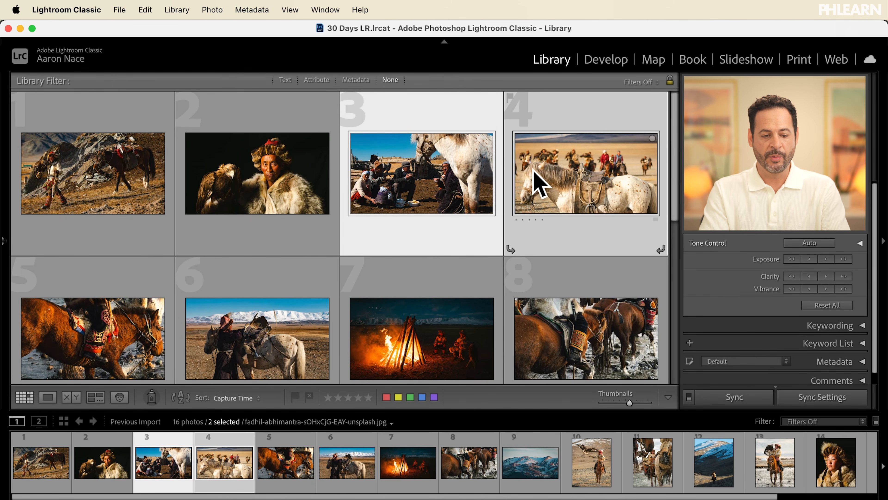
left_click(71, 396)
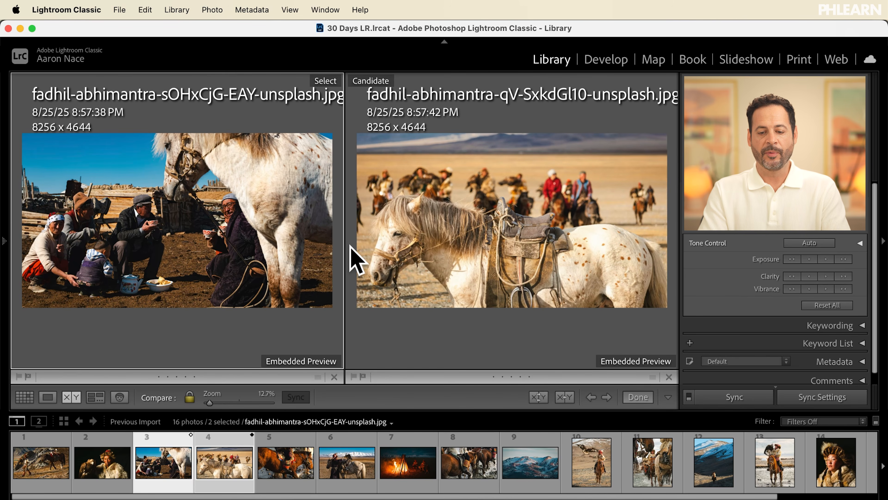
Advance the Compare candidate to the campfire photo and make it the Select
key("Right")
key("Right")
key("Right")
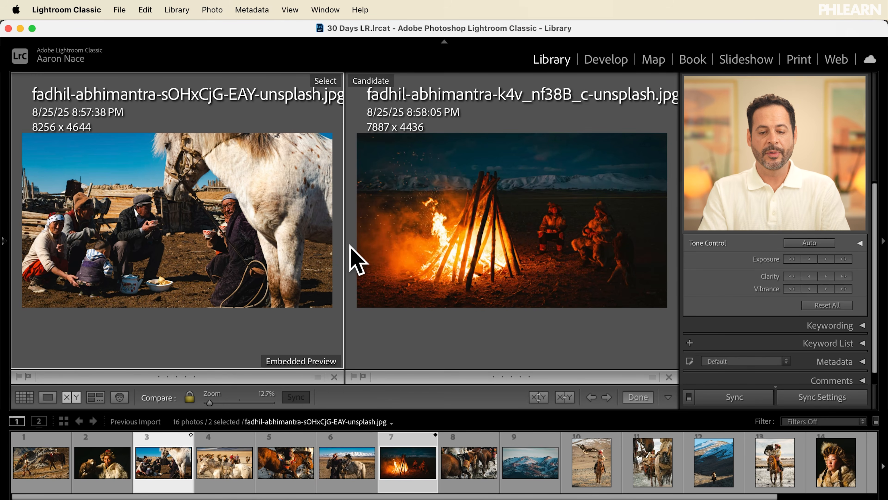
key("Up")
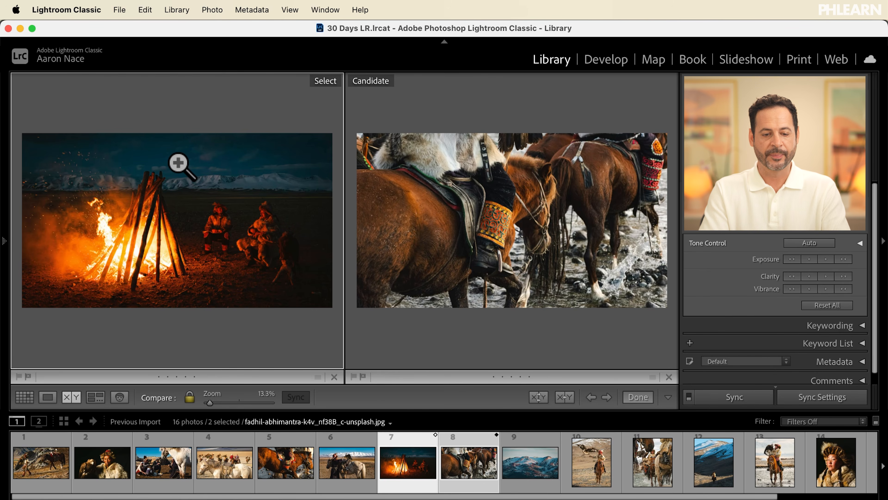
Step the candidate forward through the photos, comparing each with the campfire, up to the man in the fur hat holding binoculars
key("Right")
key("Right")
key("Right")
key("Right")
key("Right")
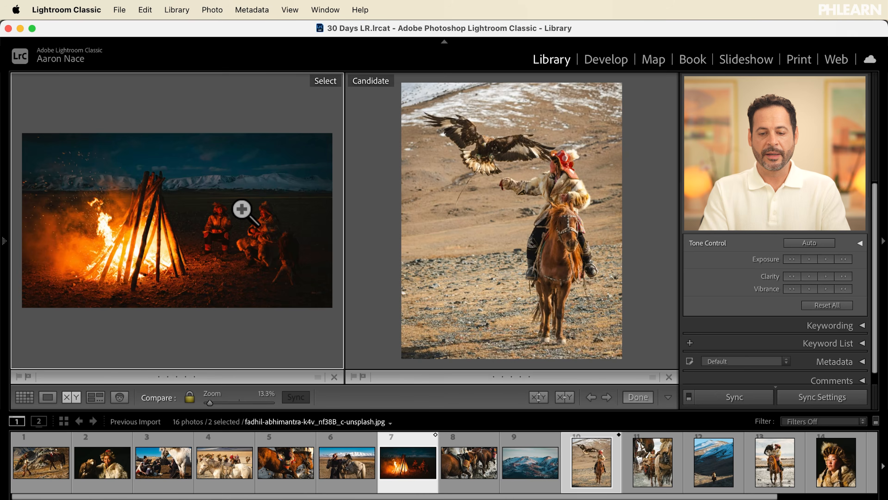
key("Right")
key("Right")
key("Right")
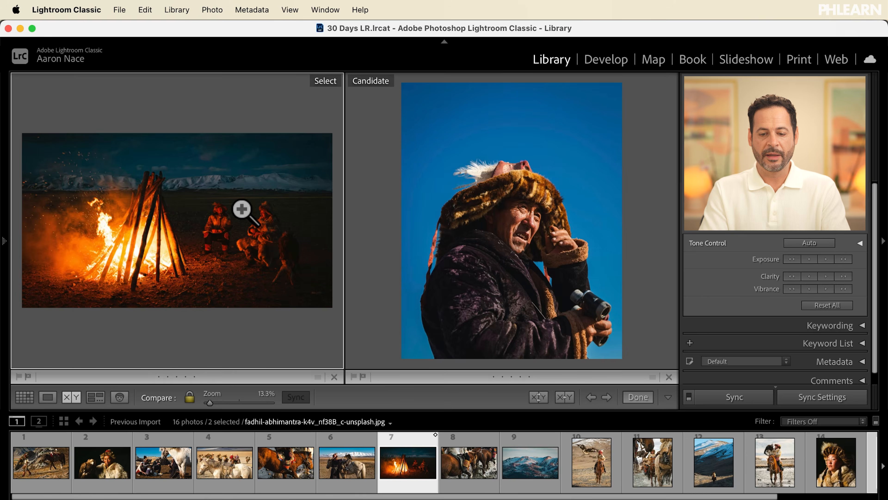
Step the candidate back to the tea-drinking group in photo 3 and make it the Select in place of the campfire
key("Left")
key("Left")
key("Left")
key("Left")
key("Left")
key("Left")
key("Left")
key("Left")
key("Left")
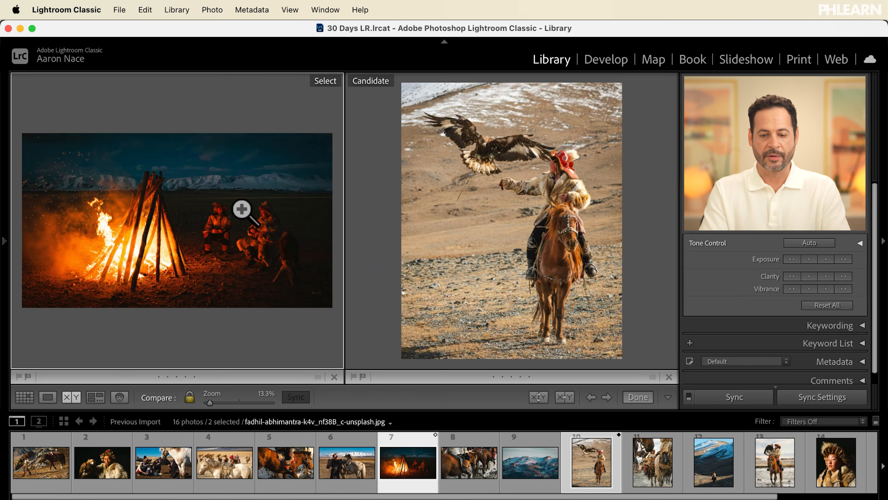
key("Left")
key("Left")
key("Left")
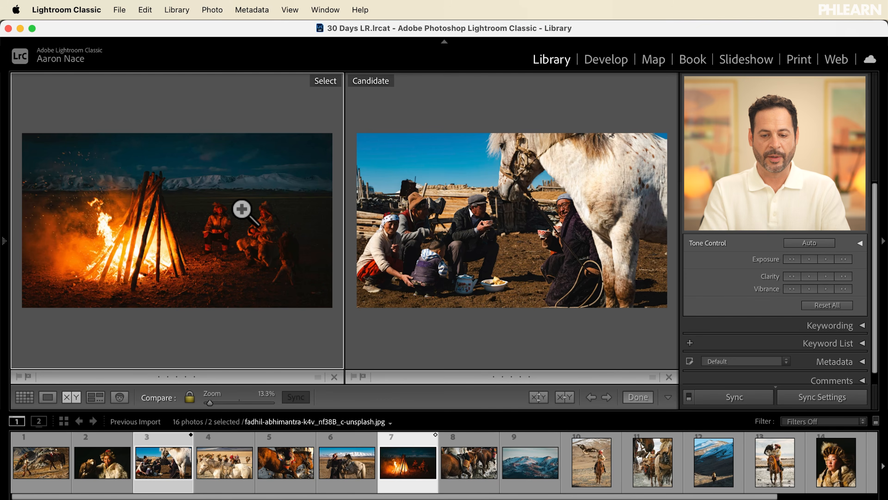
key("Up")
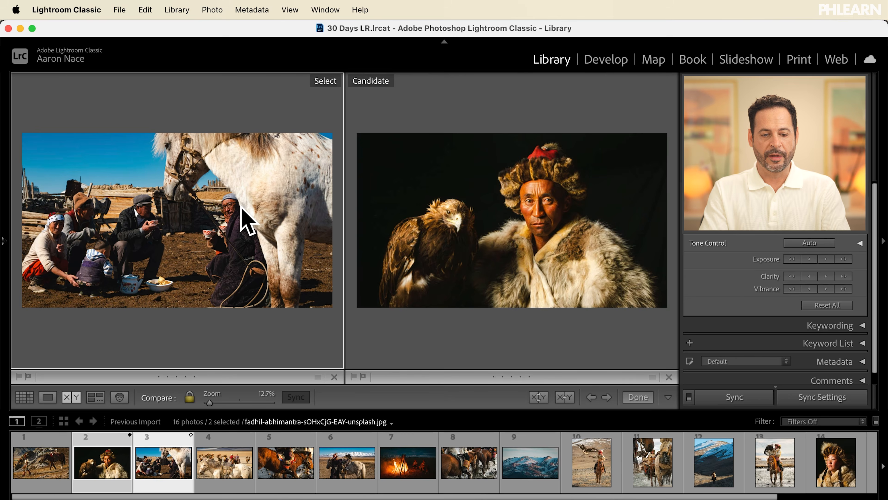
Compare the tea group with photo 1, advance the candidate to the saddled white horse in photo 4, and make that the Select
key("Left")
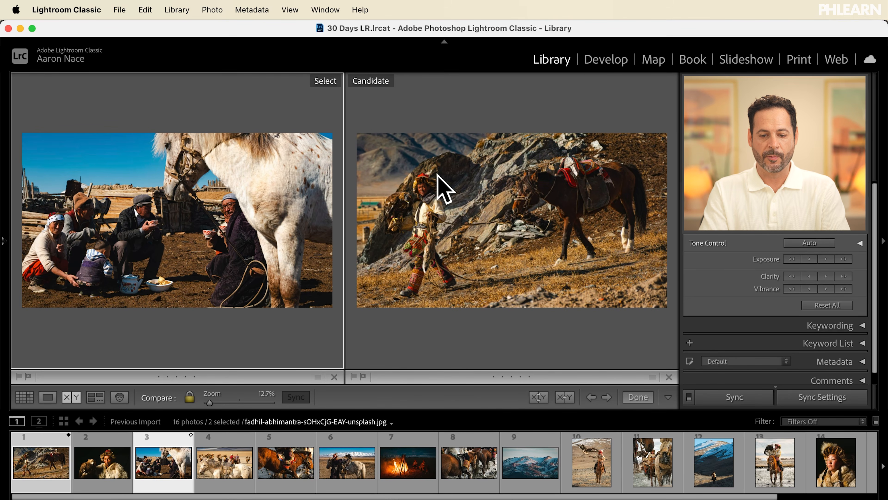
key("Right")
key("Right")
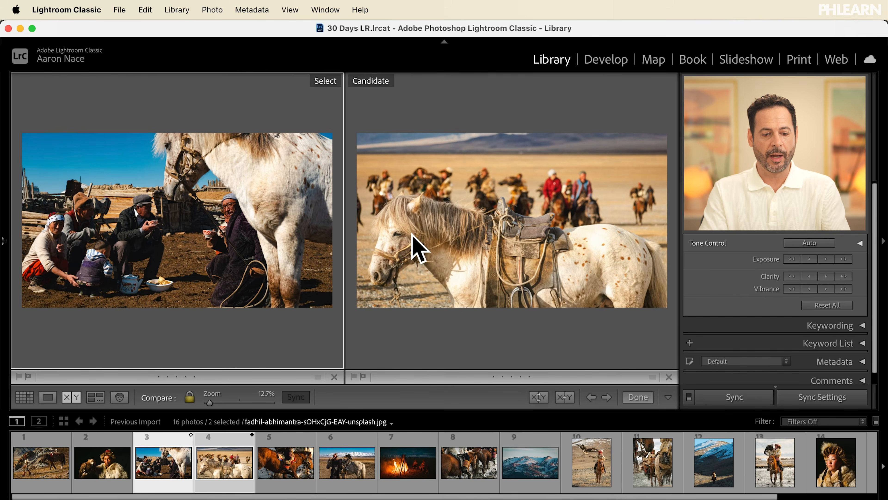
key("Up")
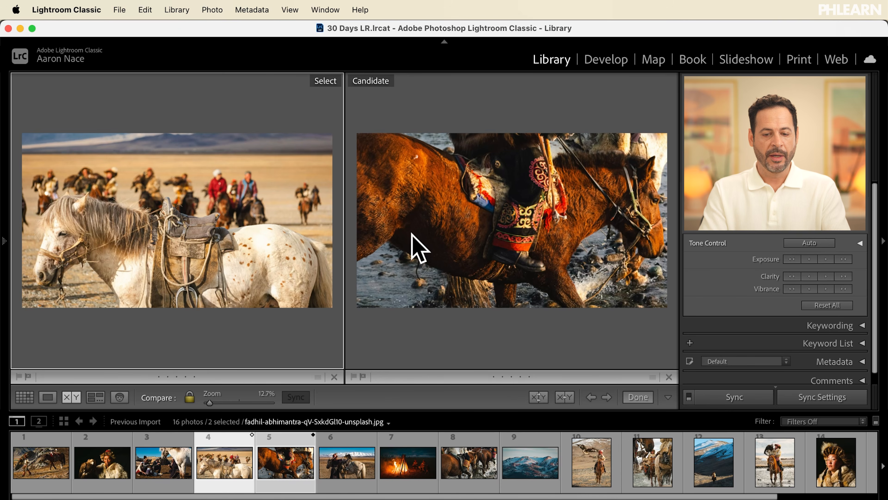
Step the candidate forward to photo 8 of the brown horses, comparing each photo with the saddled white horse
key("Right")
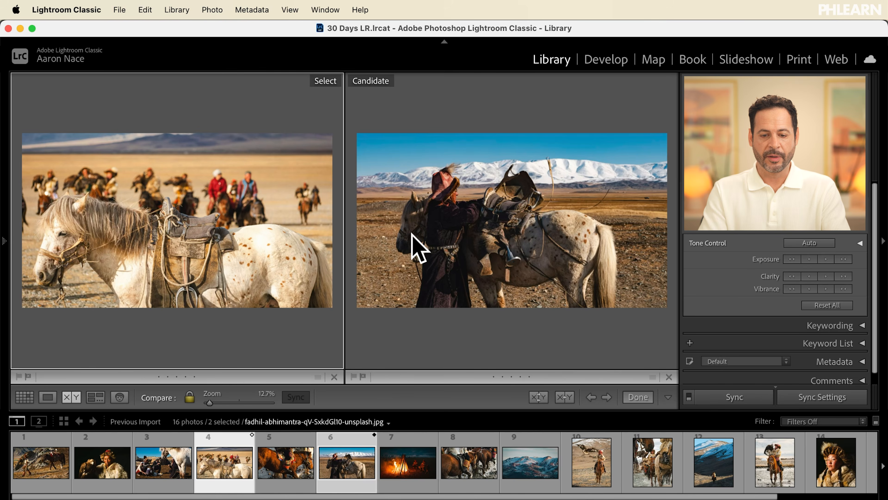
key("Right")
key("Right")
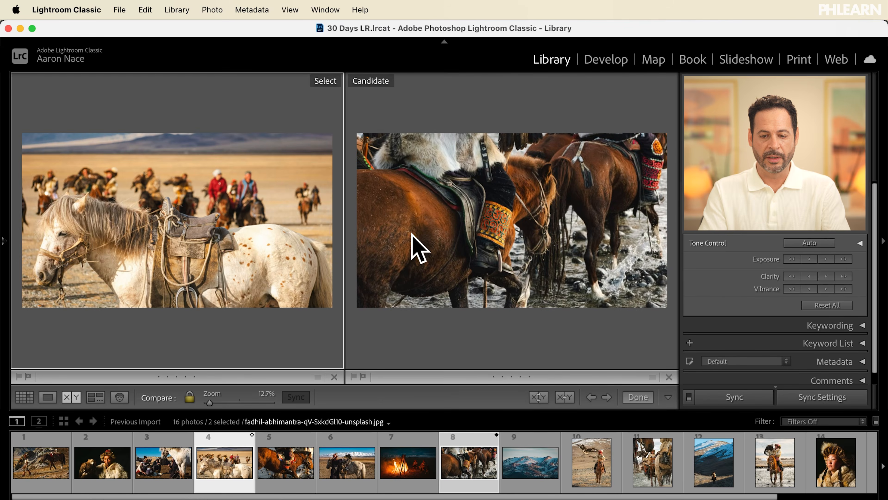
Step the candidate forward from photo 8 to the man with binoculars in photo 15, comparing each with the saddled white horse
key("Right")
key("Right")
key("Right")
key("Right")
key("Right")
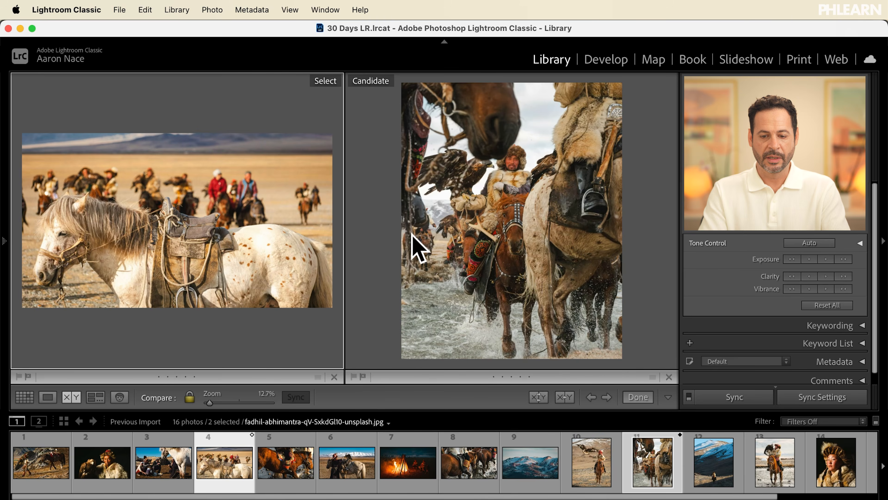
key("Right")
key("Right")
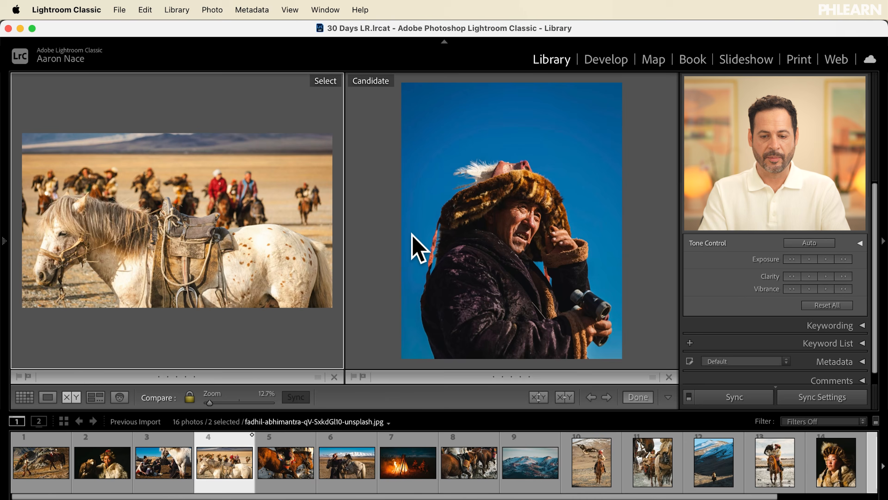
Step the candidate back through the earlier photos, comparing each with the saddled white horse, and settle on photo 6
key("Left")
key("Left")
key("Left")
key("Left")
key("Left")
key("Left")
key("Left")
key("Left")
key("Left")
key("Left")
key("Left")
key("Left")
key("Left")
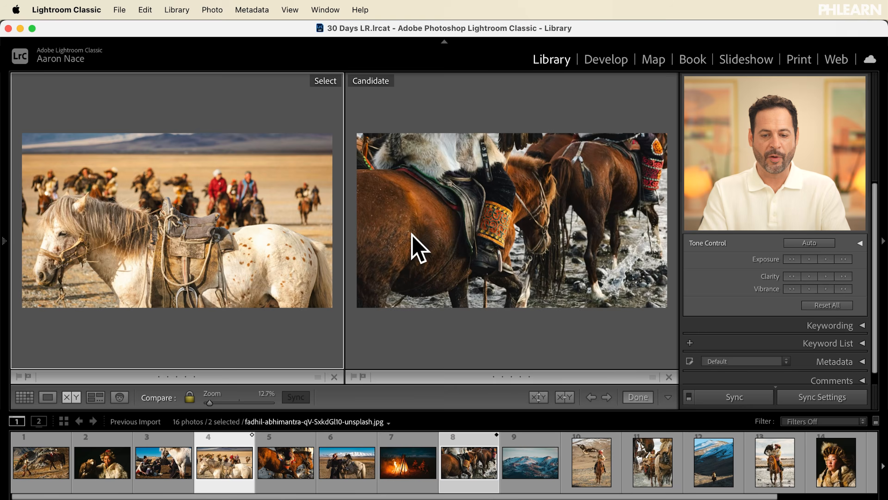
key("Right")
key("Right")
key("Right")
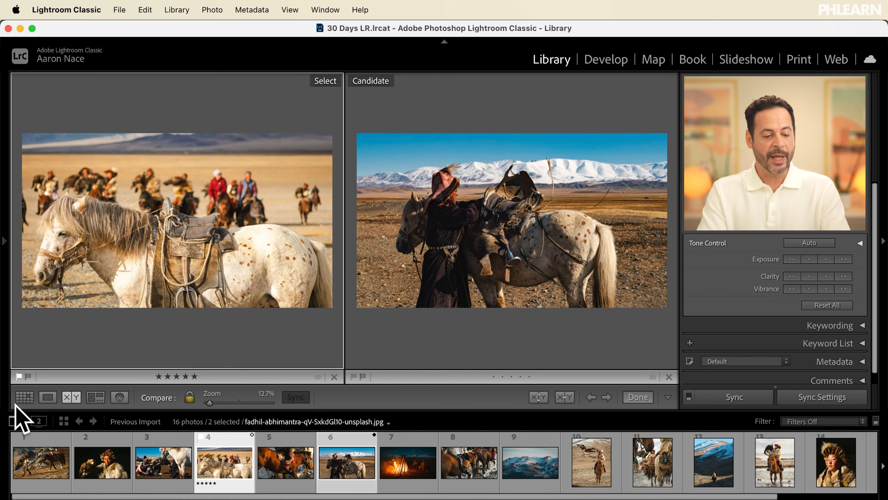
Return to the Grid view and look through the remaining photos down to photo 16
left_click(24, 396)
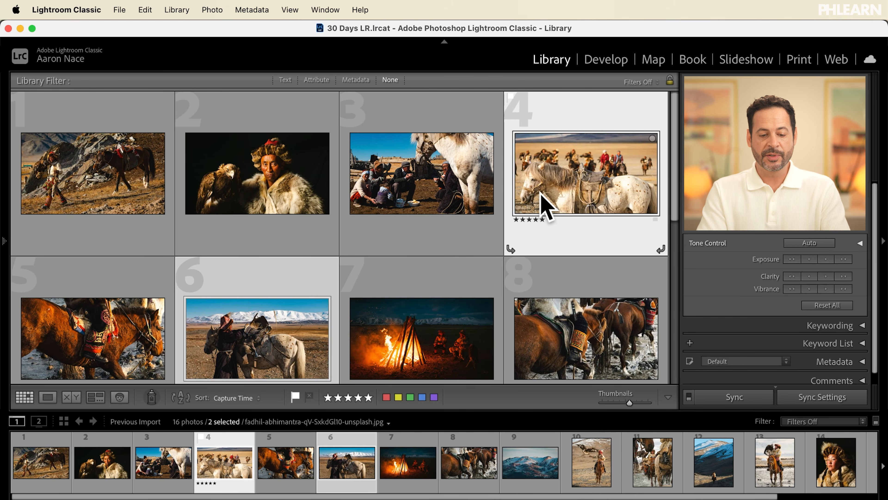
scroll(543, 206, "down", 5)
scroll(546, 208, "down", 1)
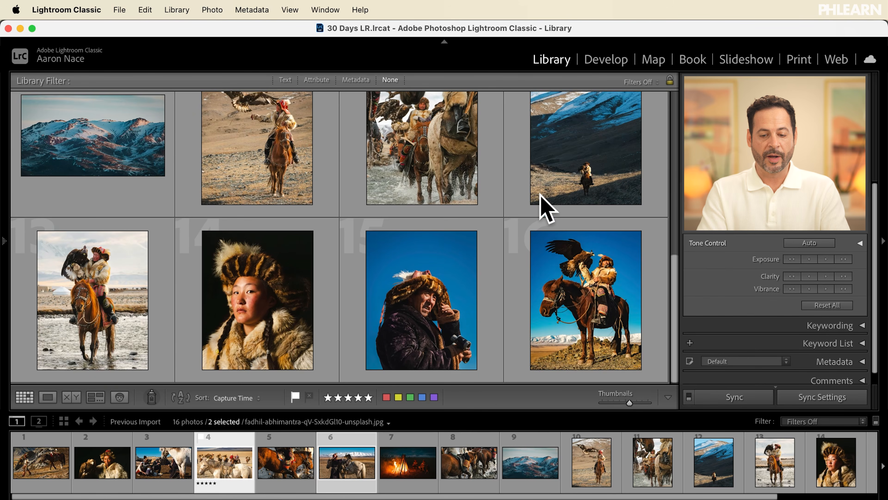
Select the eagle portrait in photo 2 together with the fur-hat portrait in photo 14 and show them in Compare view
scroll(545, 208, "up", 5)
left_click(296, 201)
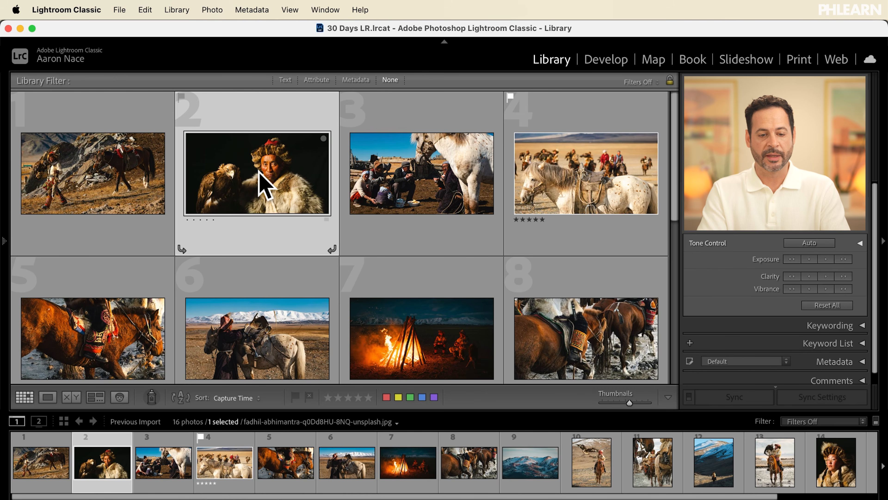
scroll(272, 173, "down", 10)
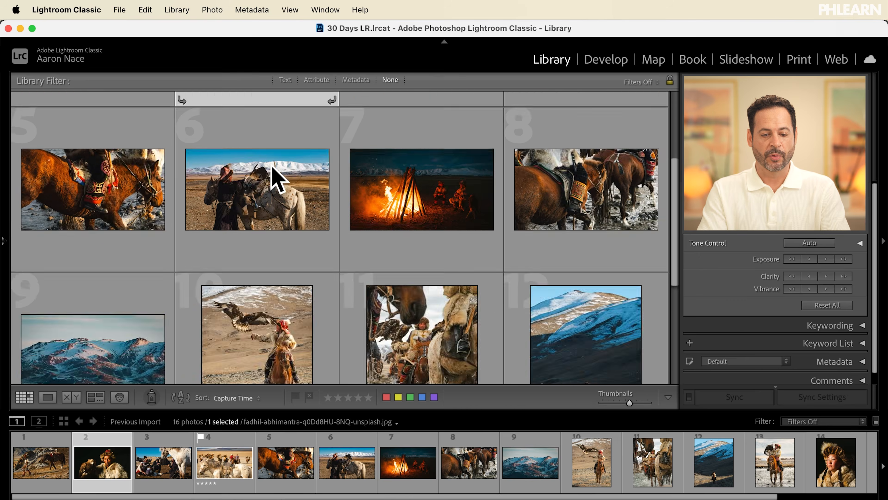
left_click(251, 299, "super")
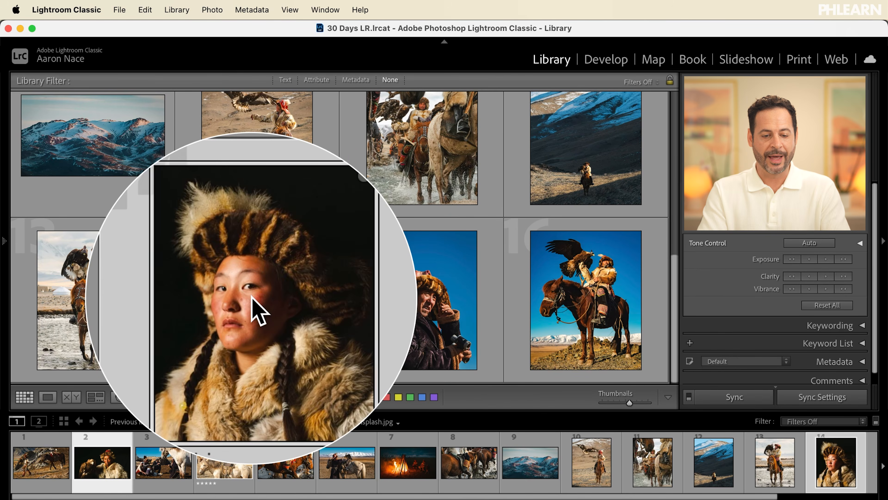
left_click(70, 398)
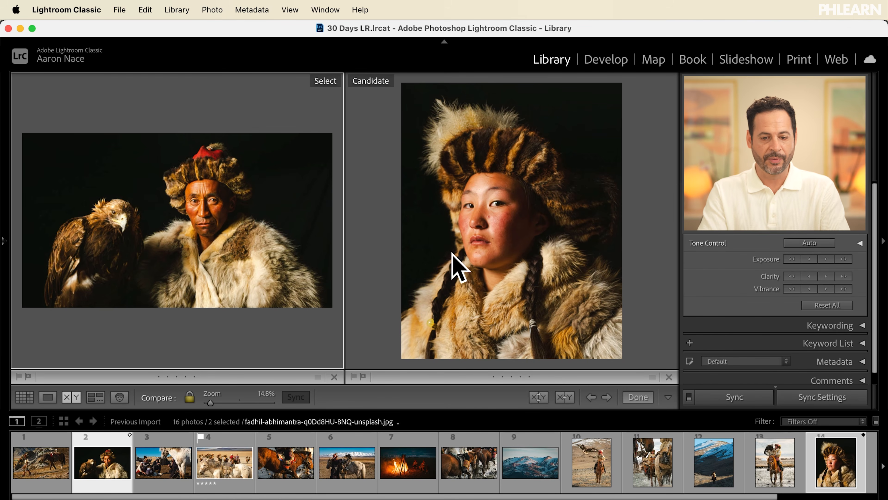
Rate both compared portraits five stars and return to the Grid view
left_click(194, 376)
left_click(529, 376)
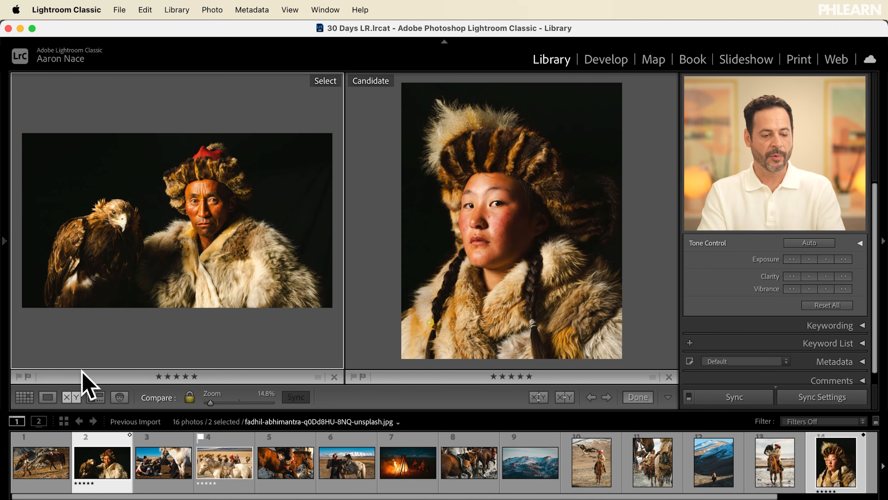
left_click(24, 397)
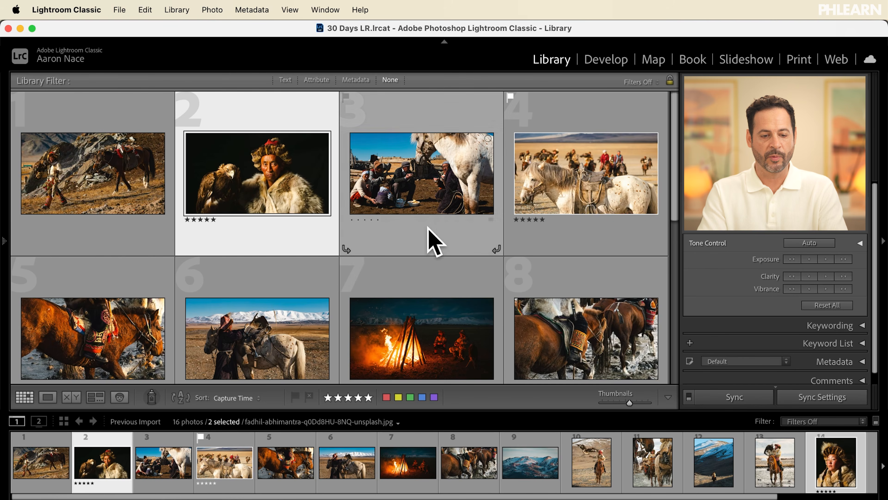
Open photo 10 of the rider with the flying eagle, add photo 11 to the selection, and show both in Compare view
scroll(384, 314, "down", 10)
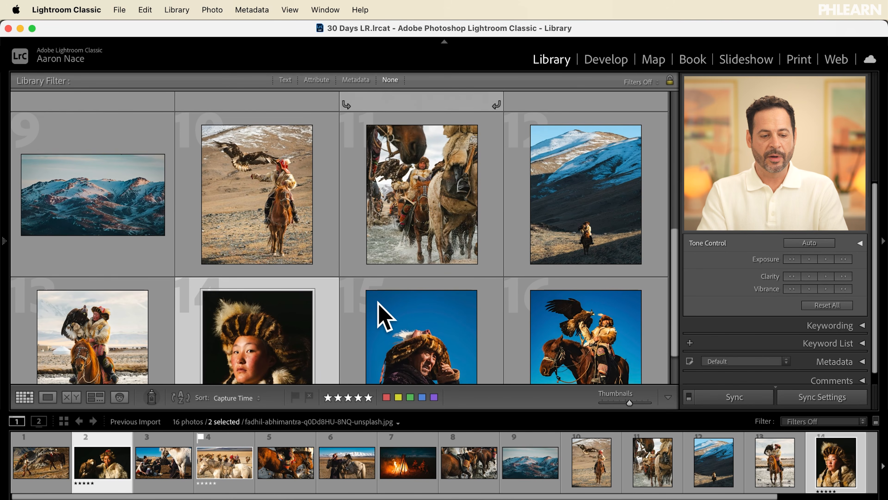
scroll(378, 301, "down", 2)
scroll(378, 302, "up", 1)
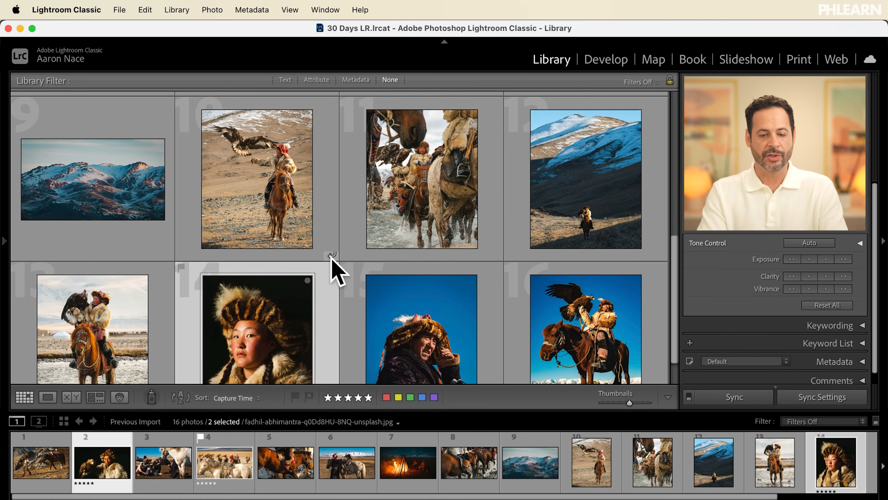
double_click(272, 204)
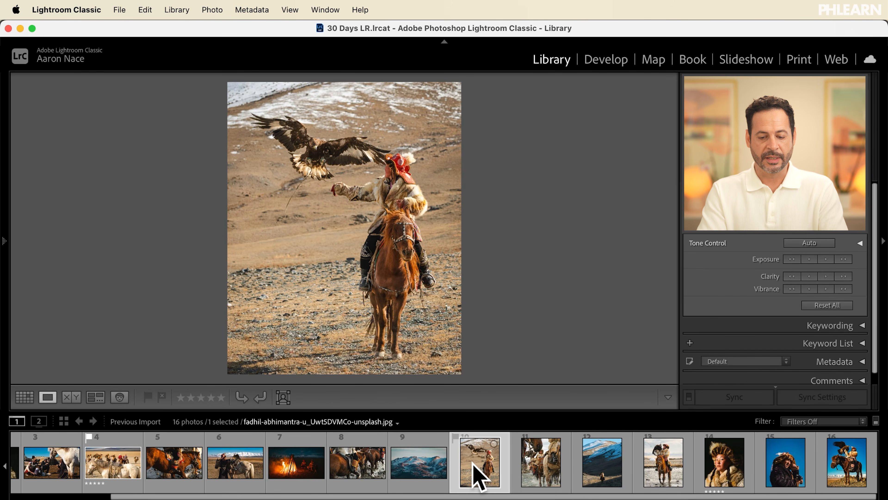
left_click(538, 478, "super")
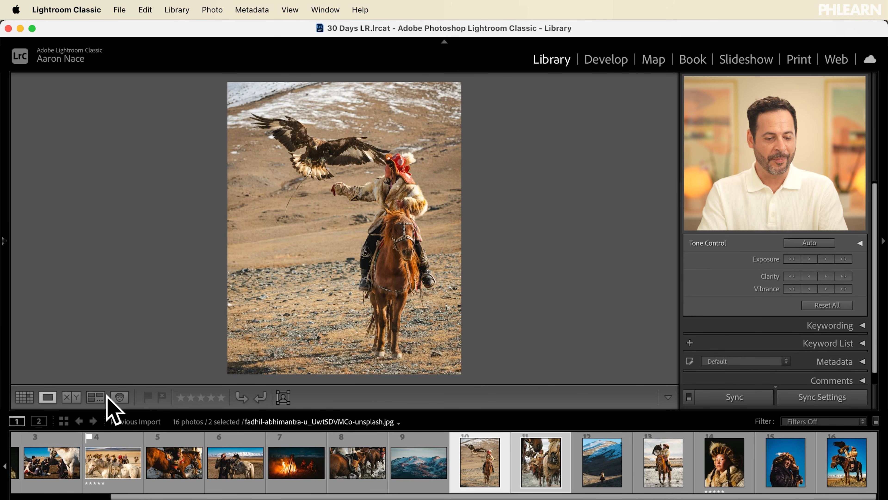
left_click(72, 397)
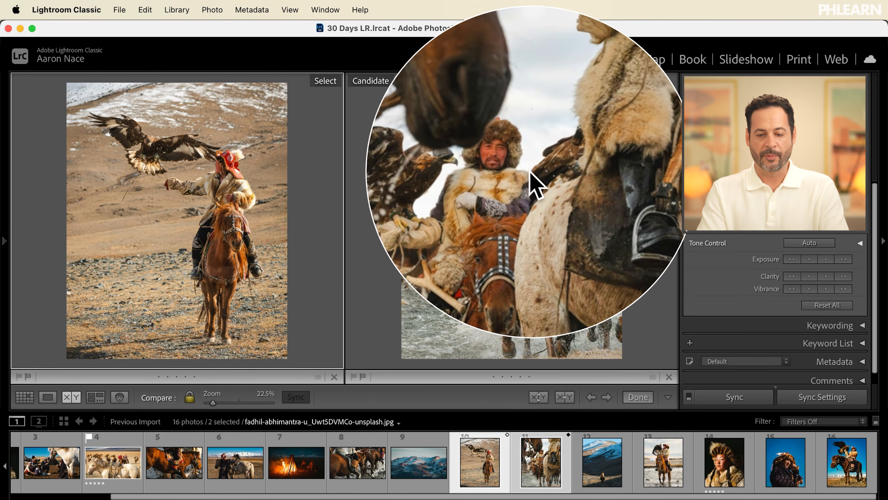
Step the candidate back from photo 11 to the eagle portrait in photo 2, comparing each photo with photo 10
key("Left")
key("Left")
key("Left")
key("Left")
key("Left")
key("Left")
key("Left")
key("Left")
key("Left")
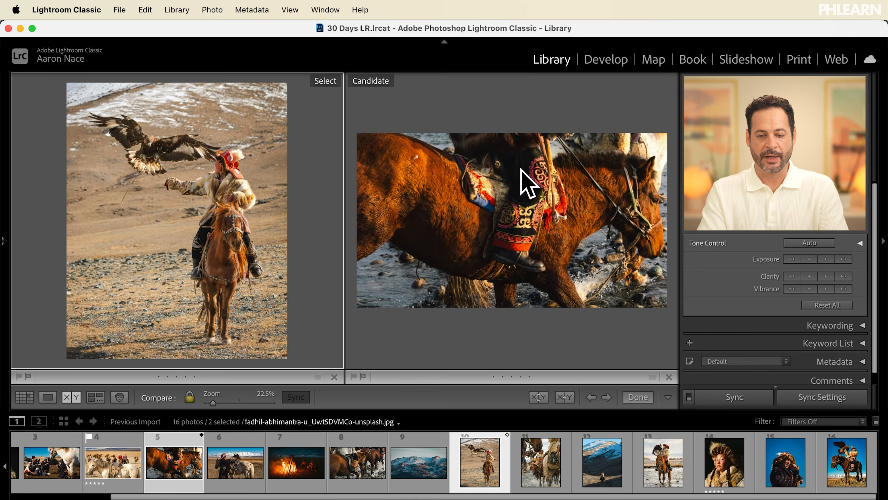
key("Left")
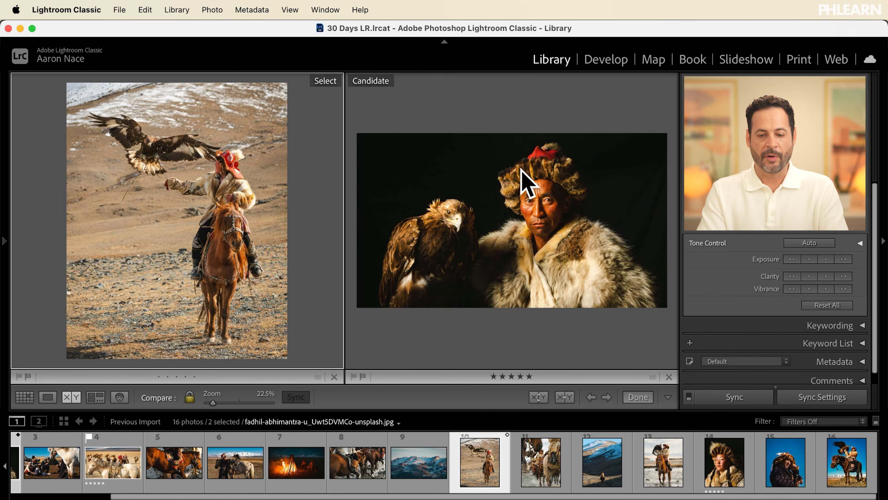
Step the candidate forward again to photo 11 of the riders in the river, comparing each photo with photo 10
key("Right")
key("Right")
key("Right")
key("Right")
key("Right")
key("Right")
key("Right")
key("Right")
key("Right")
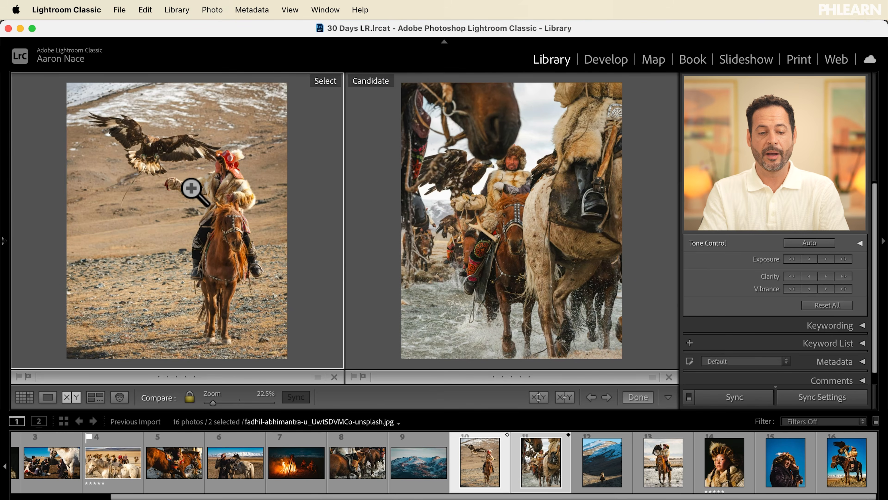
Make photo 11 the Select in place of photo 10 and advance the candidate to the mounted eagle hunter in photo 16
key("Up")
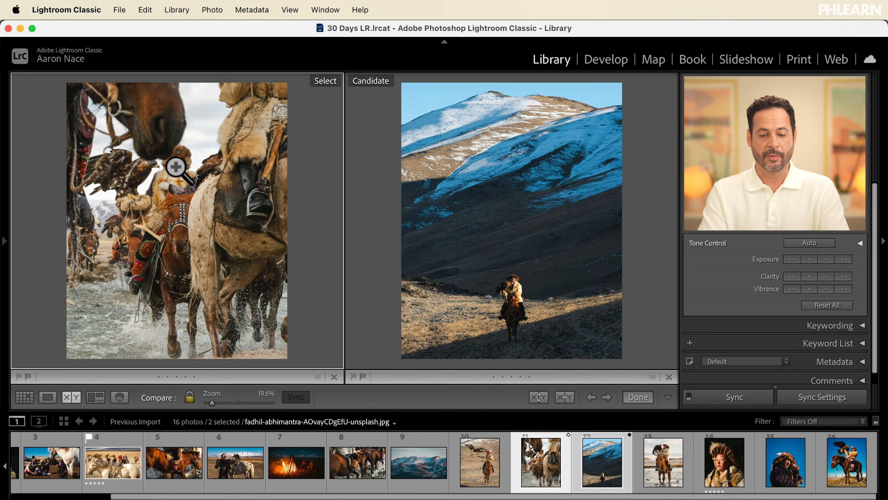
key("Right")
key("Right")
key("Right")
key("Right")
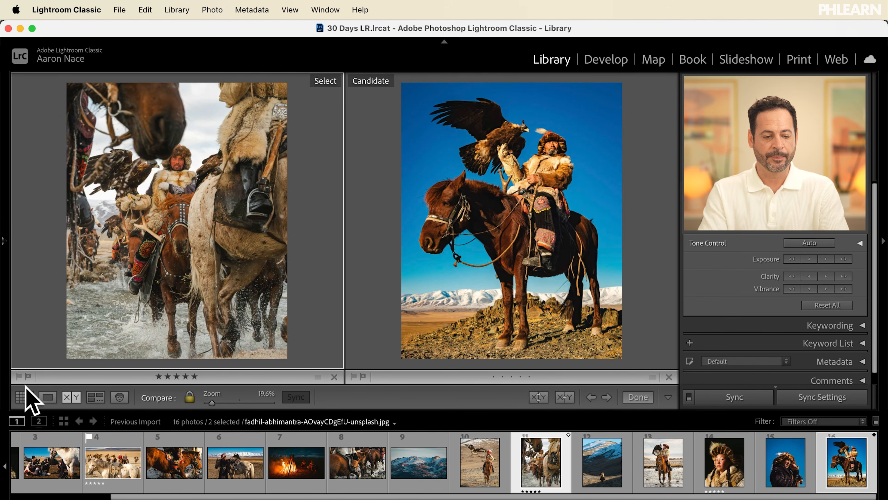
Return to the Grid view and hide the filmstrip and the Quick Develop side panel to enlarge the grid
left_click(24, 398)
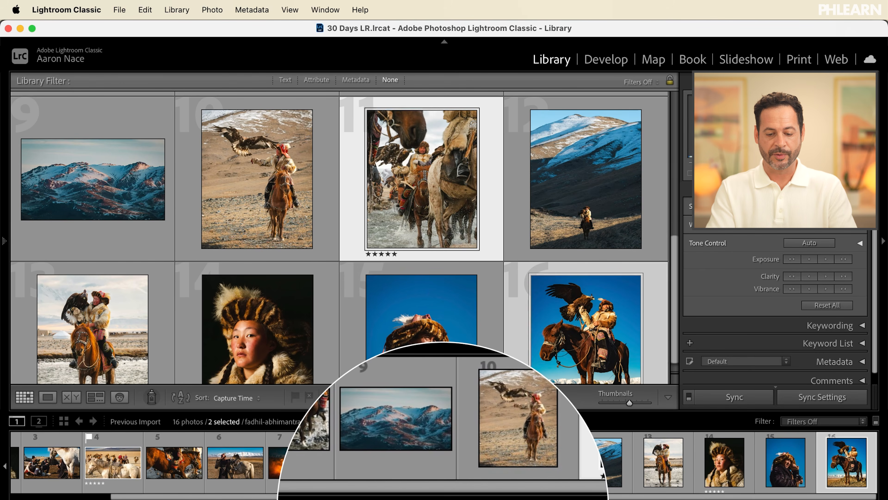
left_click(444, 498)
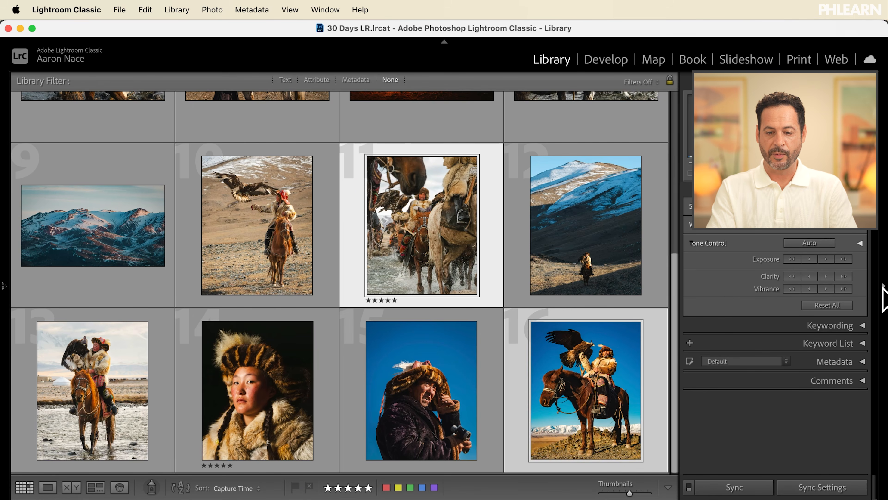
left_click(884, 297)
scroll(577, 371, "up", 5)
scroll(577, 371, "down", 8)
scroll(577, 371, "up", 8)
scroll(577, 371, "down", 6)
scroll(575, 371, "up", 6)
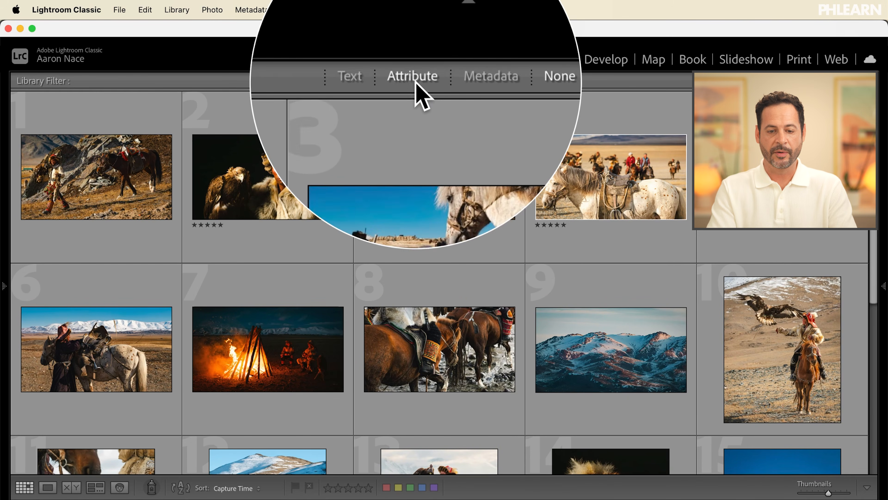
View the Attribute, Metadata and None options of the Library Filter and leave the Attribute filter showing
left_click(384, 80)
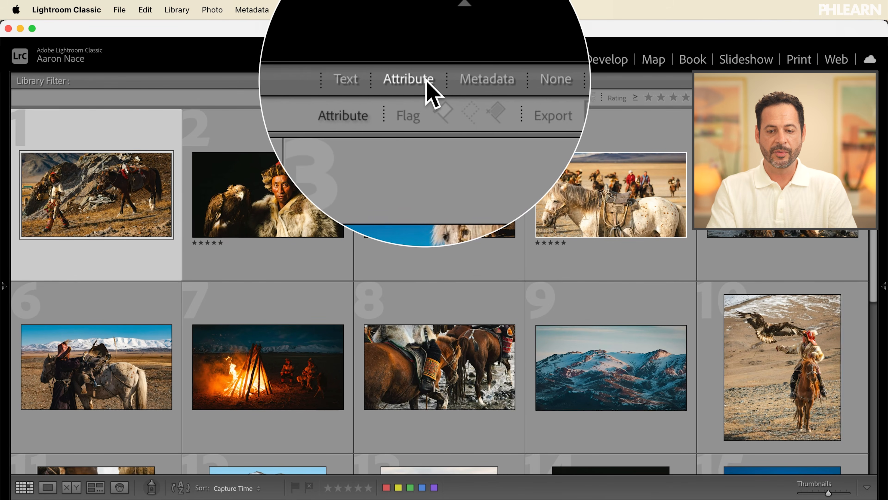
left_click(455, 80)
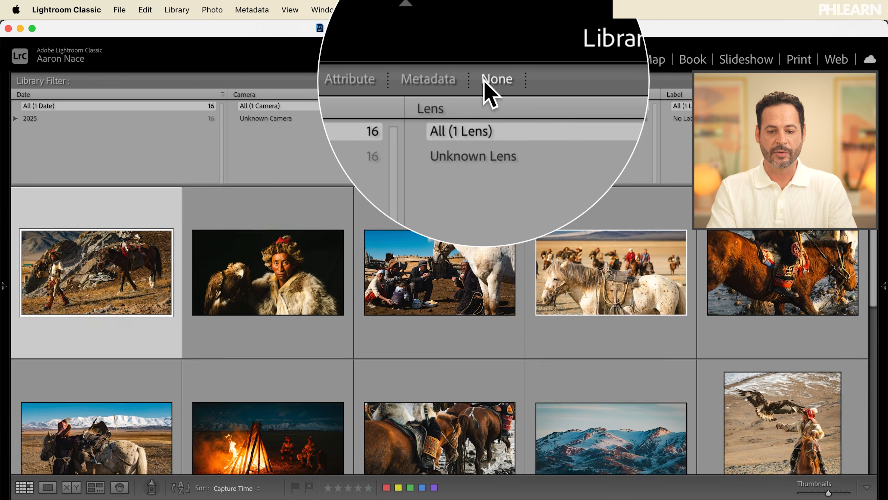
left_click(489, 80)
left_click(421, 81)
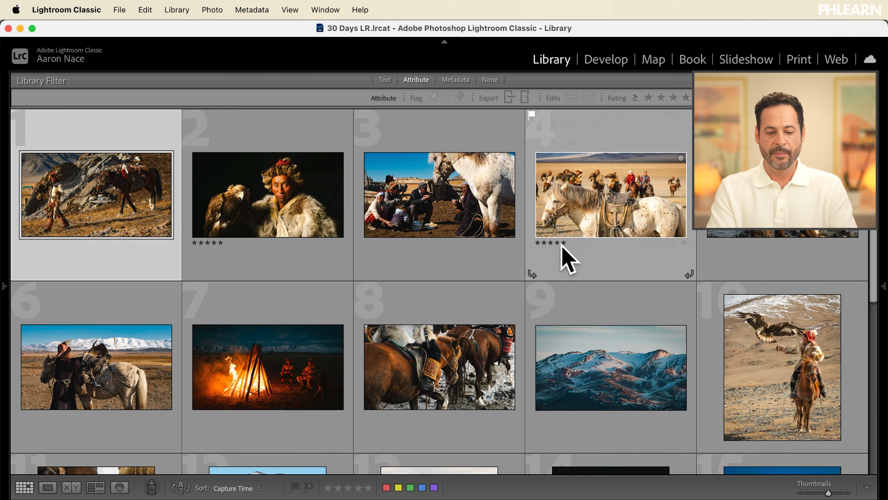
Filter the grid by a rating of five stars to view the favourites, and clear the rating filter again
scroll(569, 260, "down", 10)
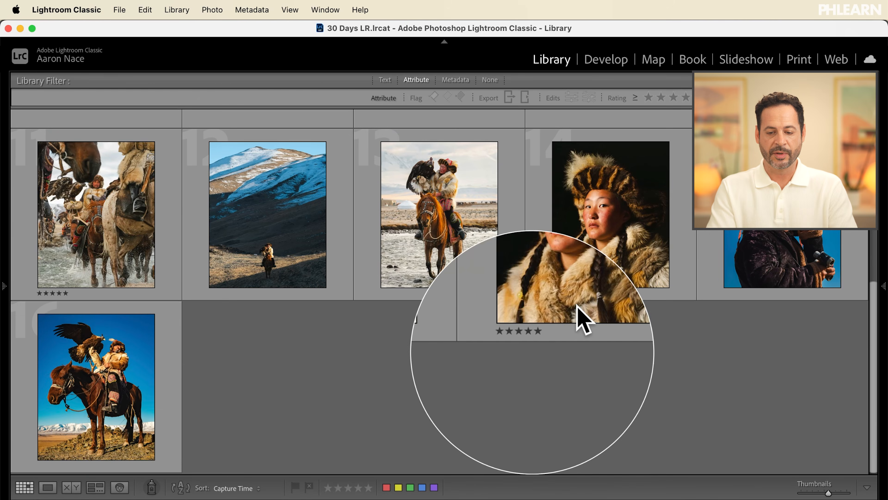
scroll(581, 311, "up", 10)
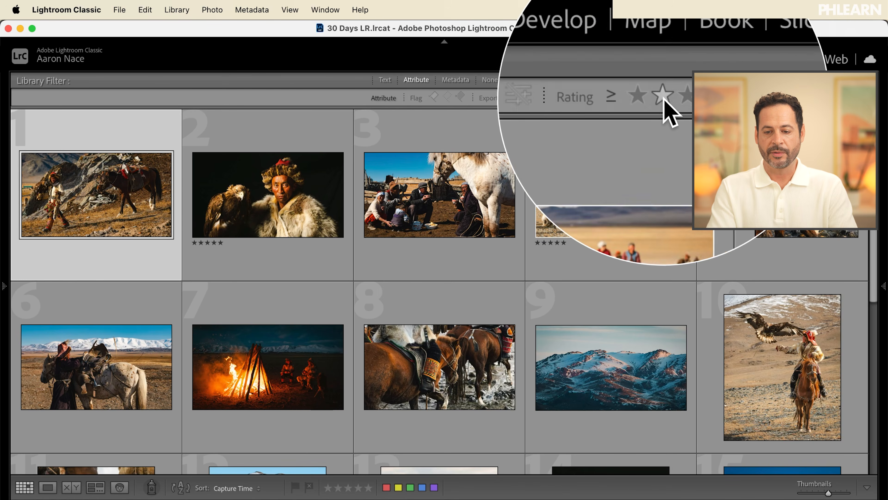
left_click(698, 98)
left_click(561, 383)
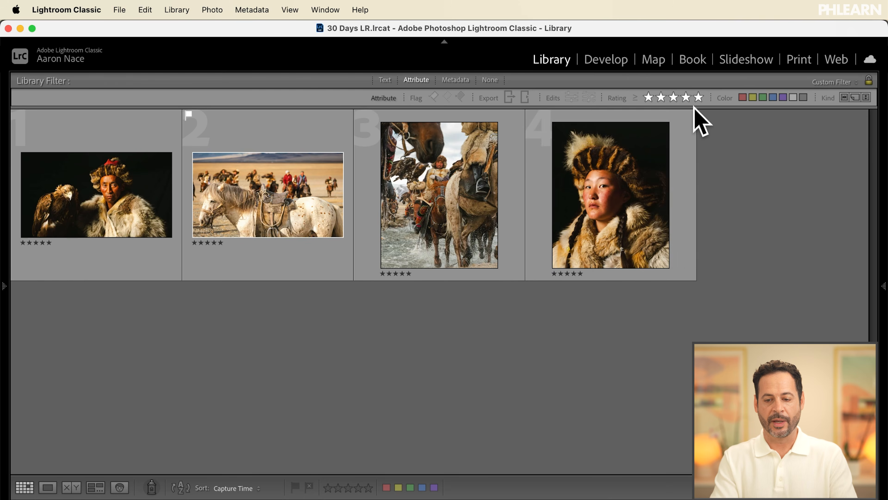
left_click(685, 99)
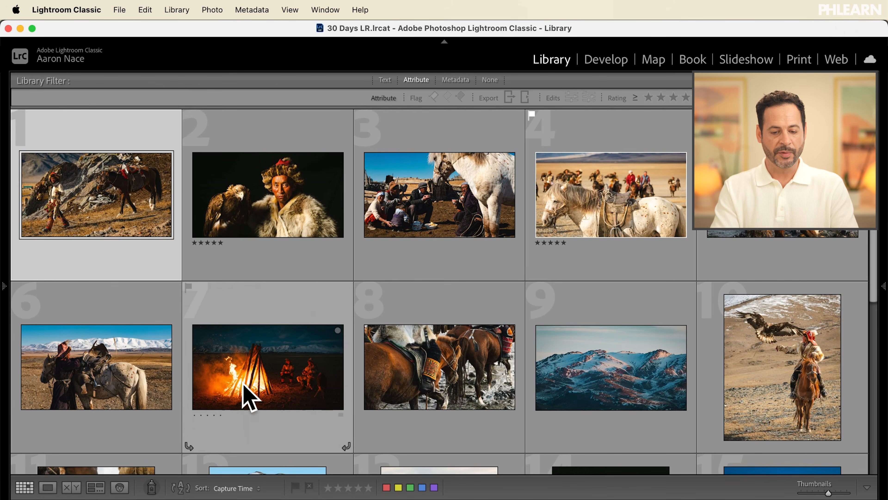
Show the filmstrip again and try smaller and larger thumbnail sizes in the grid
left_click(444, 498)
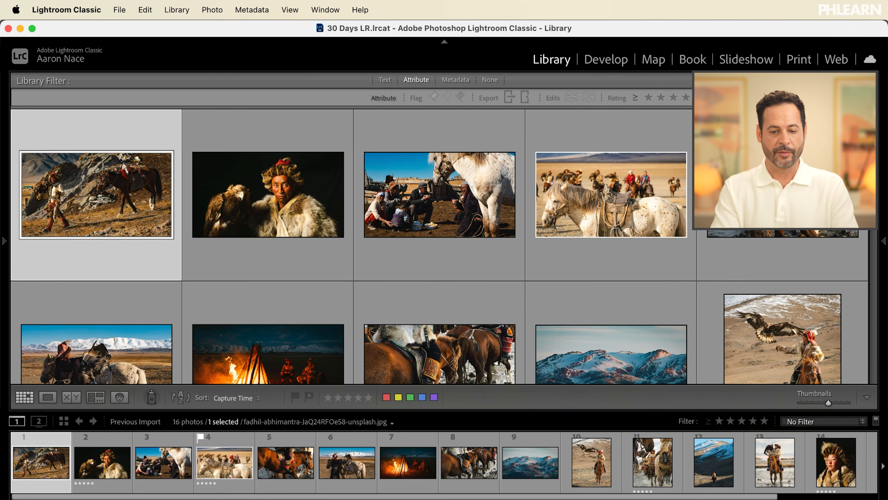
key("j")
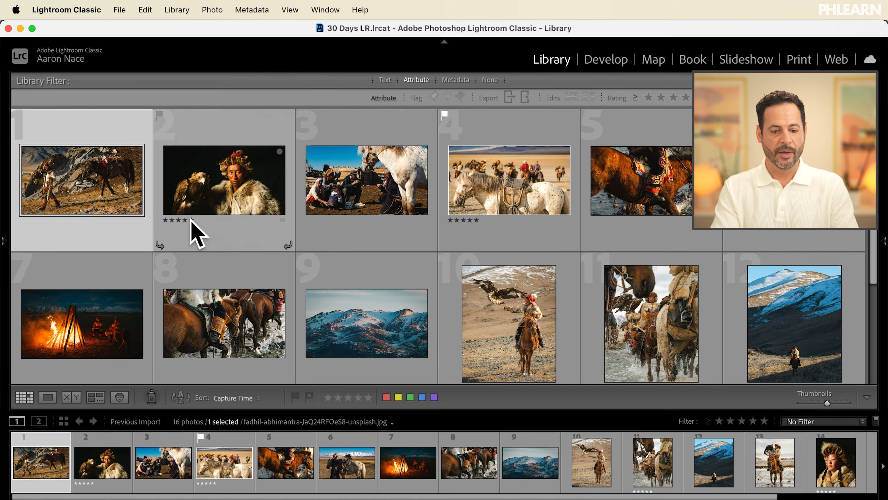
key("minus")
key("minus")
key("minus")
key("equal")
key("equal")
key("equal")
key("minus")
key("minus")
key("equal")
key("equal")
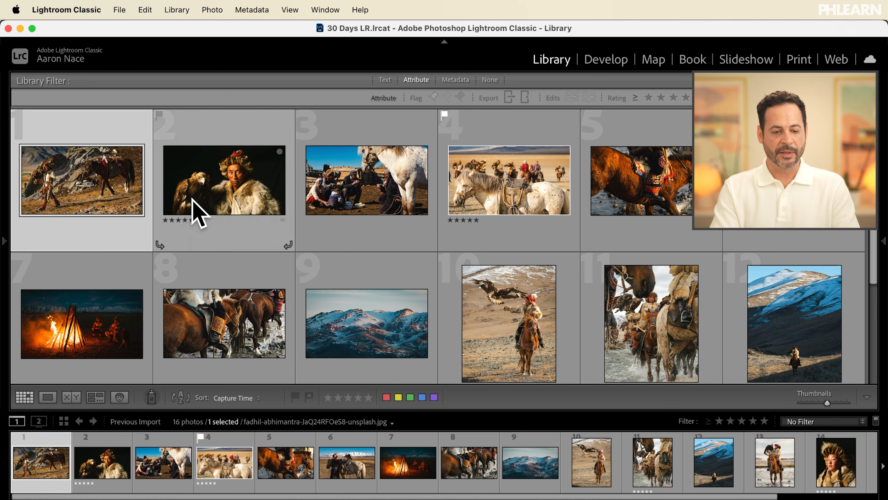
Open the second and third photos in Compare view and step the candidate through the following photos
left_click(210, 210)
left_click(316, 189, "super")
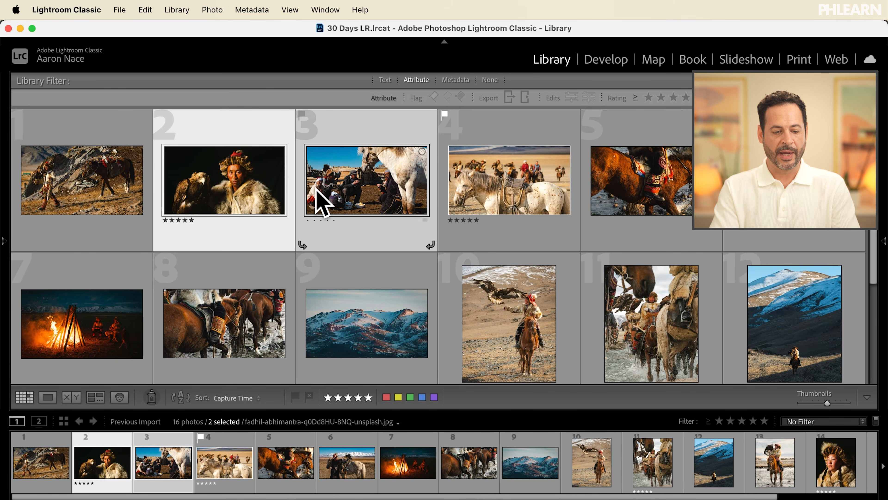
left_click(77, 399)
key("Right")
key("Right")
key("Right")
key("Right")
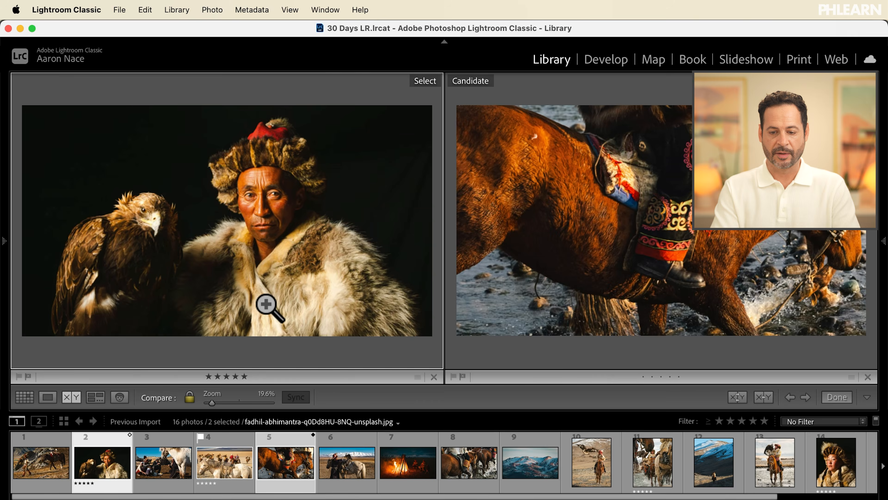
Make the campfire photo the select in Compare view, rate it five stars and return to the Grid view
key("Up")
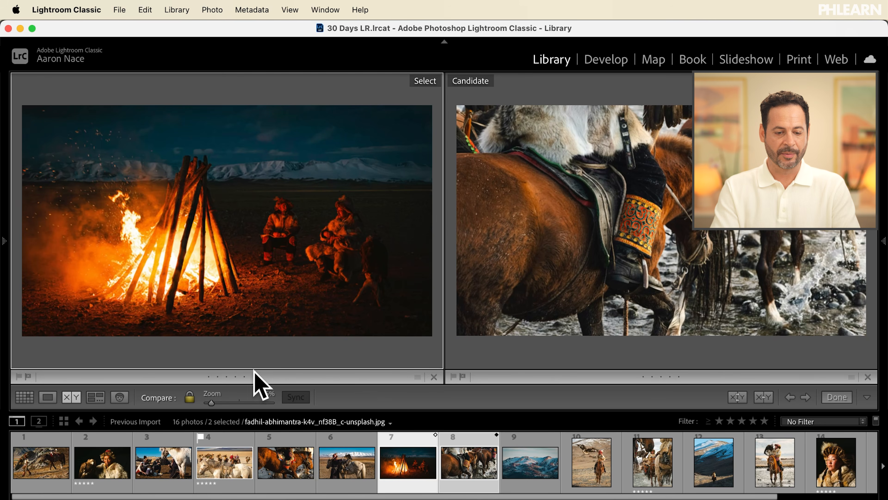
left_click(244, 377)
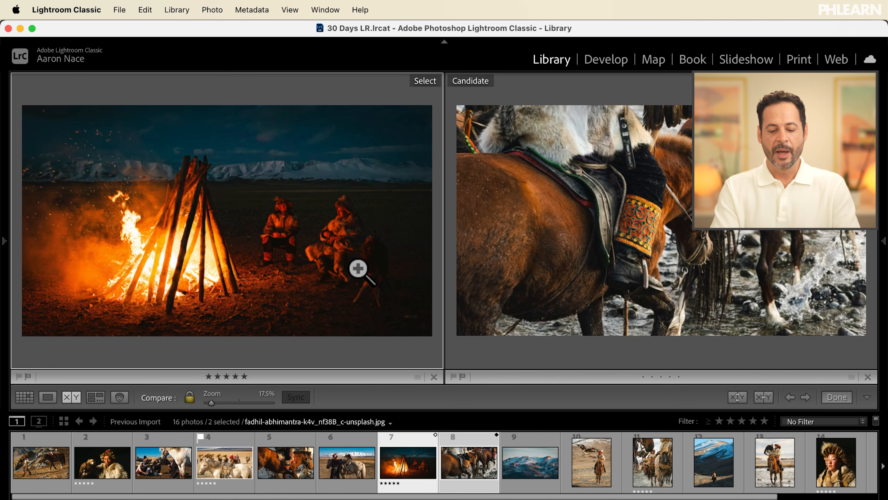
key("g")
scroll(458, 248, "down", 5)
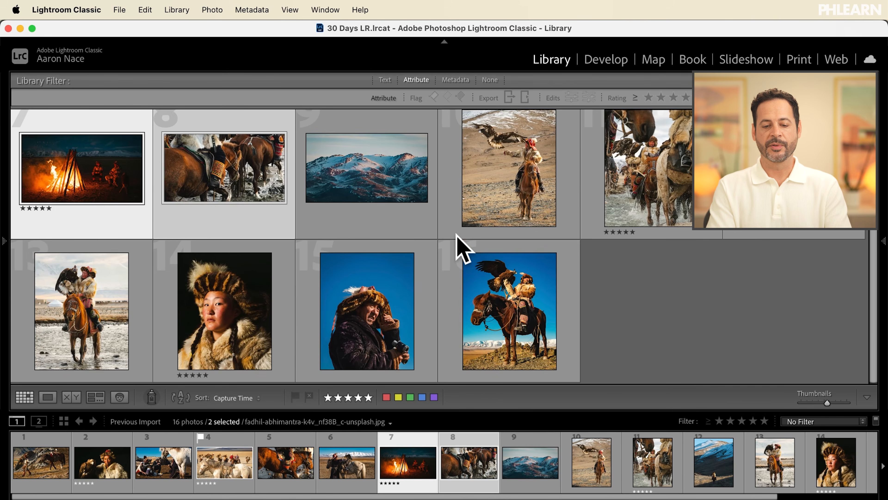
scroll(458, 247, "up", 5)
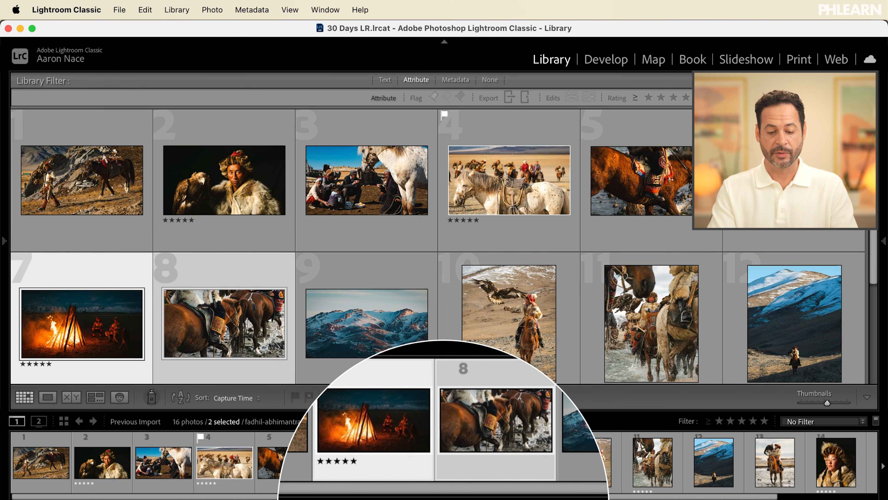
Hide the filmstrip, reduce the grid thumbnail size and deselect all photos
key("F6")
key("minus")
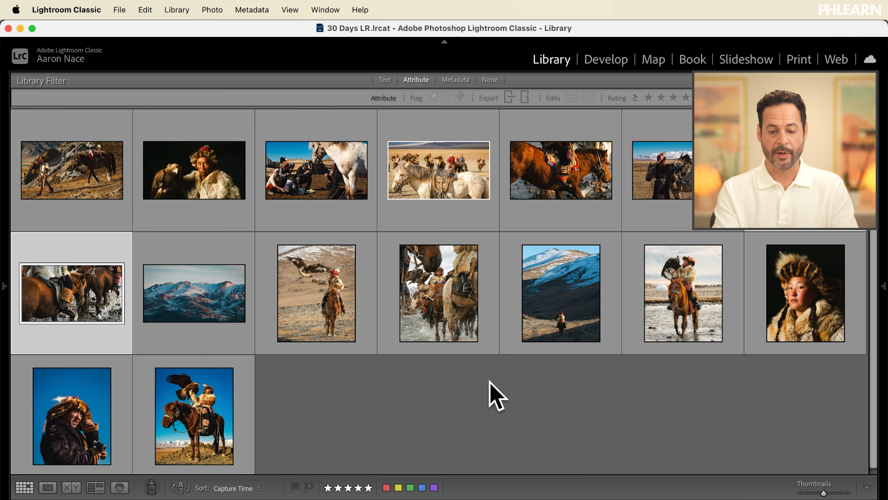
left_click(436, 437)
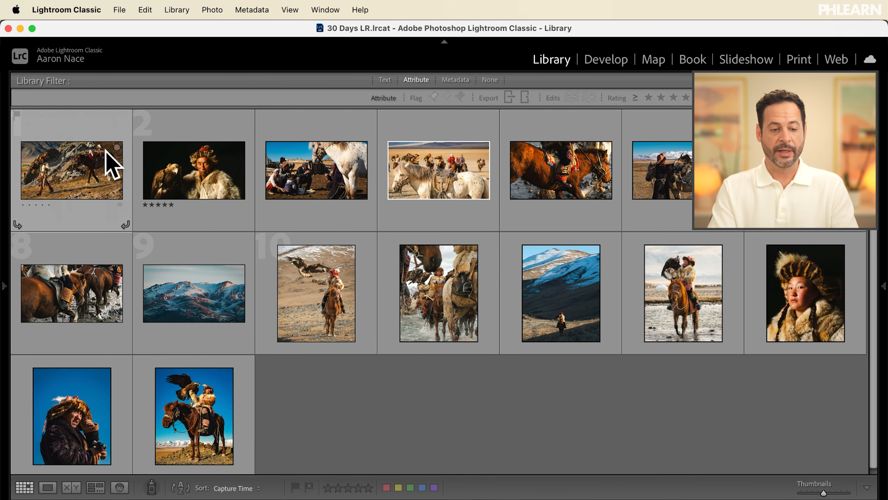
Open the first photo, the man leading a horse, in the Develop module and show the adjustment panels
left_click(84, 167)
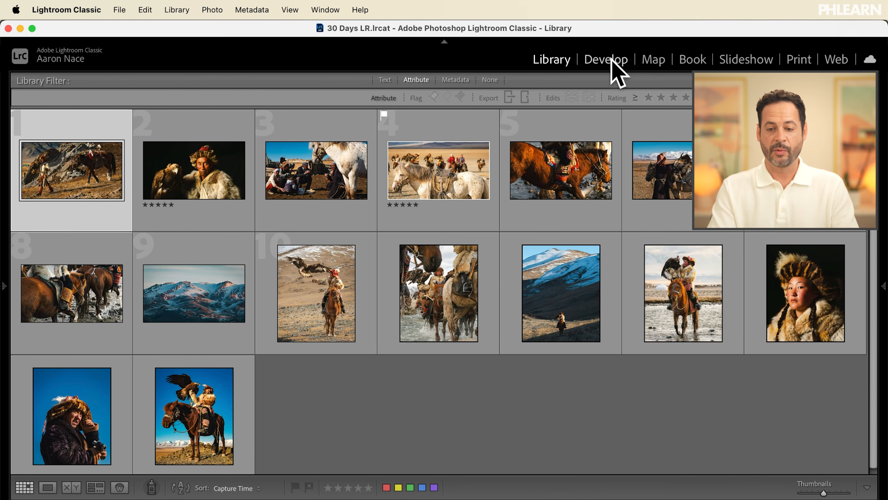
left_click(610, 70)
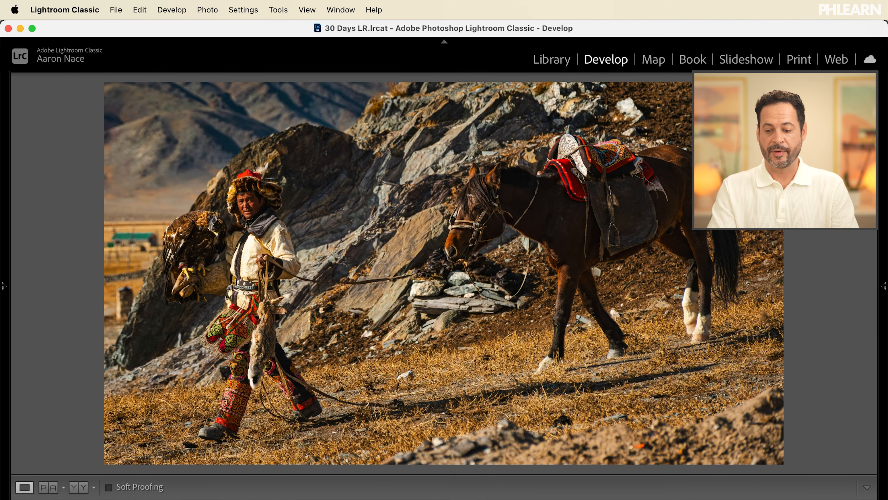
left_click(882, 297)
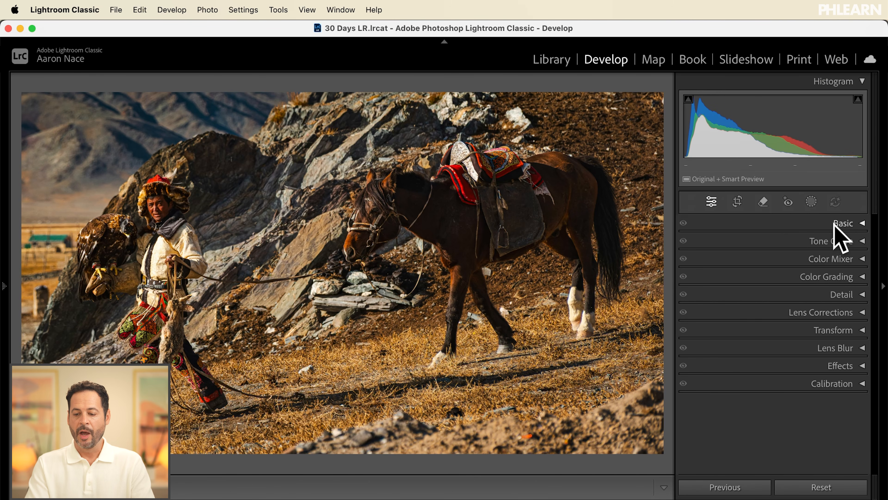
Color grade the midtones with hue 233 and saturation 49, the shadows with hue 198 and saturation 21, and the highlights with yellow
left_click(848, 276)
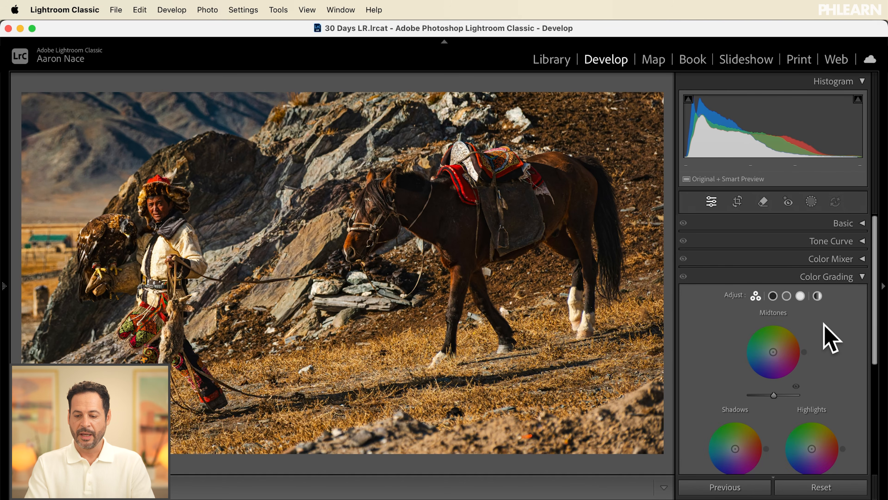
scroll(831, 338, "down", 3)
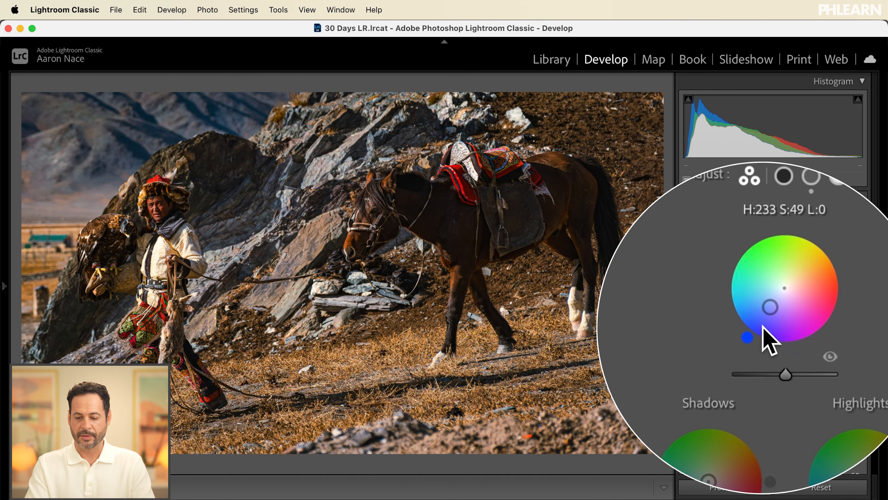
left_click_drag(736, 404, 730, 406)
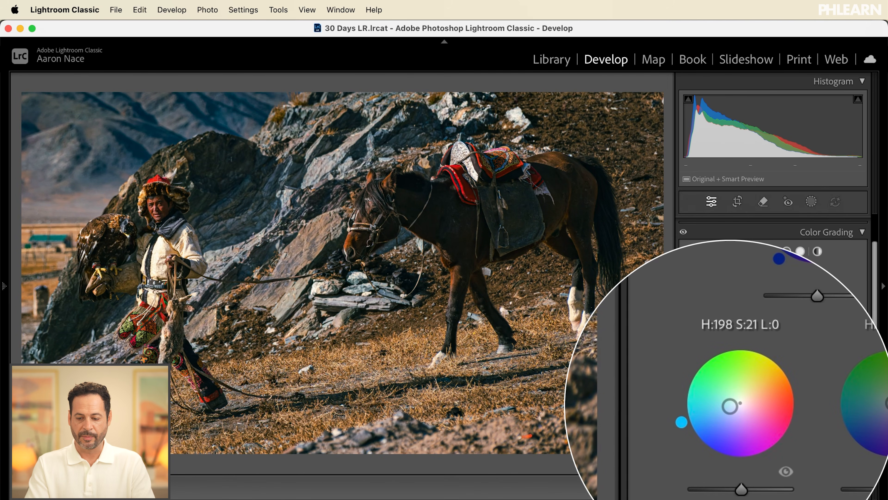
left_click_drag(814, 410, 818, 395)
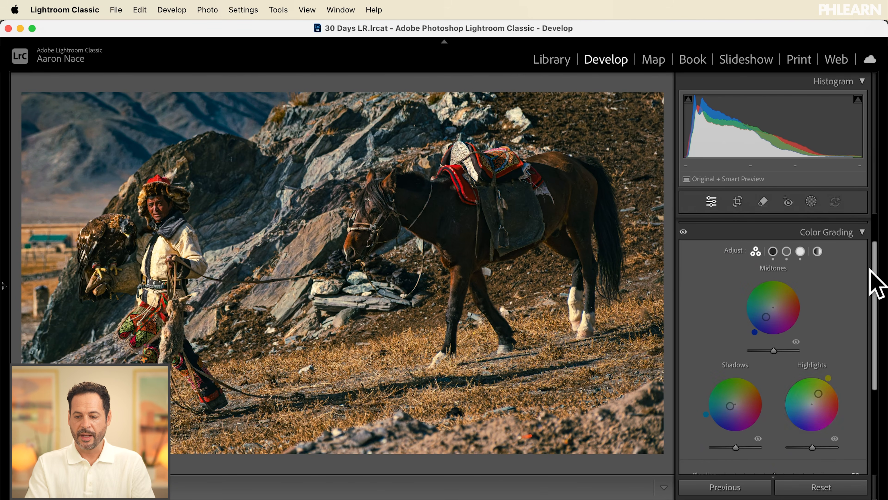
Toggle the Color Grading adjustments off and on to compare the photo before and after, and collapse their settings
left_click(684, 232)
left_click(684, 232)
left_click(683, 232)
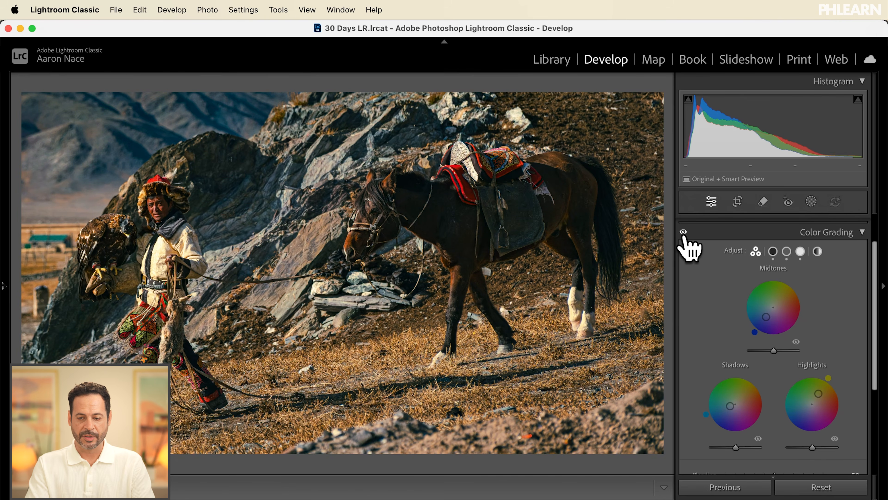
left_click(684, 232)
left_click(852, 233)
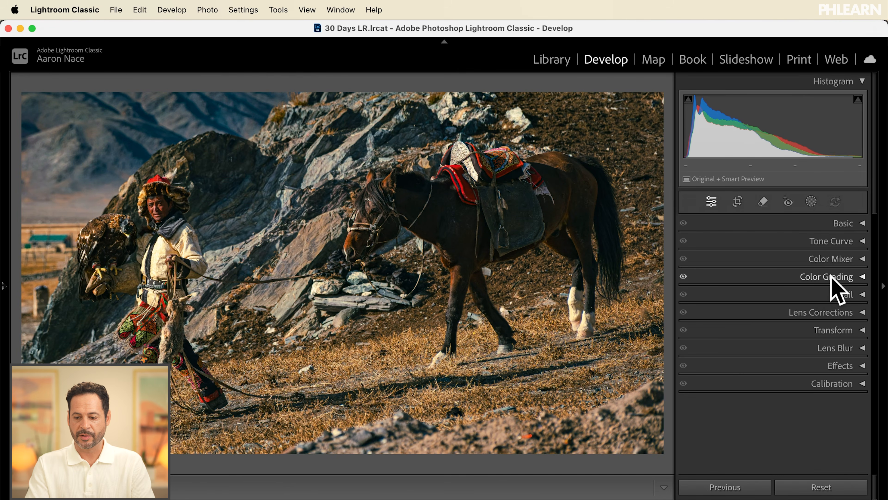
Set the photo's Basic adjustments to Exposure +0.45, Contrast -34 and Shadows +22
left_click(851, 228)
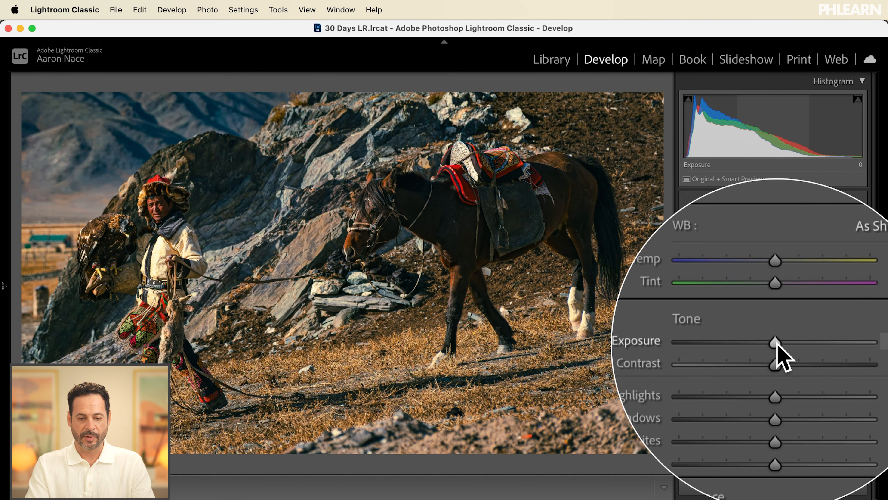
left_click_drag(776, 342, 780, 342)
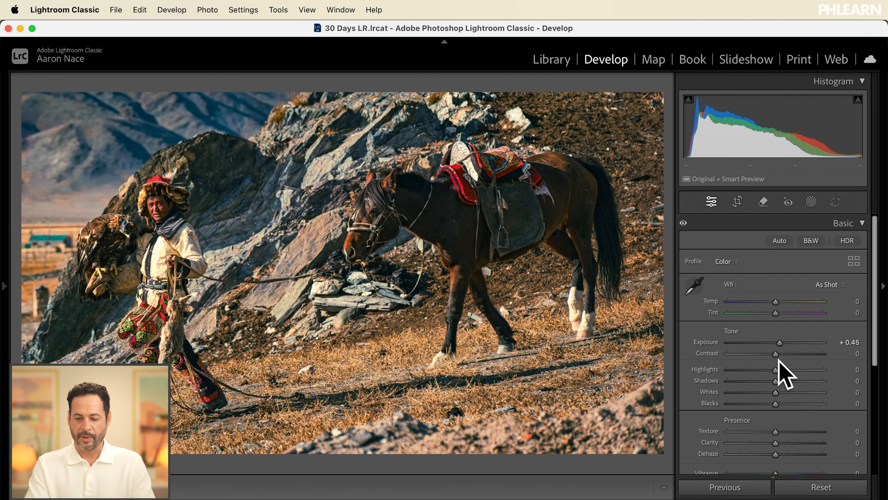
left_click_drag(773, 353, 781, 380)
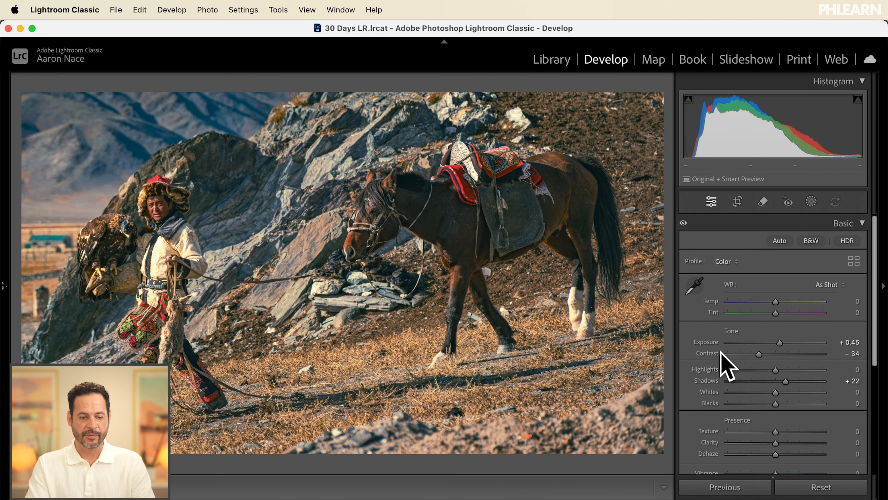
Return to the Library grid, select every photo from the first to the last and show the Quick Develop side panel
left_click(551, 60)
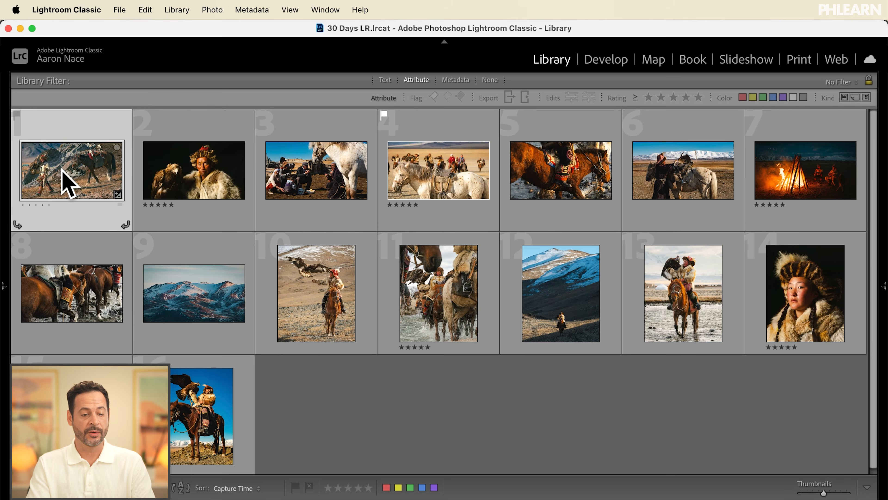
left_click(185, 411, "shift")
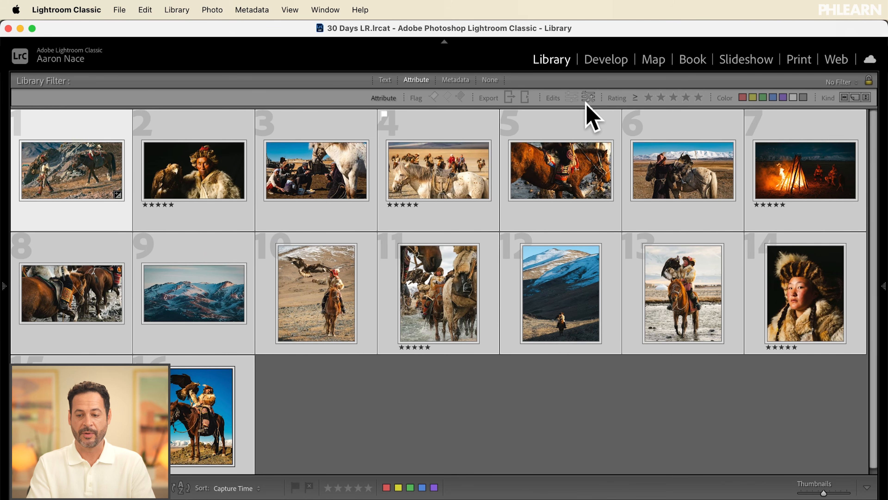
left_click(884, 294)
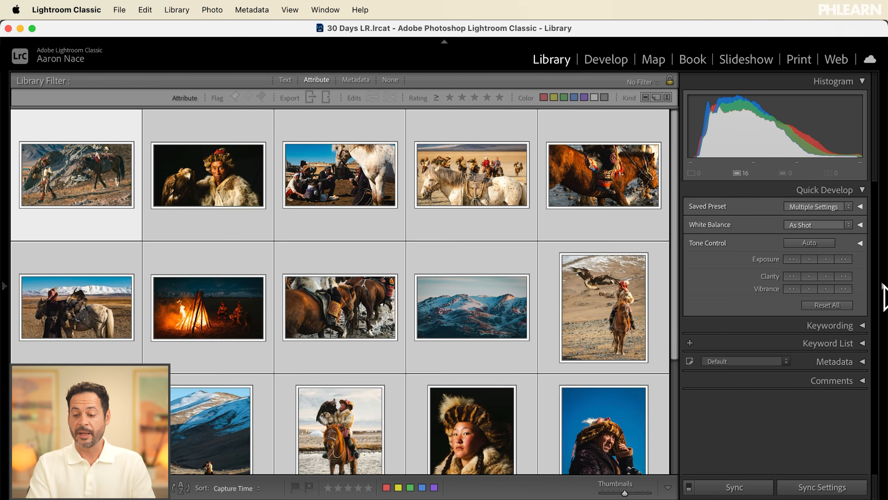
Synchronize all Basic settings and Color Grading from the edited first photo to the other selected photos
left_click(820, 488)
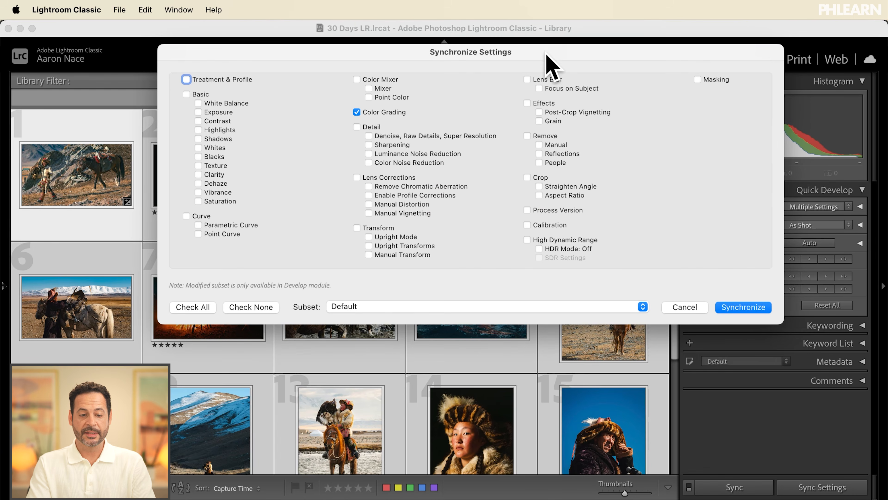
left_click_drag(547, 54, 611, 137)
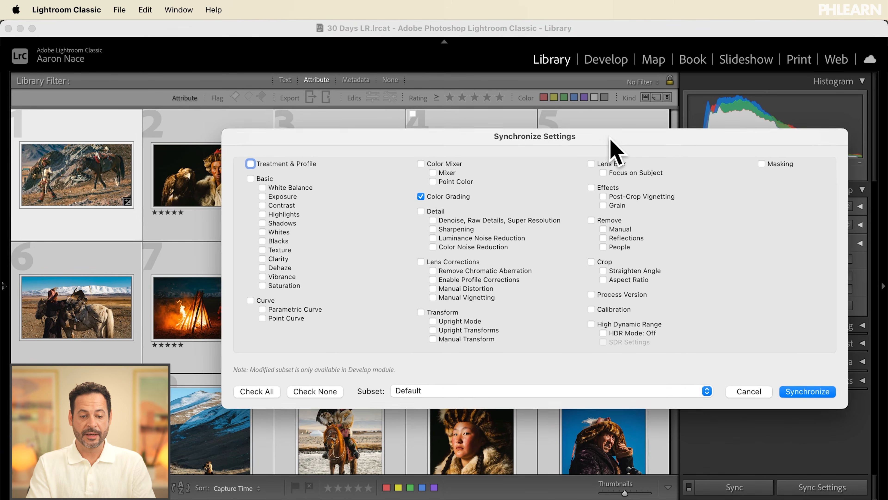
left_click(264, 182)
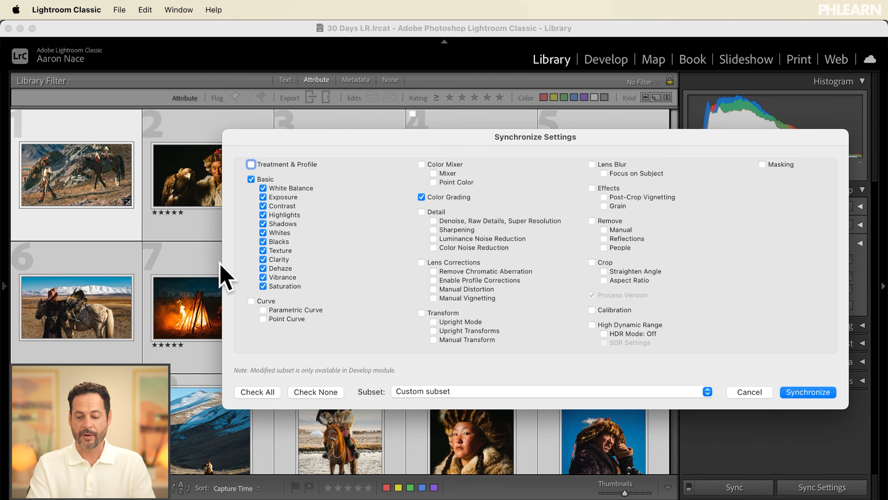
left_click(807, 392)
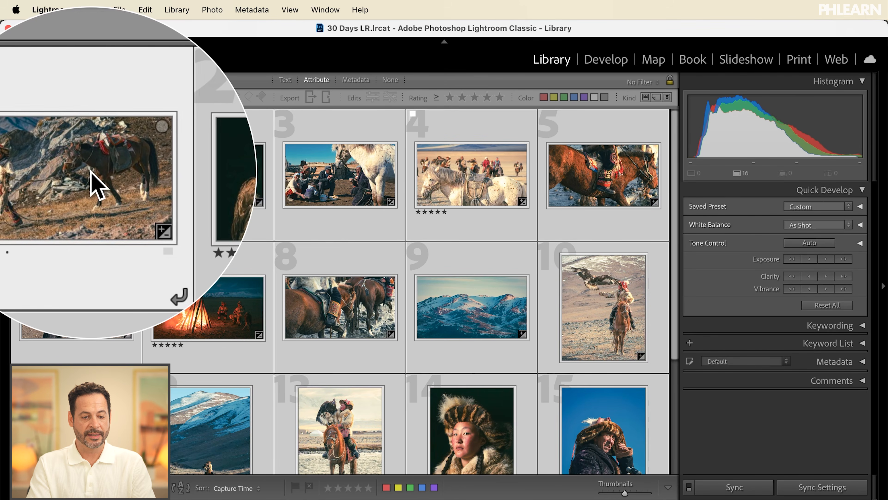
Deselect the photos and open the lone rider below the snowy mountain in Loupe view
scroll(363, 217, "down", 5)
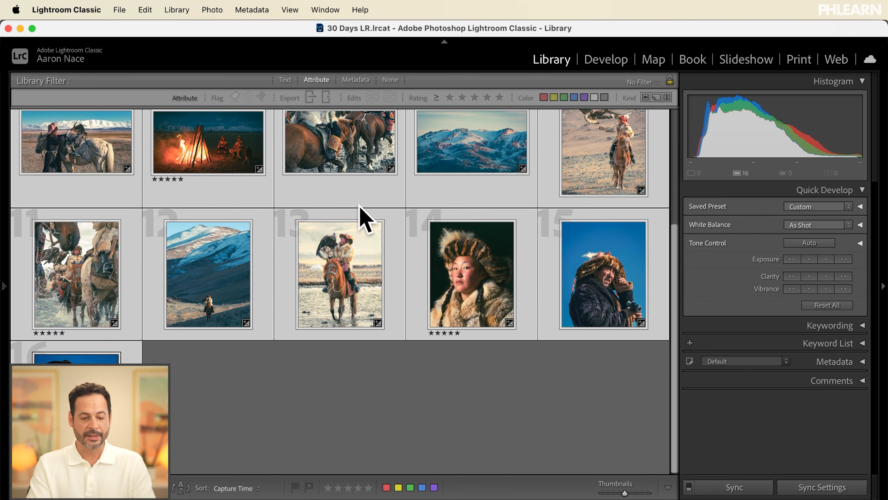
left_click(317, 382)
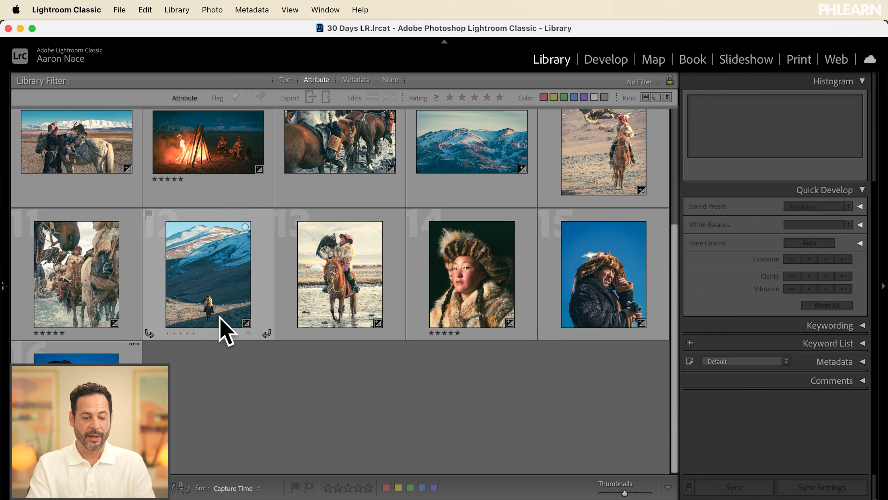
scroll(225, 332, "up", 2)
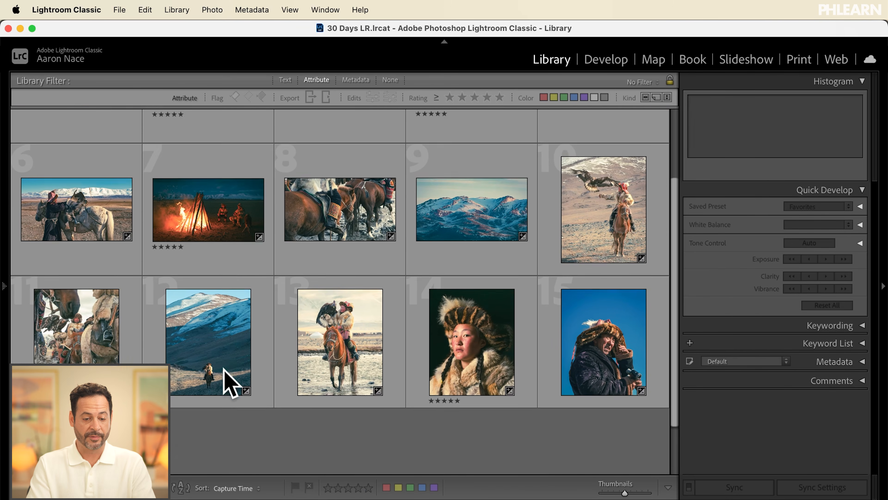
scroll(227, 374, "down", 2)
double_click(214, 294)
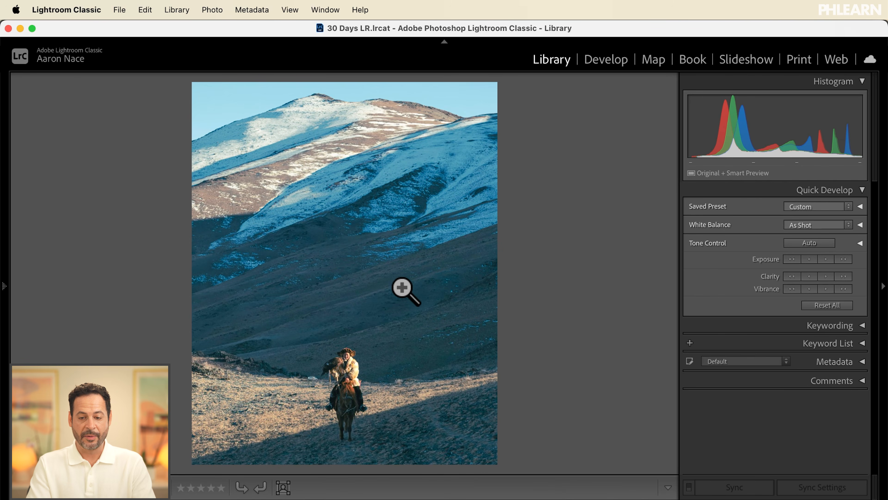
Browse the neighbouring photos in Loupe view to examine the synchronized edits
key("Right")
key("Right")
key("Right")
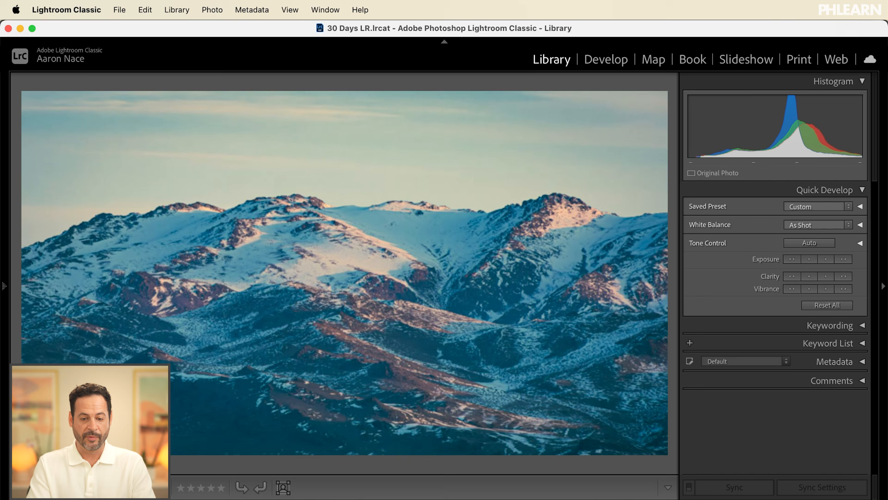
key("Right")
key("Left")
key("Left")
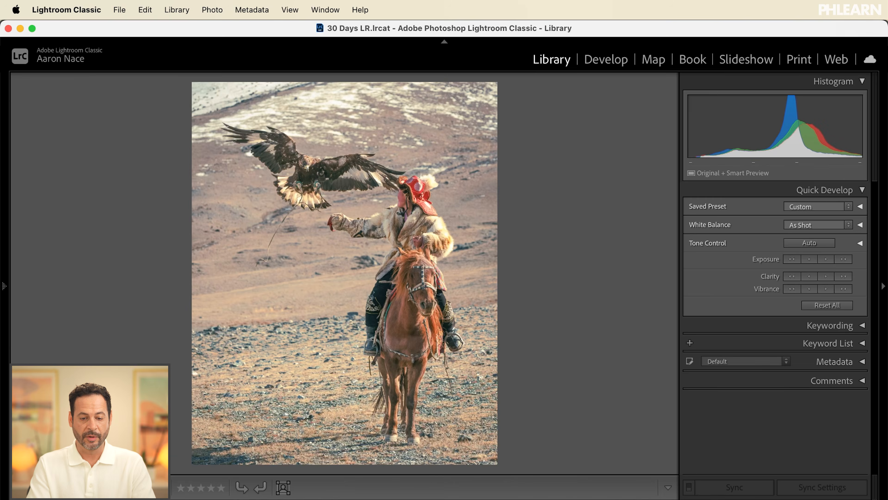
Return to the photo of the lone rider below the snowy mountain and open it in the Develop module
key("Left")
key("Left")
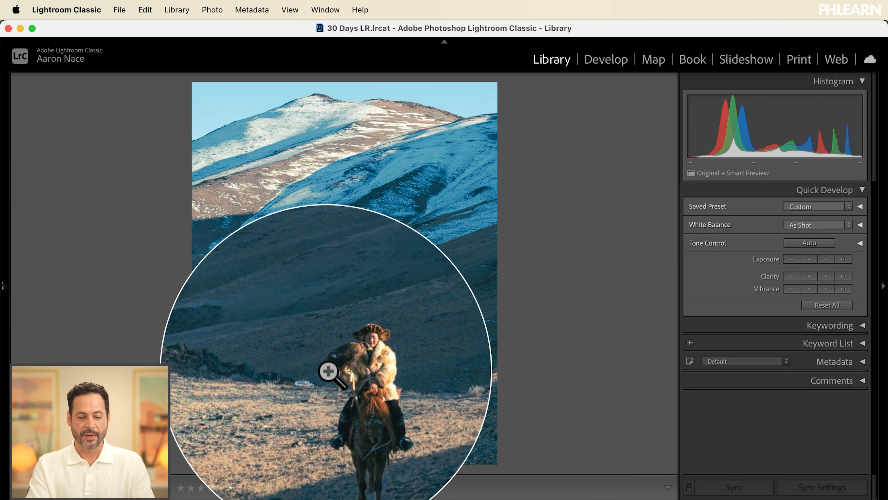
left_click(607, 59)
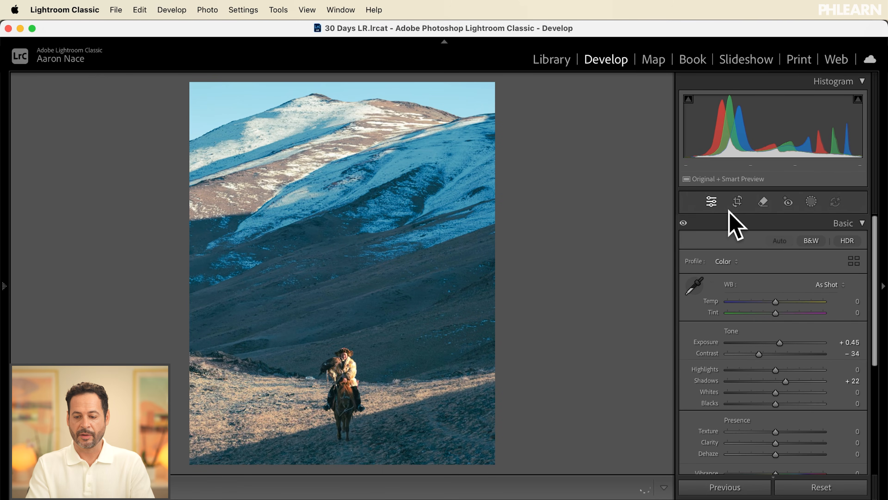
Apply automatic Basic adjustments to the photo of the lone rider below the snowy mountain
left_click(780, 241)
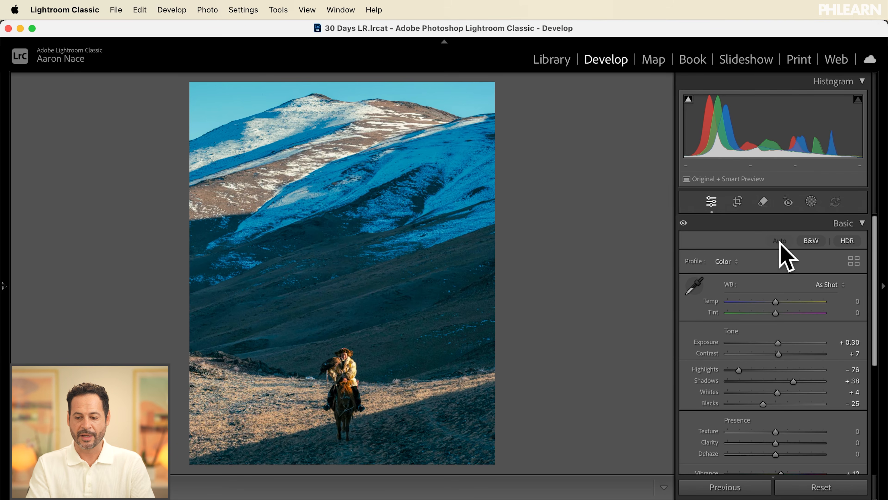
left_click(842, 224)
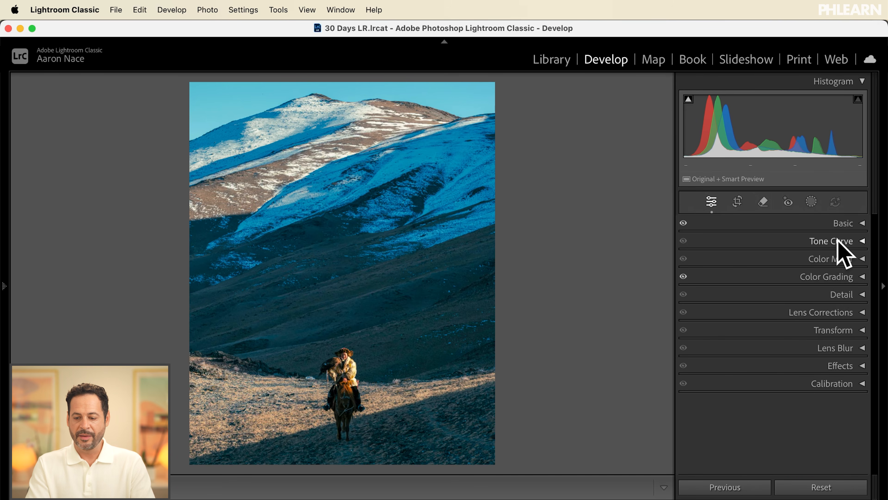
Reset the midtone, shadow and highlight color grading, and set the midtones to hue 18 and saturation 30
left_click(837, 276)
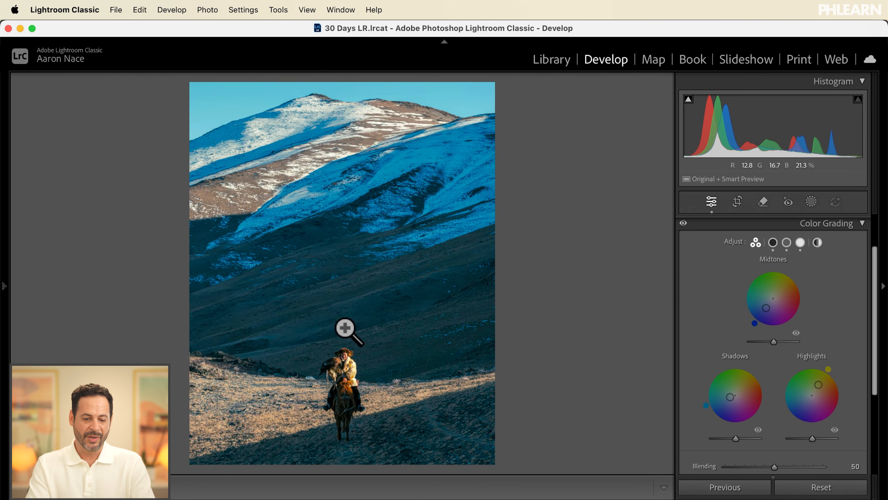
key("alt")
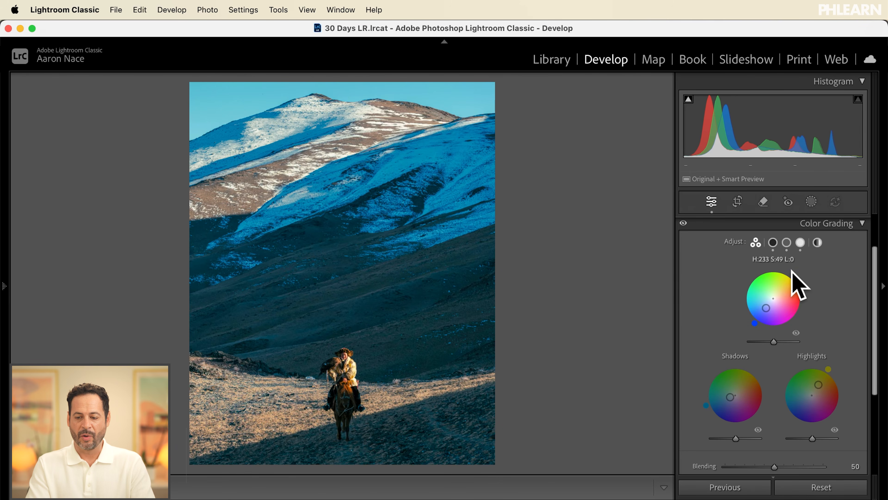
left_click(773, 259, "alt")
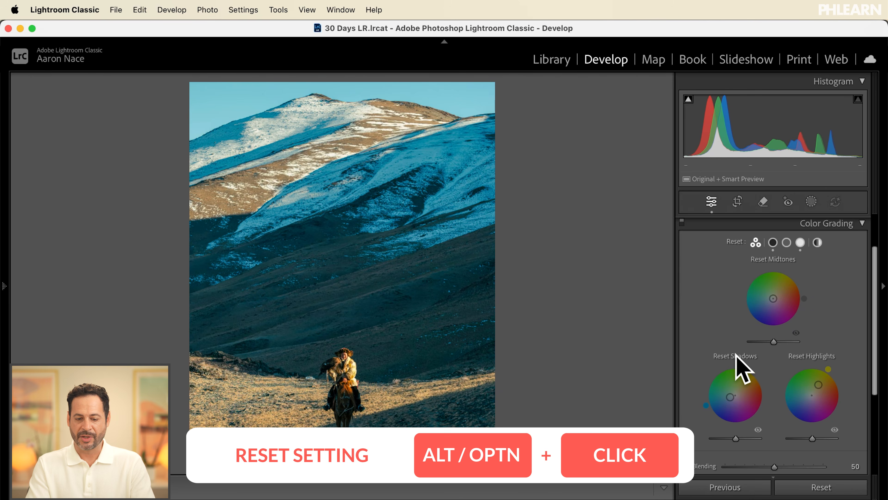
left_click(808, 356, "alt")
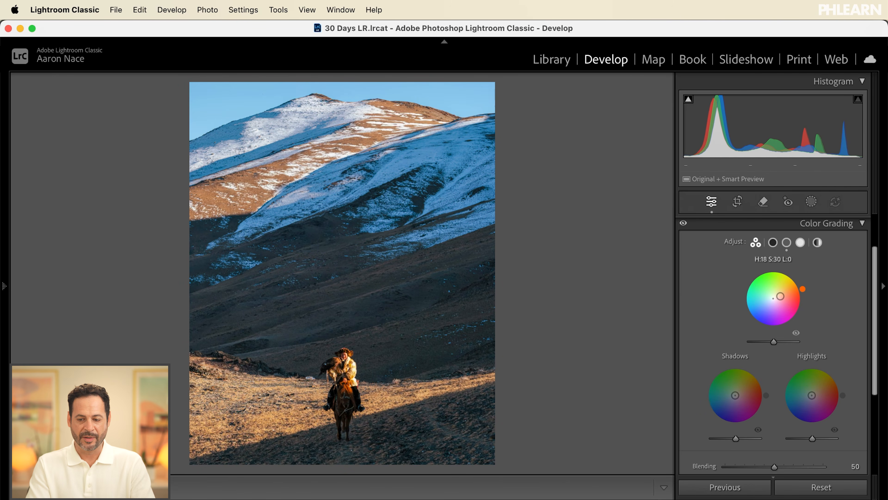
Compare the photo with and without color grading, and examine the original against the edited version
left_click(683, 223)
left_click(683, 224)
left_click(683, 224)
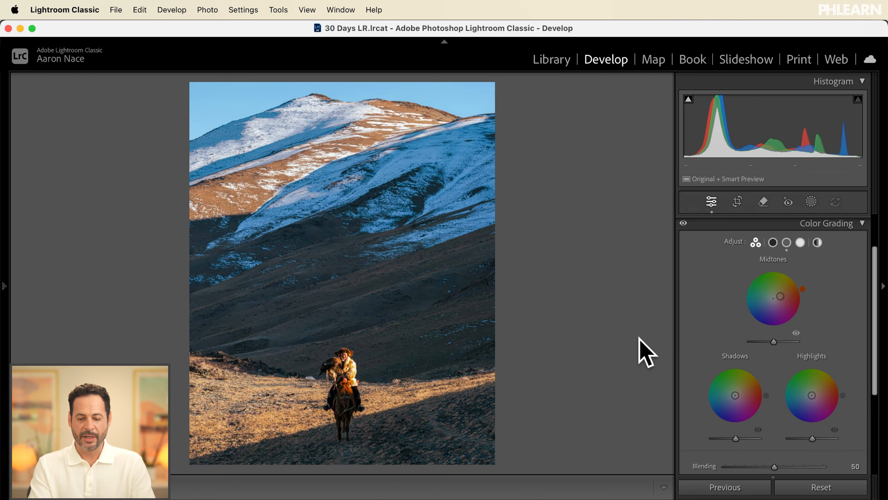
key("backslash")
key("backslash")
key("backslash")
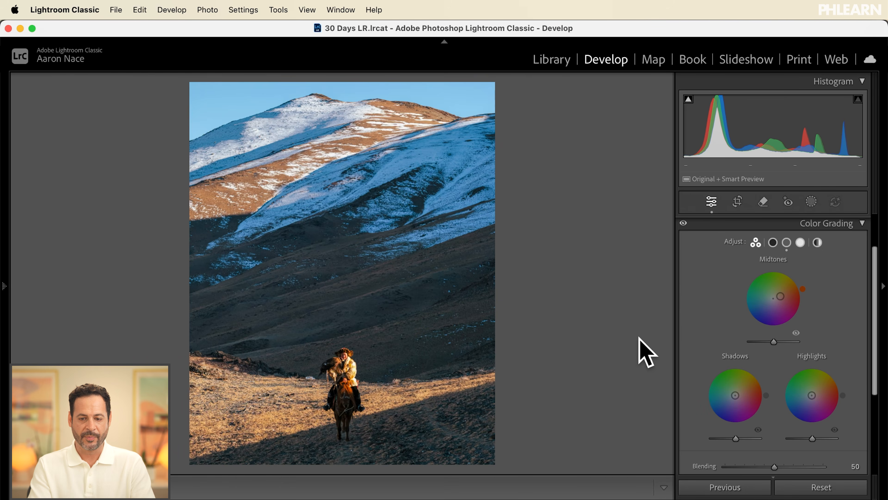
key("backslash")
key("backslash")
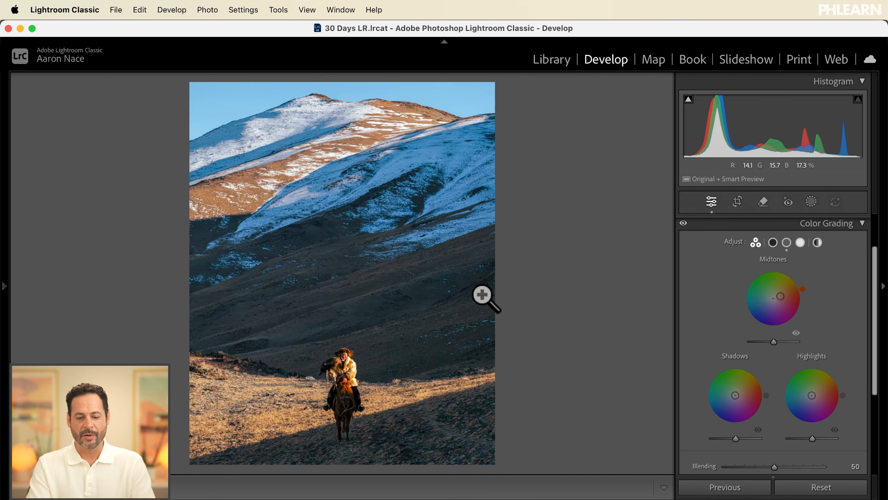
Select all photos in the Library grid with the lone rider photo as source and synchronize its Basic and Color Grading settings to them
left_click(555, 62)
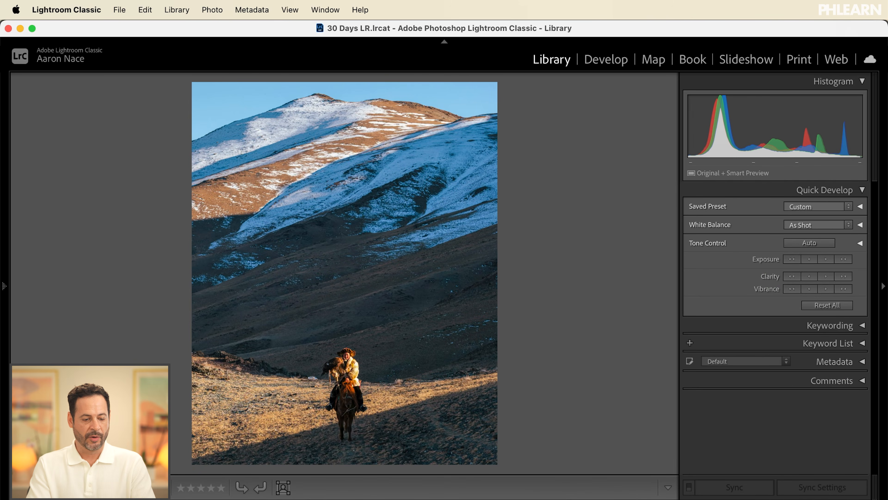
key("g")
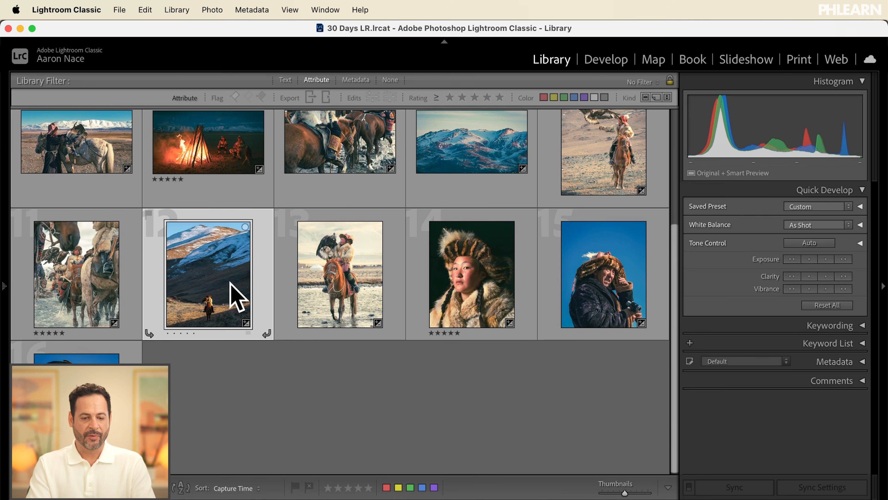
scroll(236, 298, "up", 5)
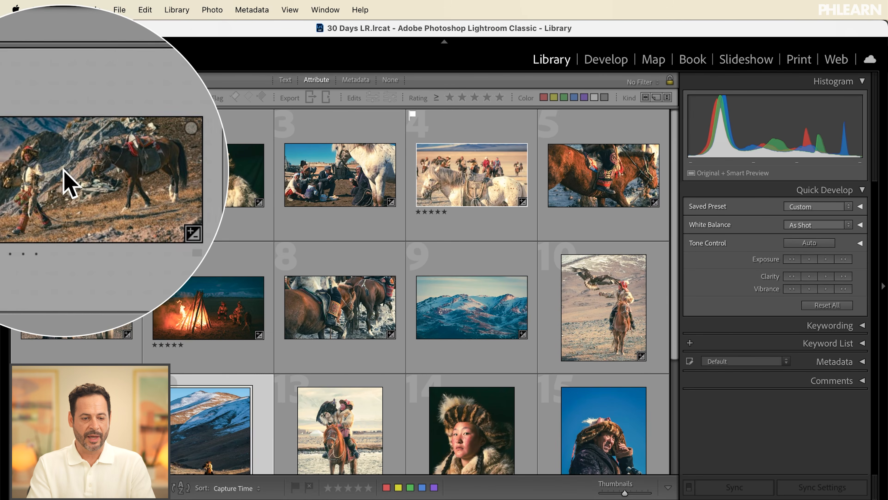
scroll(214, 273, "down", 5)
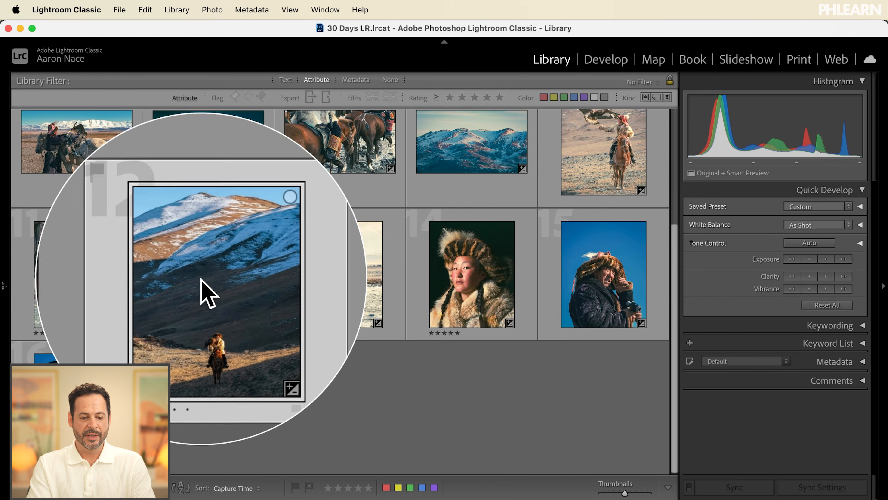
scroll(209, 299, "up", 5)
left_click(89, 188, "shift")
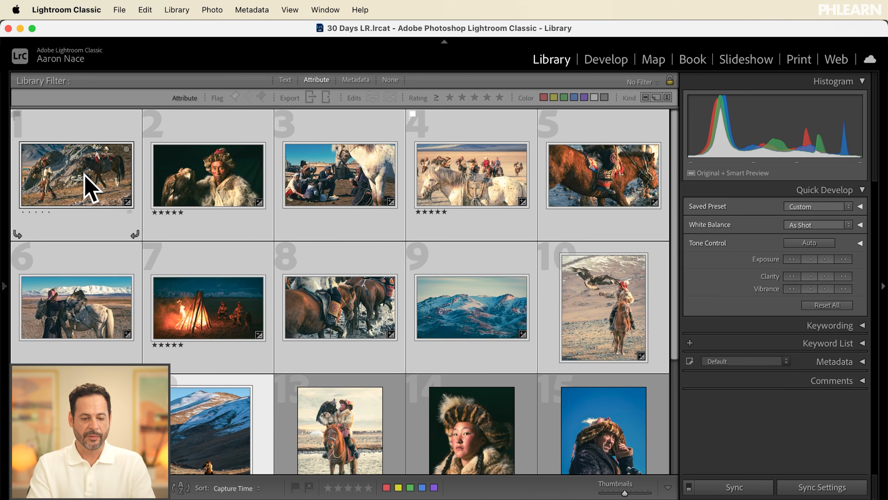
scroll(89, 188, "down", 5)
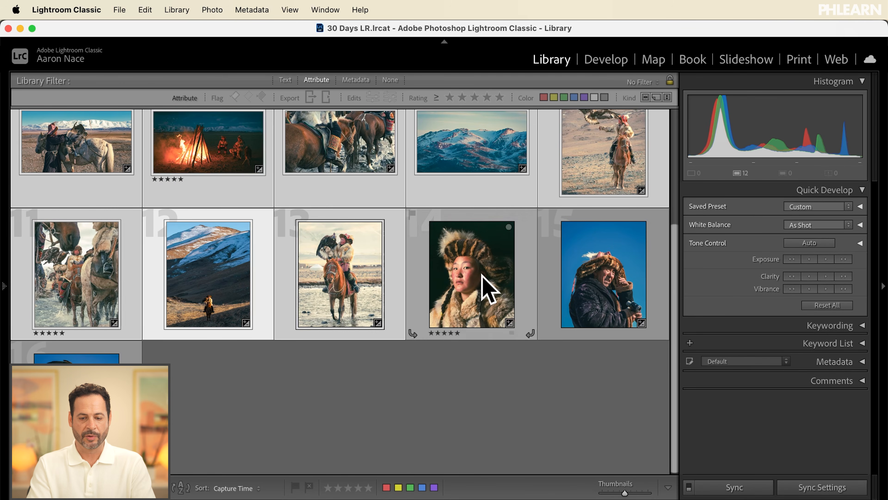
left_click(585, 288, "shift")
key("shift+Right")
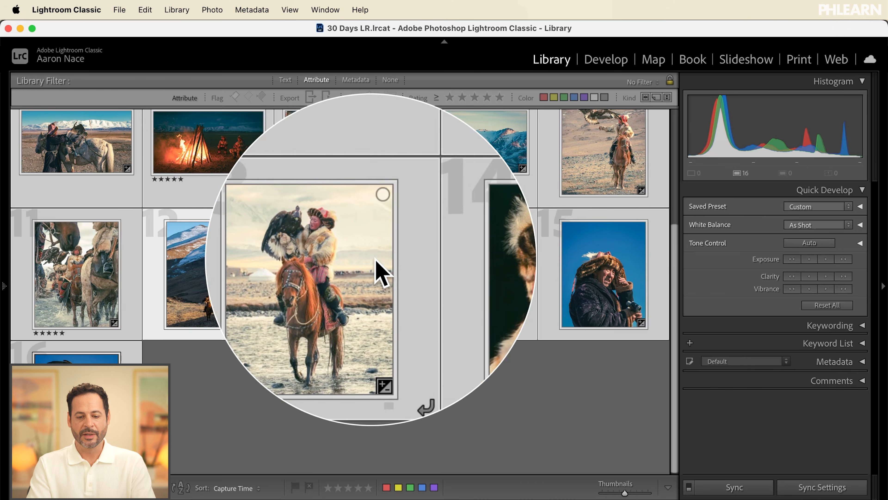
left_click(822, 487)
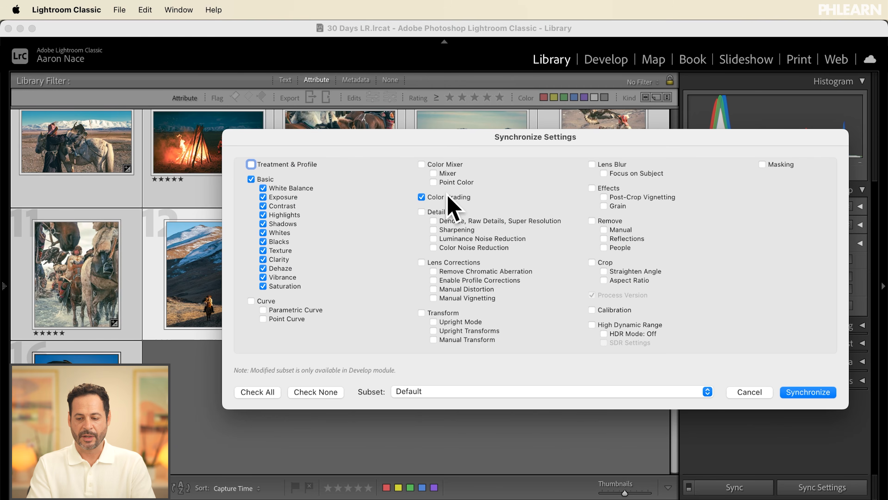
left_click(804, 392)
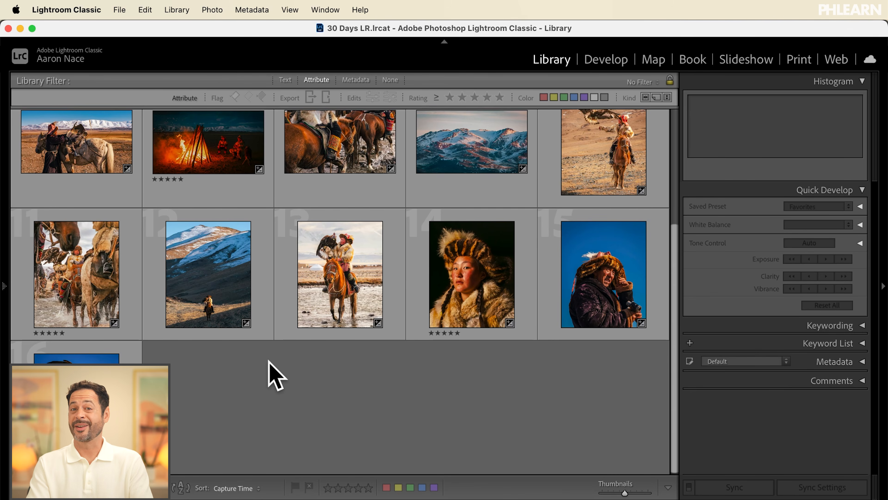
Open the portrait of the young person in the striped fur hat in Develop and reset its midtone color grading
left_click(482, 301)
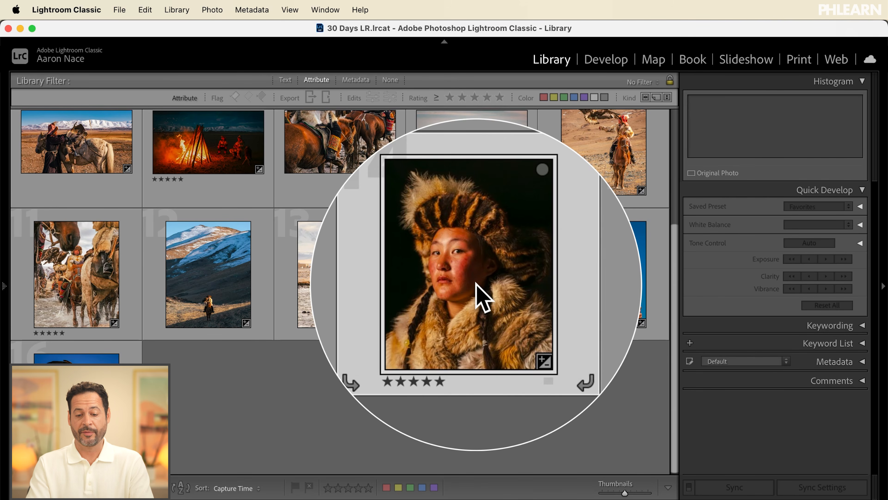
left_click(606, 60)
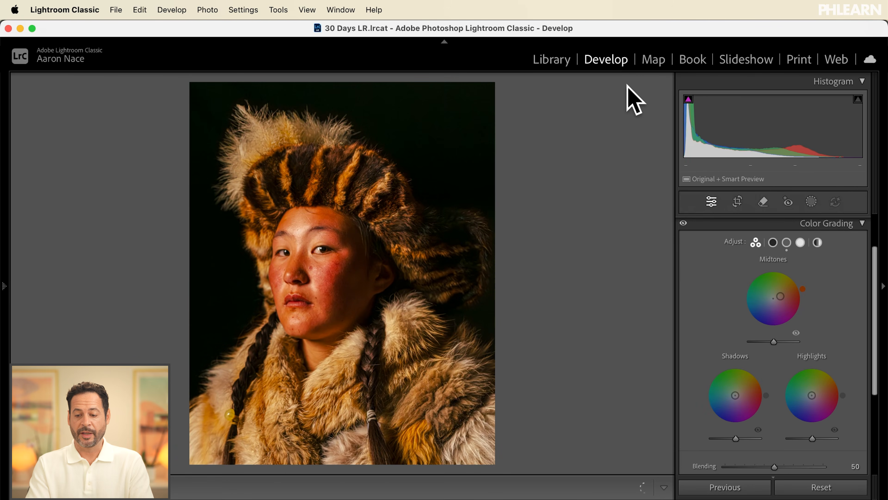
left_click(771, 261, "alt")
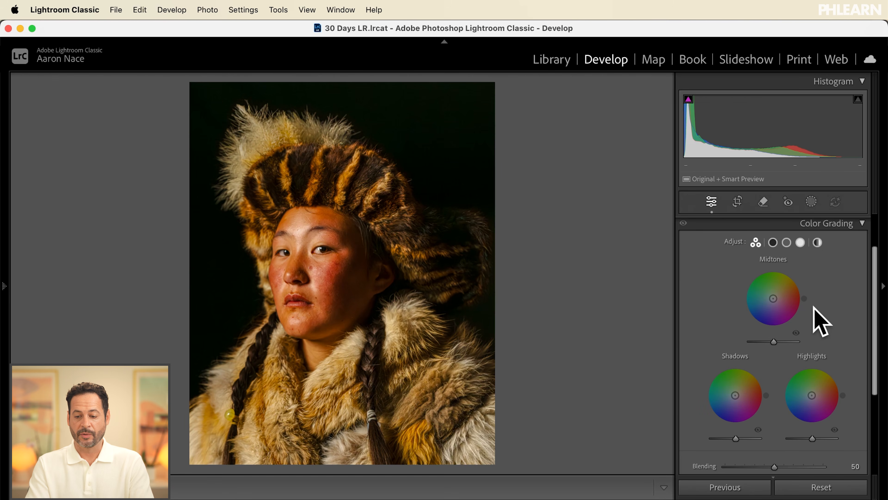
left_click(857, 226)
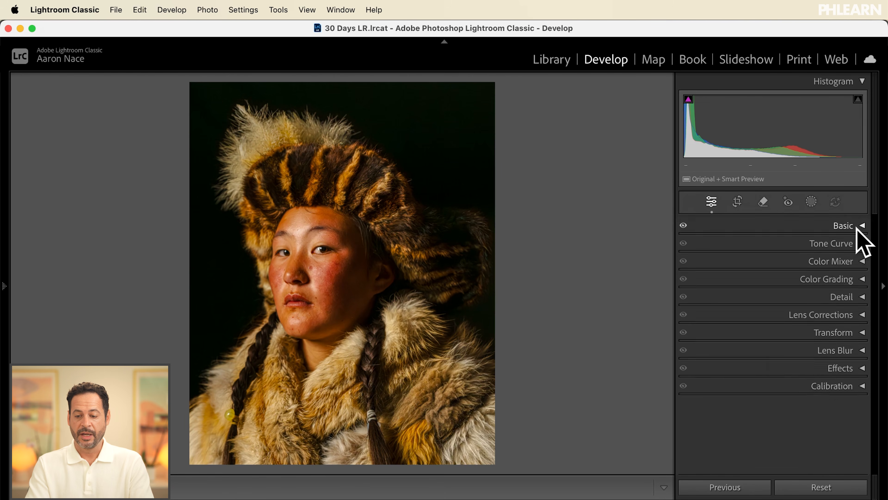
Reset all Tone and Presence adjustments in the portrait's Basic settings
left_click(858, 226)
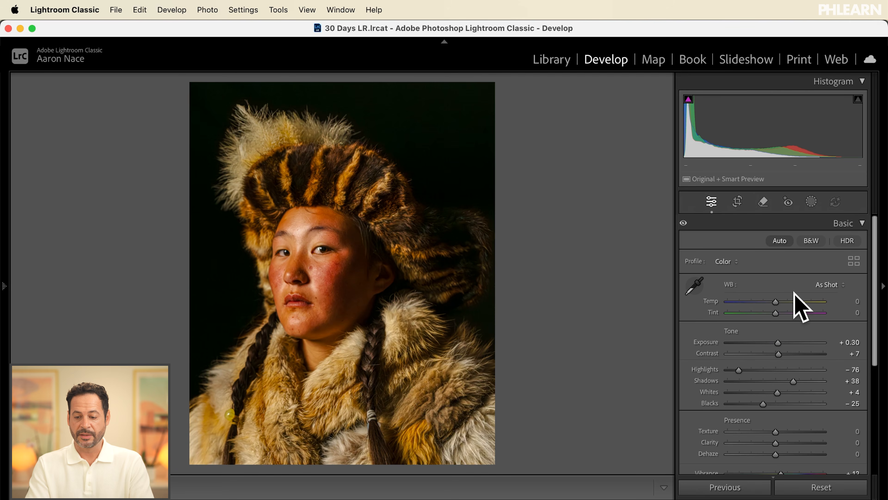
key("alt")
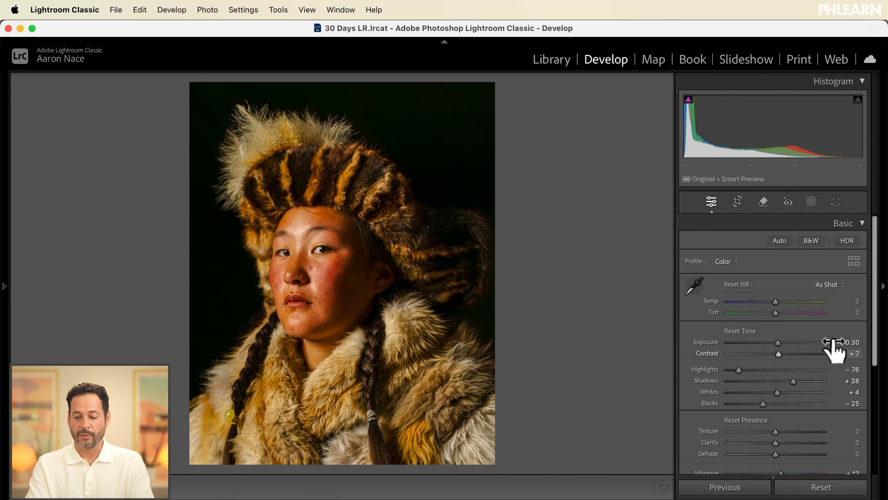
left_click(747, 332, "alt")
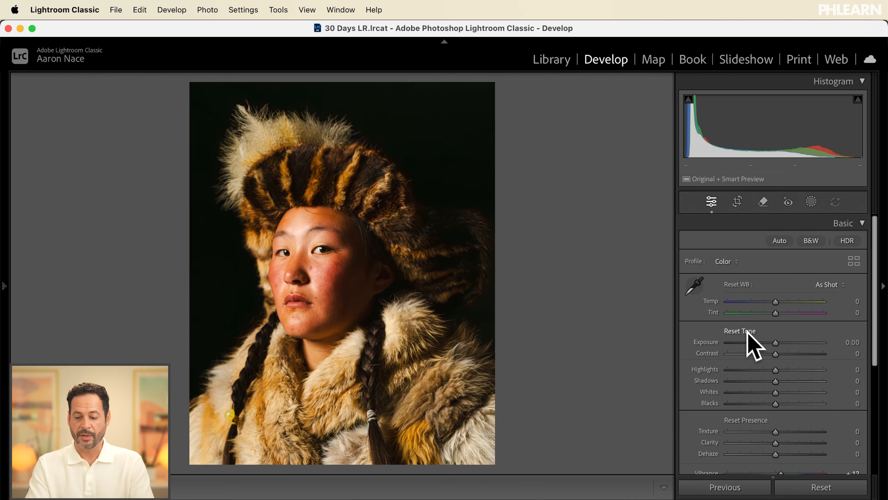
scroll(753, 432, "down", 5)
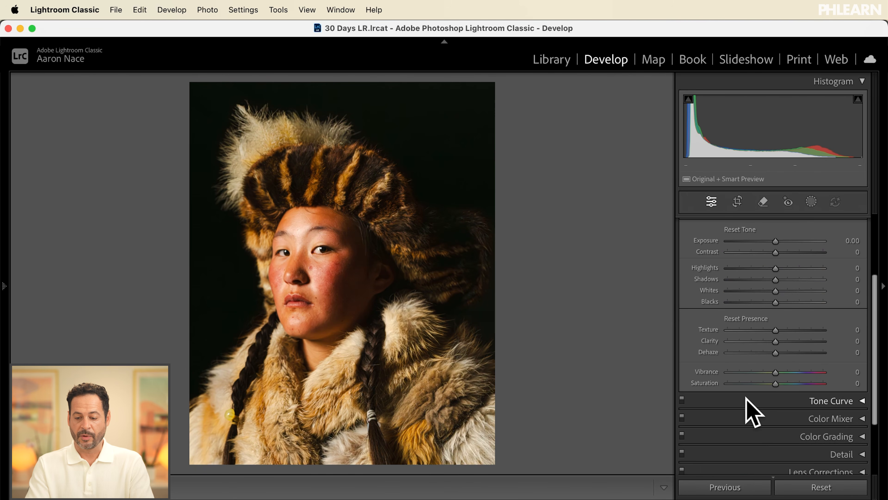
scroll(750, 367, "up", 5)
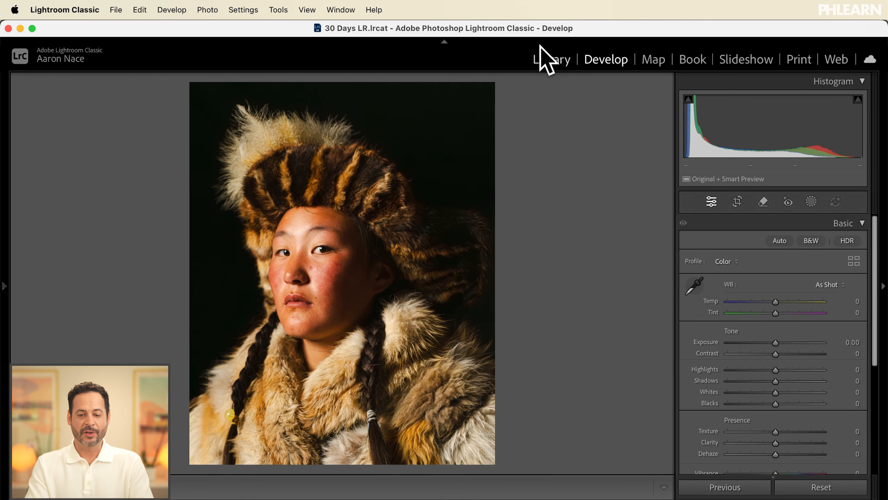
Select all photos in the Library and synchronize the portrait's Basic and Color Grading settings across them, and deselect the photos
left_click(546, 60)
key("super+a")
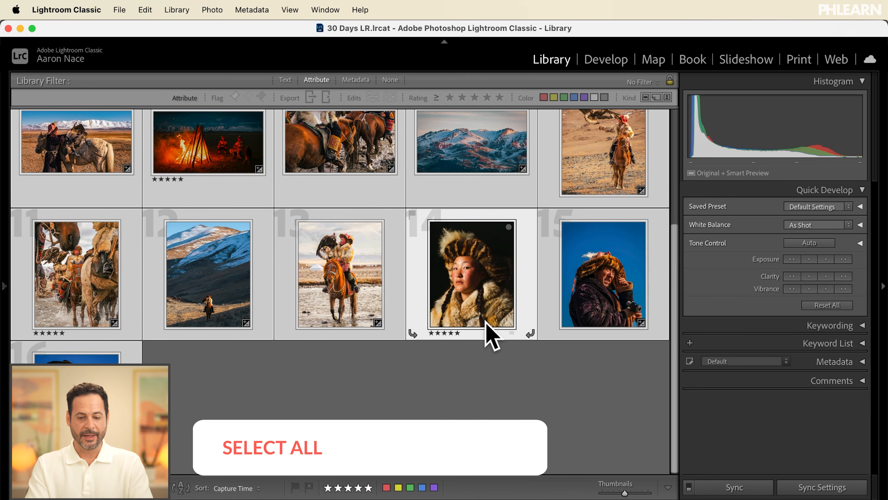
left_click(812, 494)
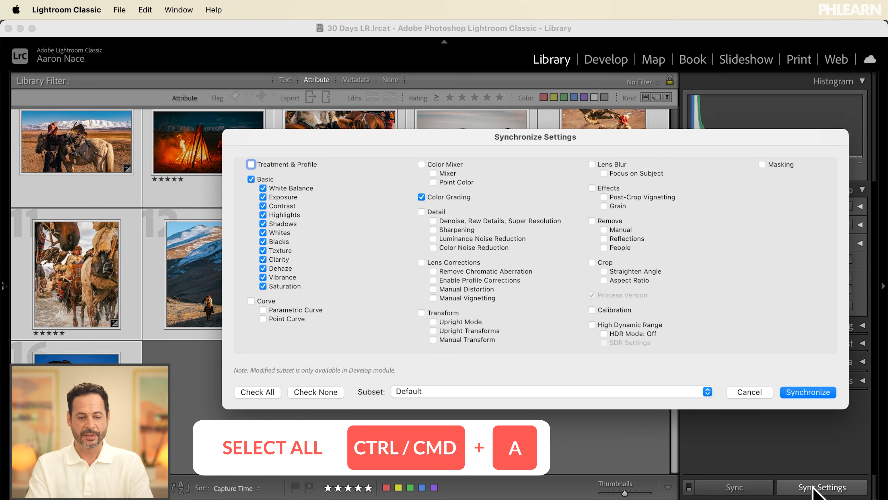
left_click(807, 392)
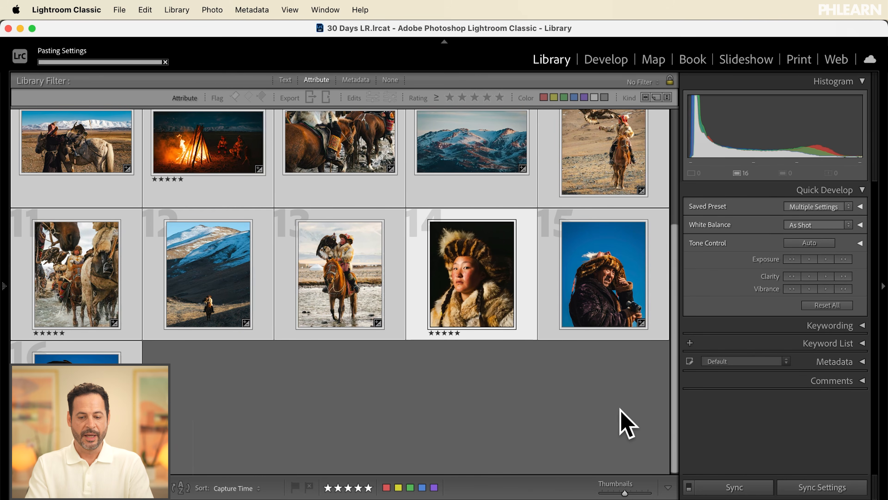
key("super+d")
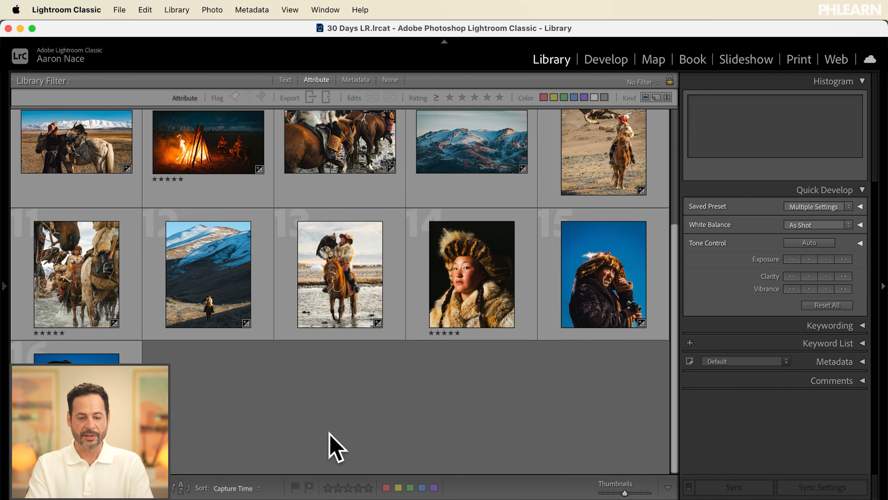
Examine the synchronized photos in the grid, including a temporary filter for five-star ratings
scroll(333, 441, "up", 5)
scroll(334, 447, "down", 3)
scroll(335, 446, "up", 3)
scroll(336, 446, "down", 3)
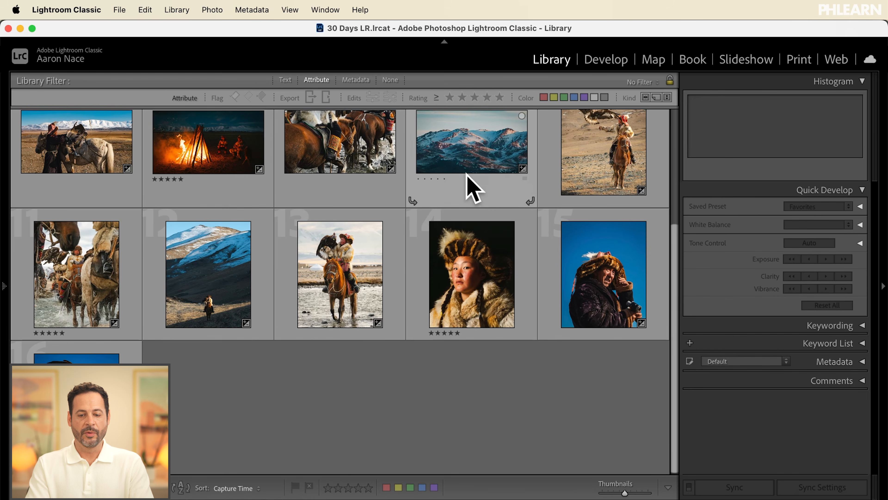
left_click(500, 98)
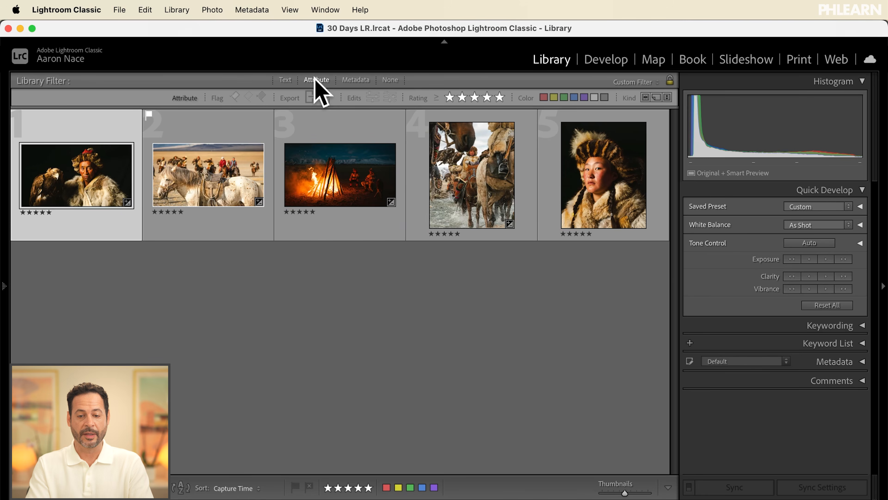
left_click(500, 97)
scroll(309, 252, "down", 3)
scroll(309, 252, "up", 3)
scroll(316, 250, "down", 5)
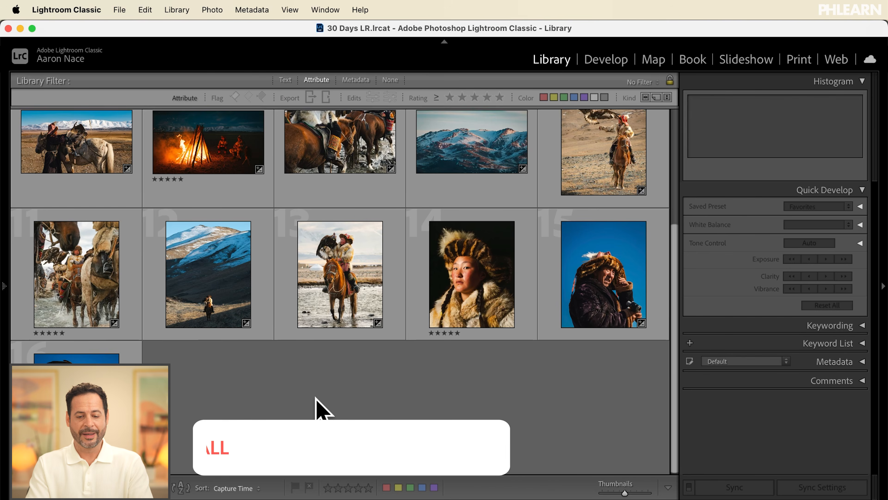
Select all photos in the Library grid and check their original file names in Finder's Sample Images folder before returning to Lightroom Classic
scroll(316, 400, "up", 2)
key("super+a")
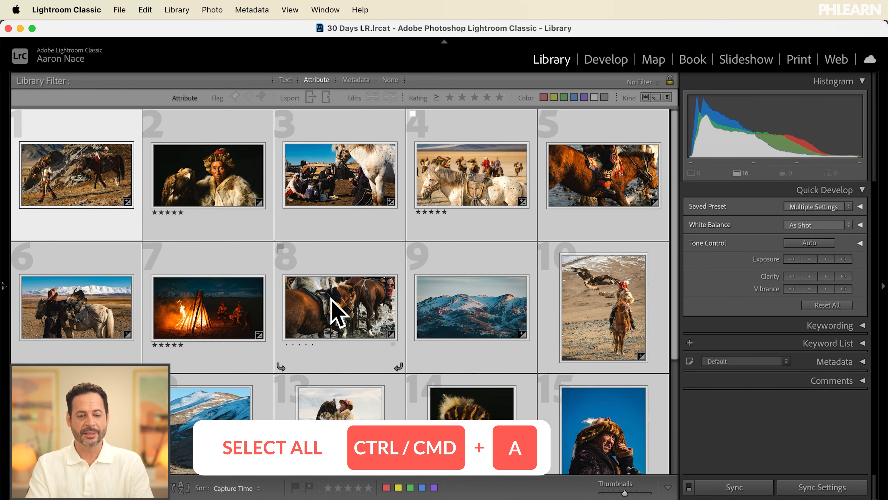
key("ctrl+Up")
left_click(258, 171)
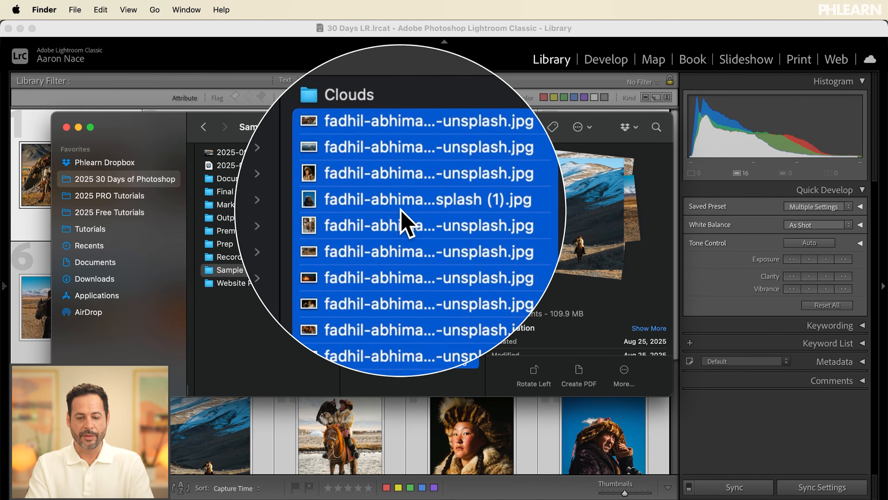
left_click_drag(483, 206, 599, 206)
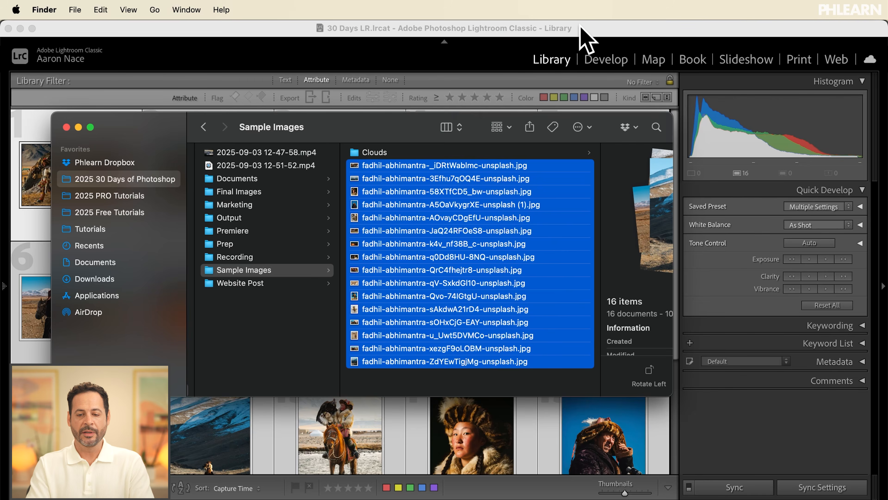
left_click(583, 29)
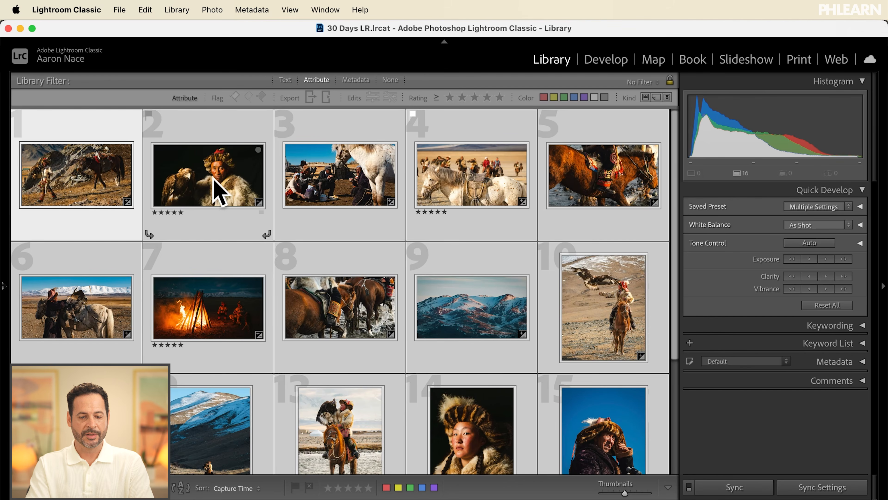
scroll(192, 199, "down", 3)
scroll(192, 199, "up", 3)
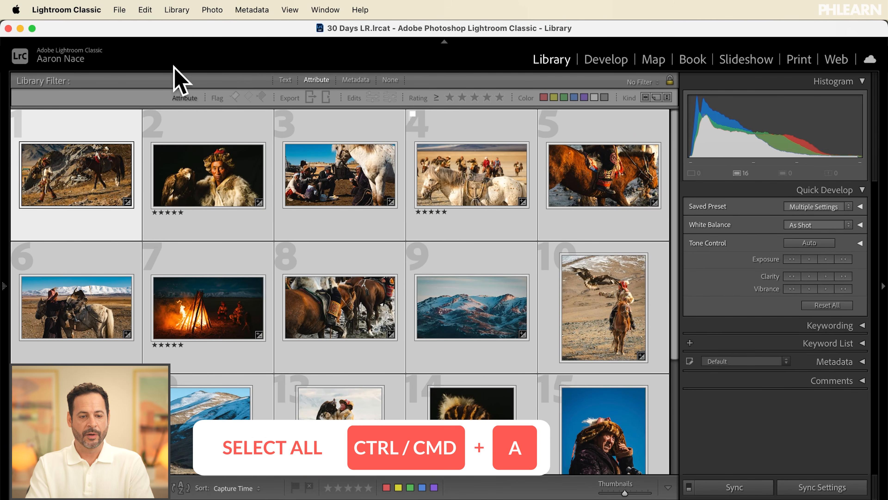
Rename all selected photos using the Custom Name - Sequence template with the custom text Mongolia and start number 1
left_click(177, 10)
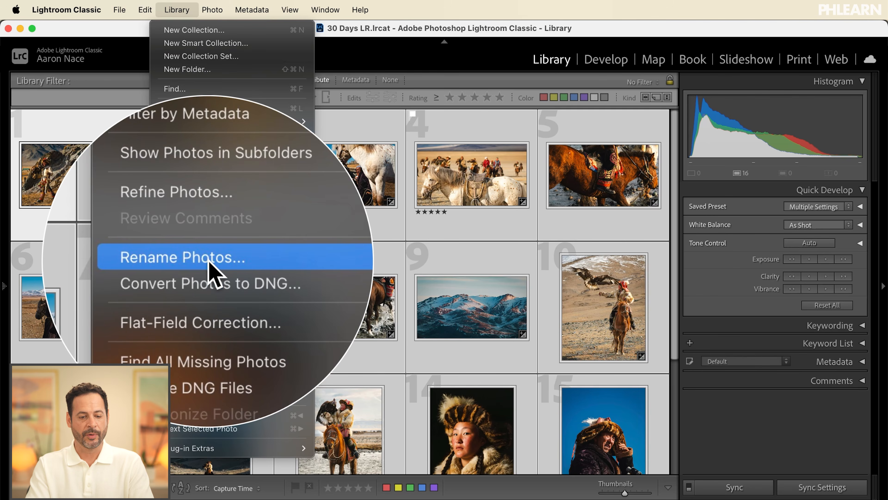
left_click(208, 260)
double_click(388, 191)
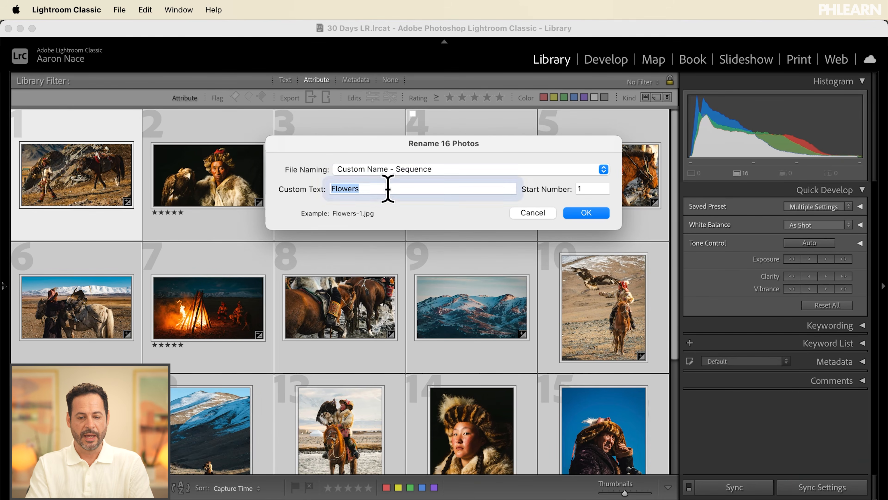
key("super+shift+v")
key("Return")
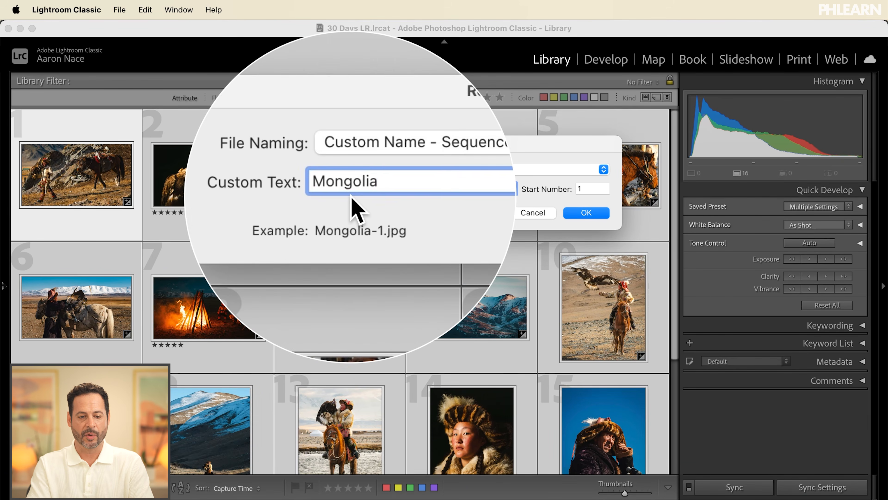
left_click(393, 170)
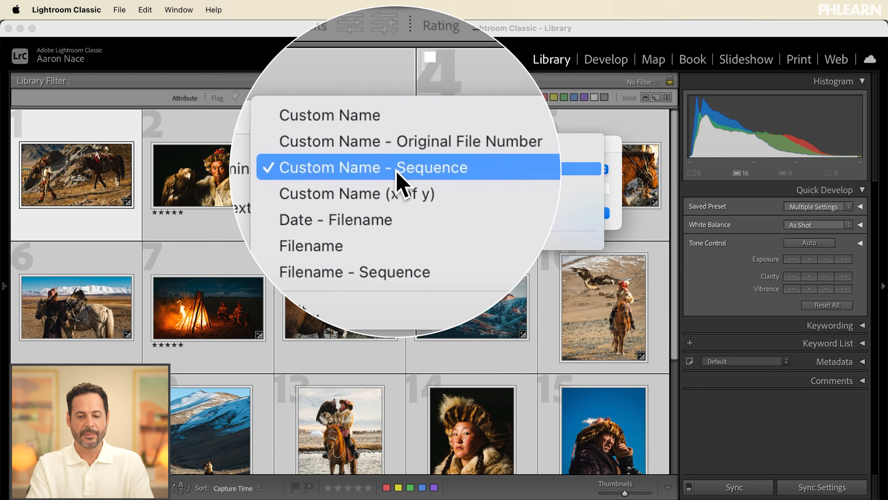
left_click(401, 175)
left_click(595, 215)
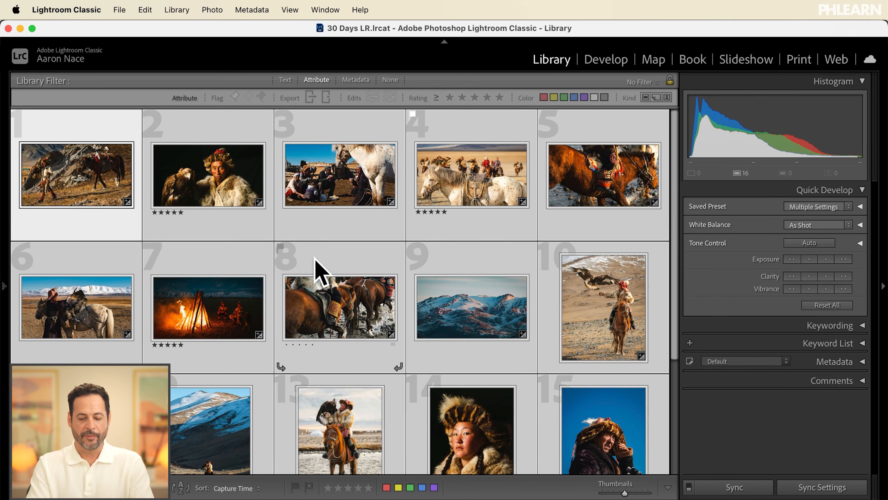
Enlarge the grid thumbnails by two sizes, deselect all photos and look through the grid
key("equal")
key("equal")
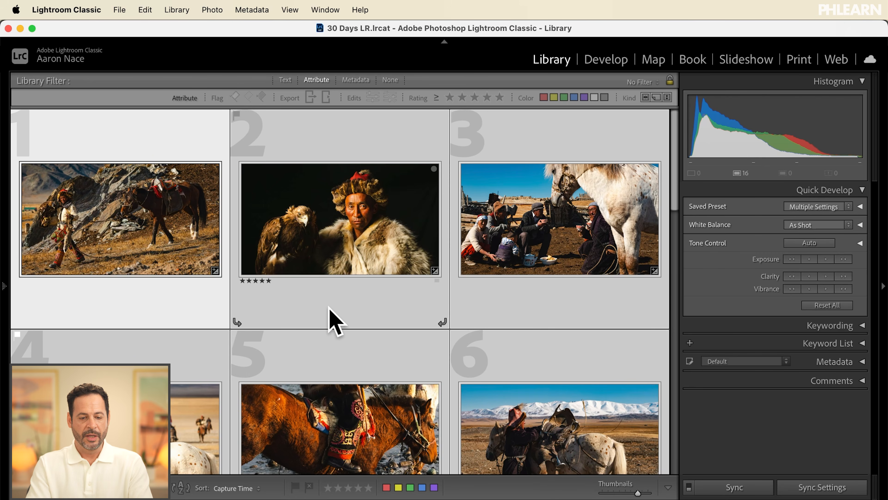
key("super+d")
scroll(372, 273, "down", 2)
scroll(371, 270, "down", 10)
scroll(372, 269, "up", 10)
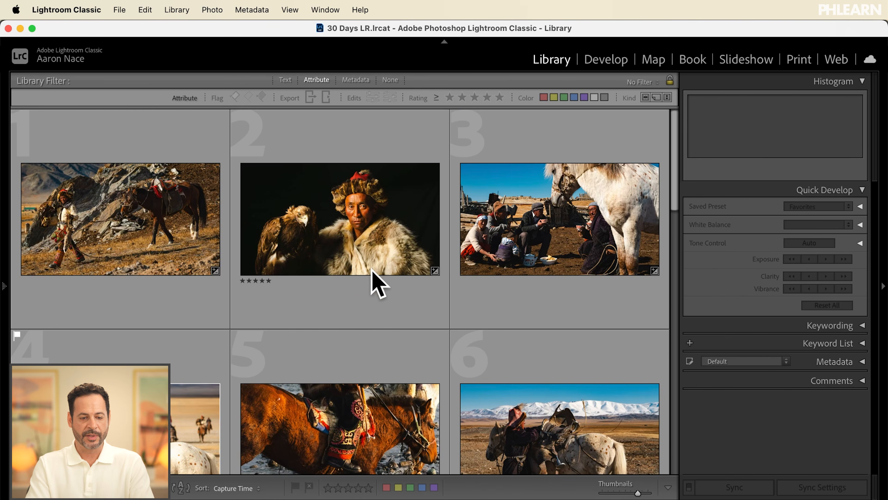
Check the first photo's file name in Loupe view and the renamed files in Finder's Sample Images folder, and return to Lightroom Classic's grid
double_click(195, 220)
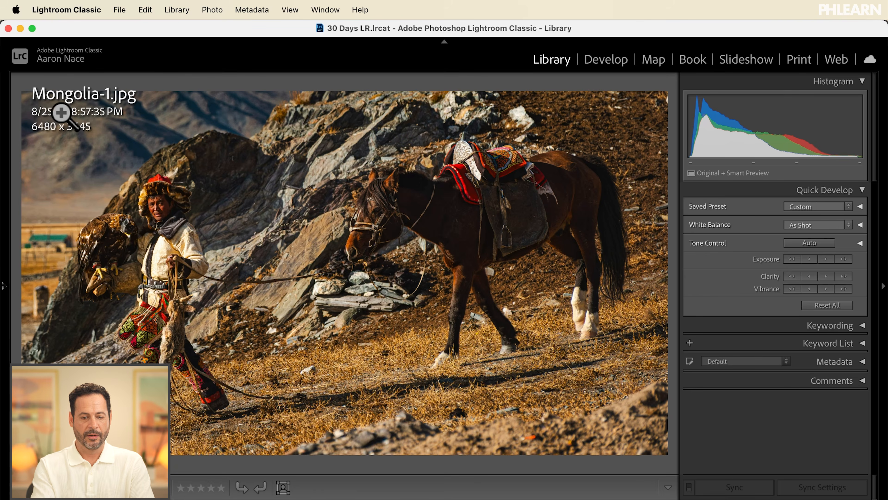
key("g")
key("super+Tab")
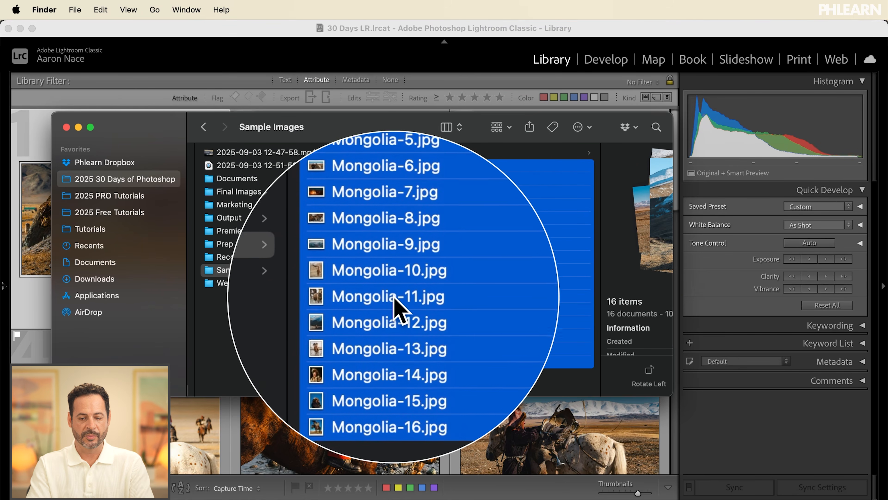
left_click(407, 61)
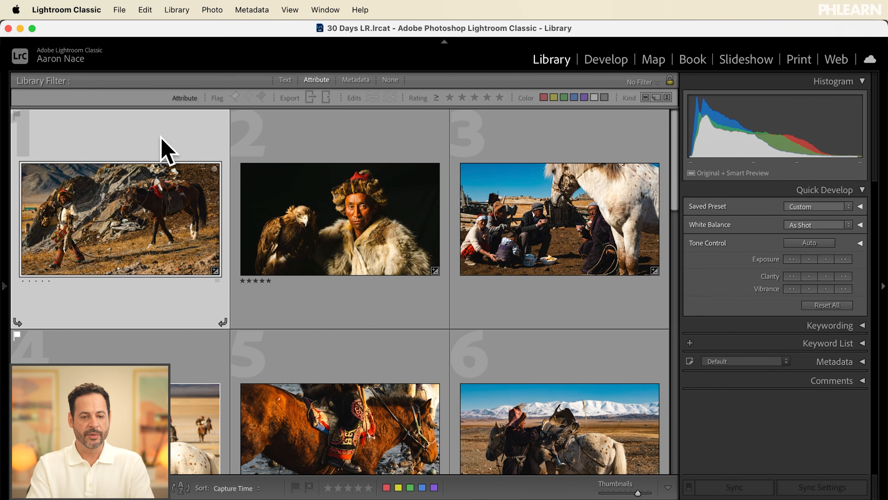
Switch the grid view style to Expanded Cells and look through the file names above the photos
left_click(293, 11)
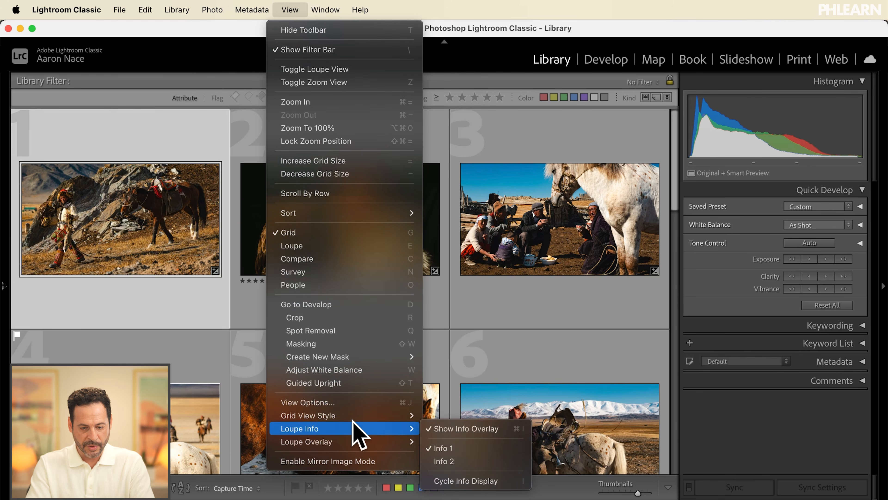
mouse_move(353, 418)
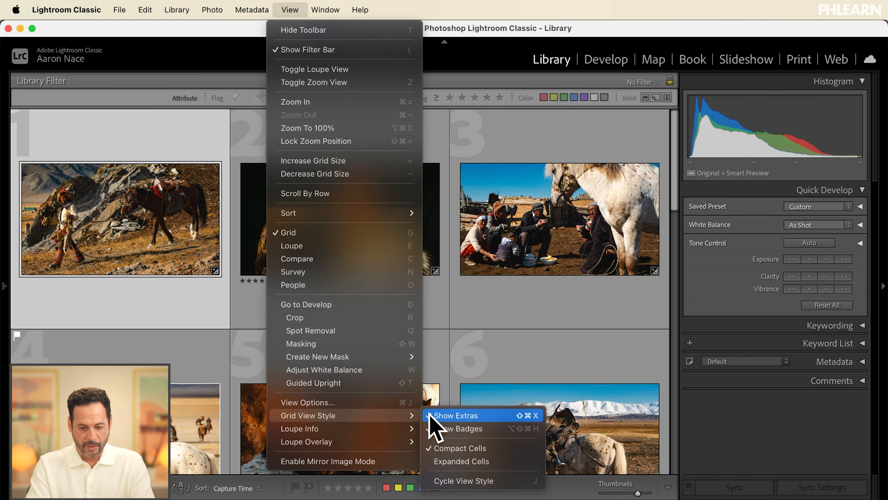
left_click(466, 459)
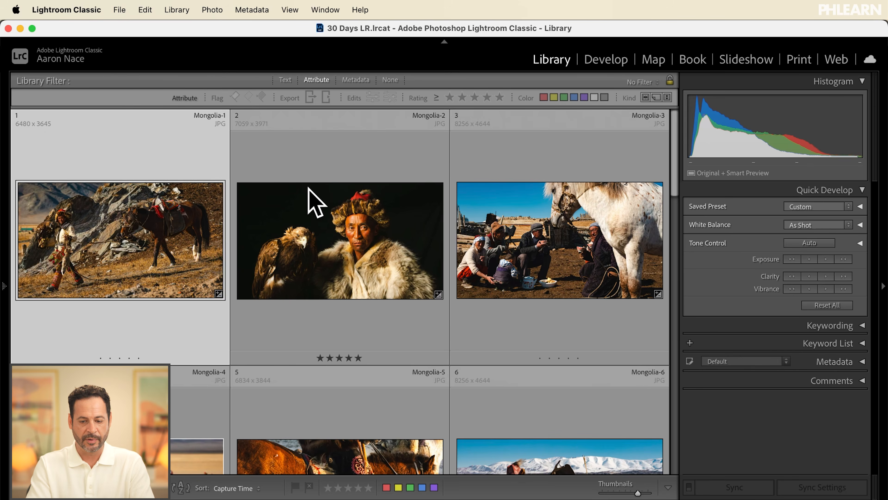
scroll(315, 203, "down", 5)
scroll(313, 201, "down", 5)
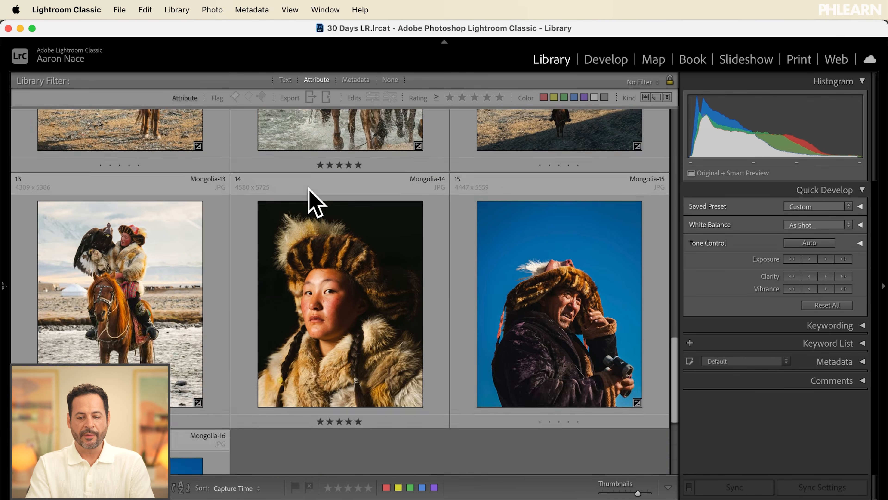
scroll(313, 202, "up", 10)
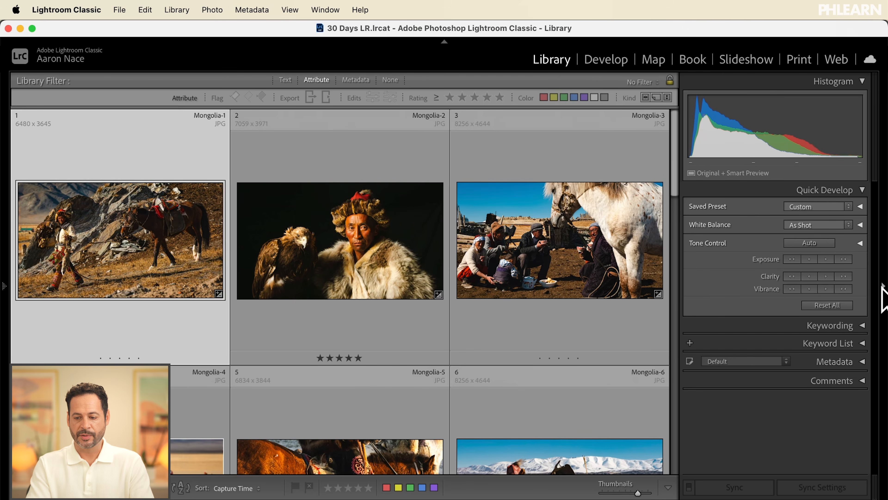
Hide the Quick Develop side of the workspace, reveal the Folders side, shrink the thumbnails to seven per row and deselect all photos
left_click(882, 286)
left_click(4, 286)
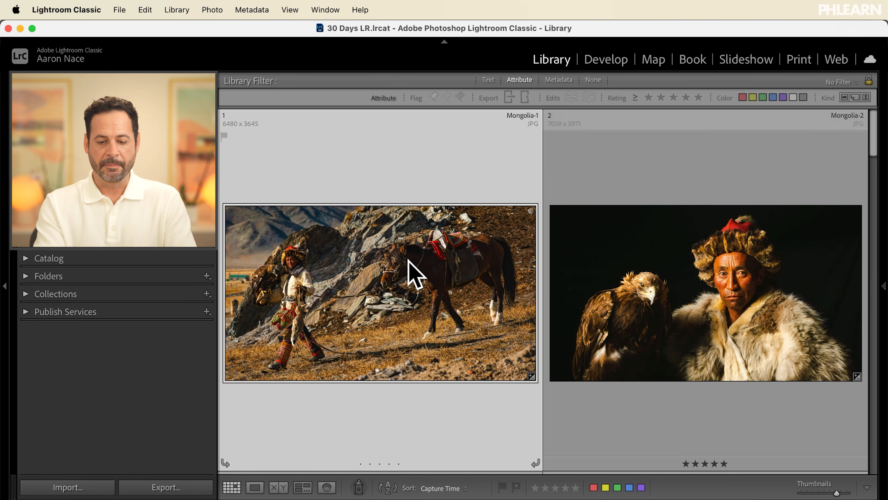
key("minus")
key("minus")
key("minus")
key("minus")
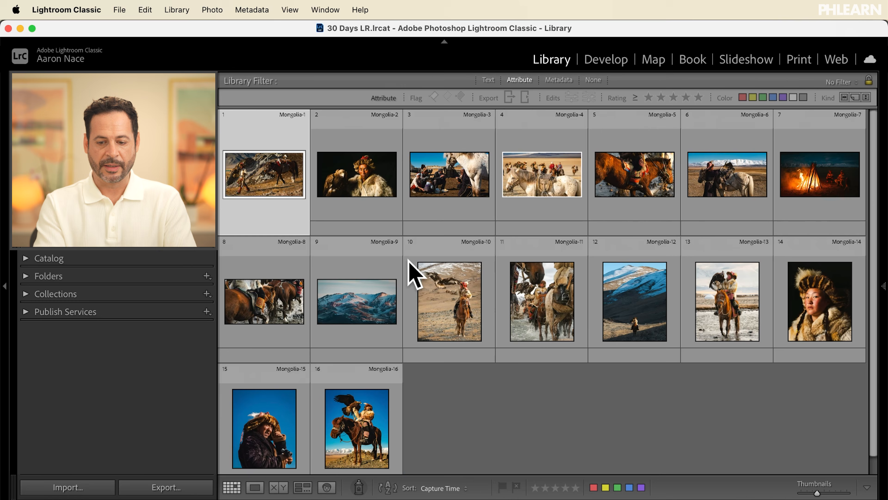
left_click(476, 407)
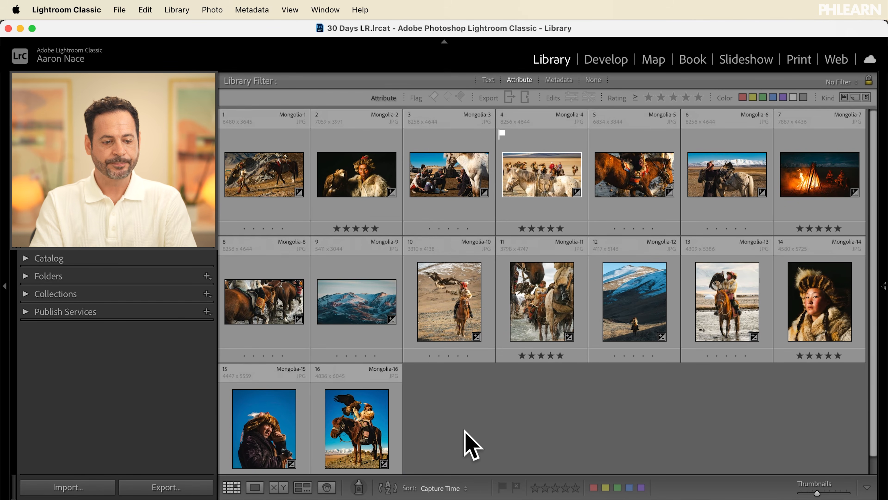
Create a folder named 5 Stars inside the Sample Images folder on Macintosh HD, without including the selected photos
left_click(27, 276)
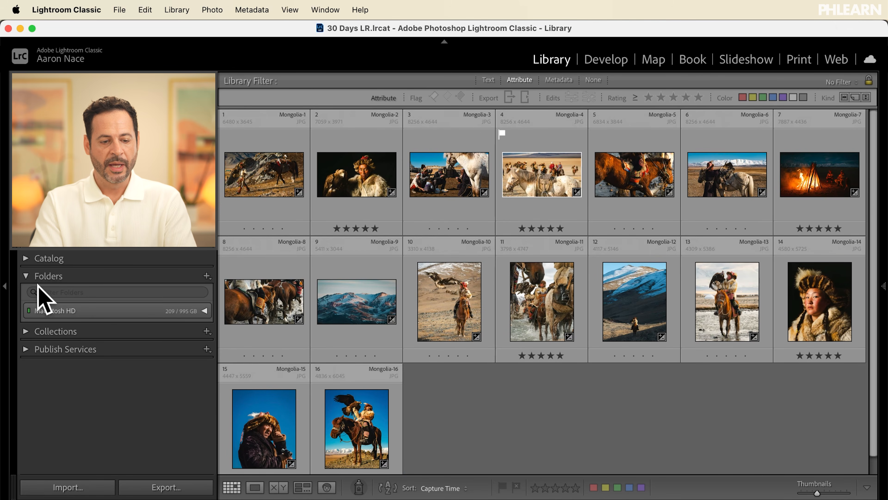
left_click(179, 310)
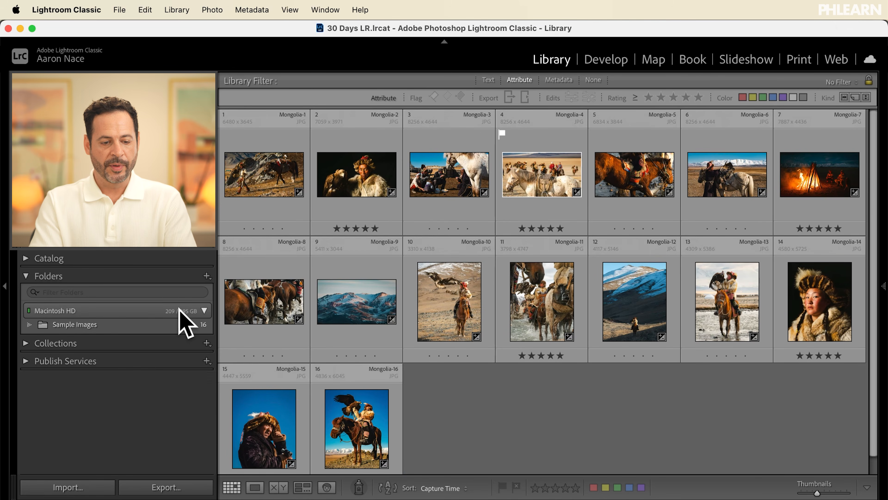
left_click(49, 325)
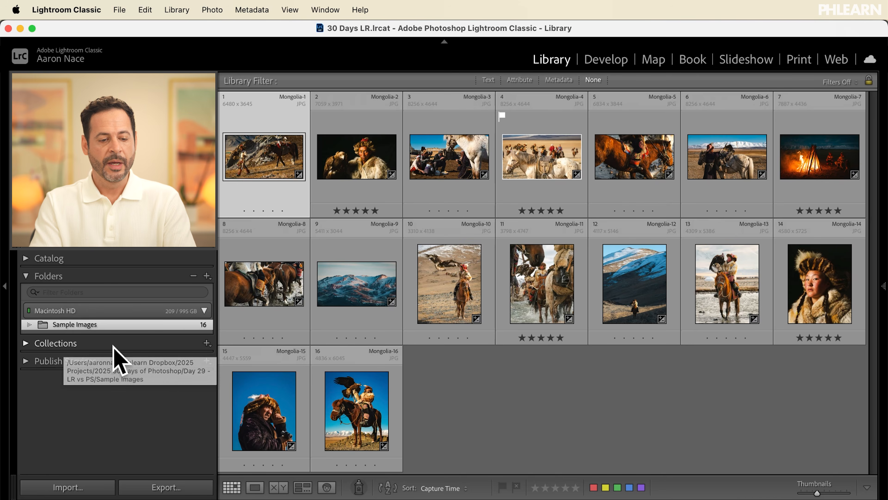
right_click(104, 327)
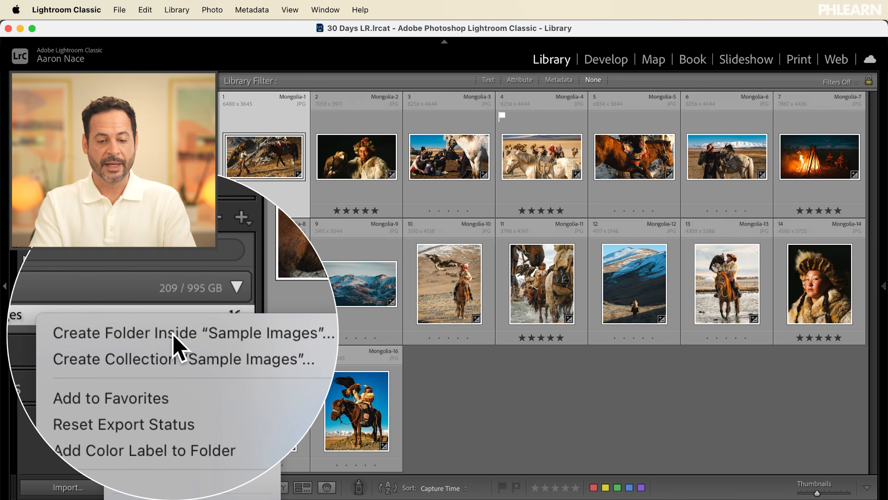
left_click(178, 348)
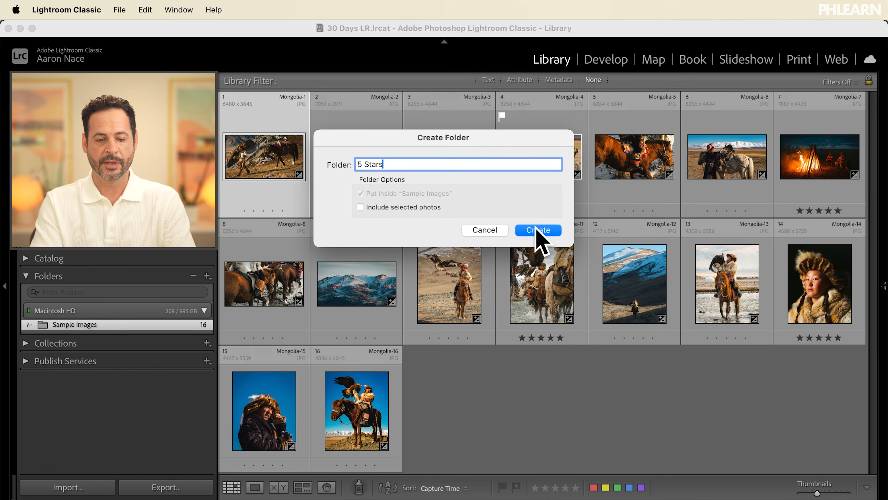
left_click(537, 226)
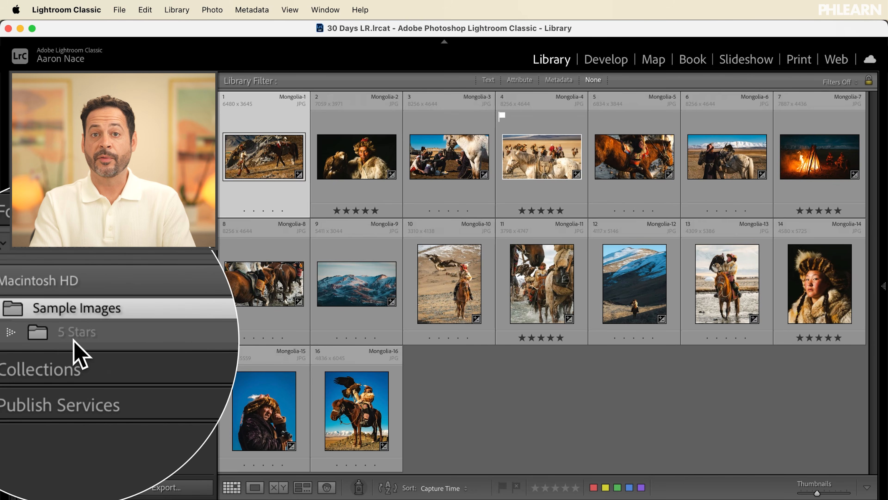
Check the new 5 Stars folder inside Sample Images in Finder and return to Lightroom Classic
key("super+Tab")
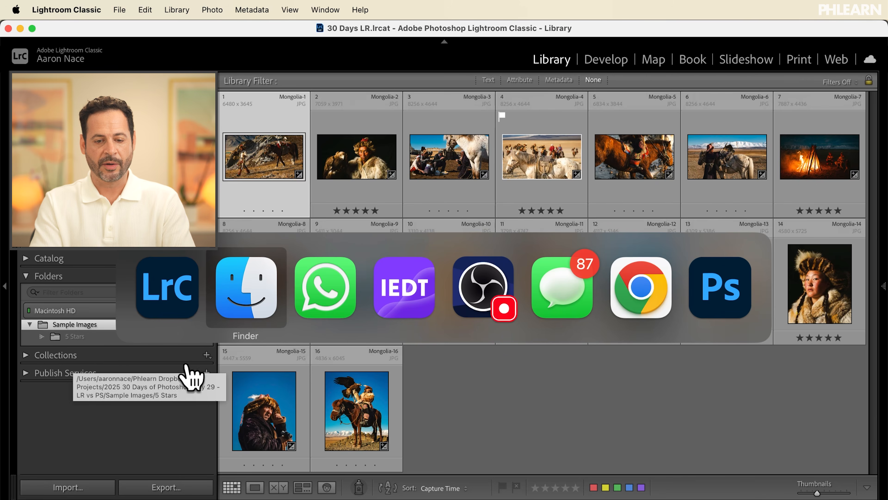
left_click(245, 299)
left_click(392, 153)
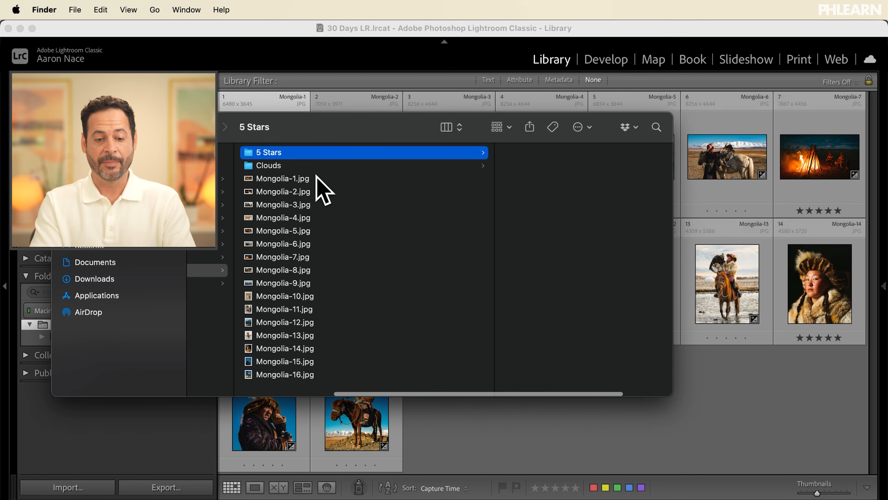
scroll(304, 199, "left", 5)
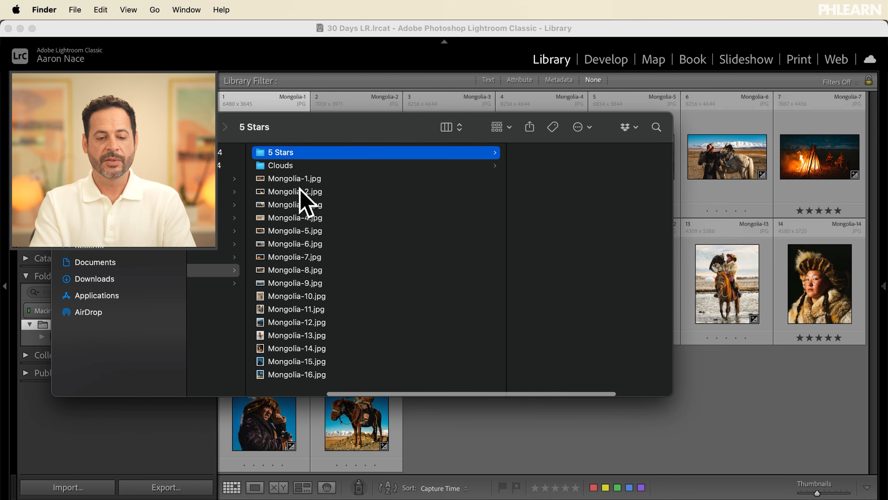
left_click(240, 35)
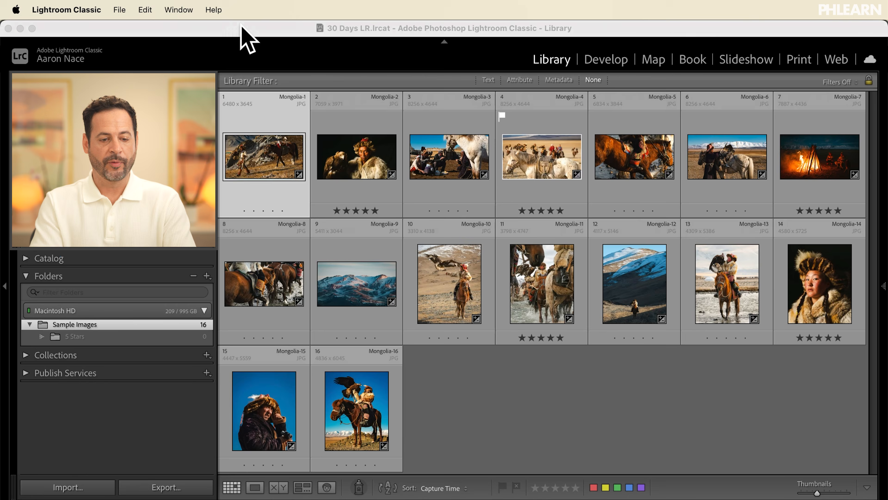
key("super+Tab")
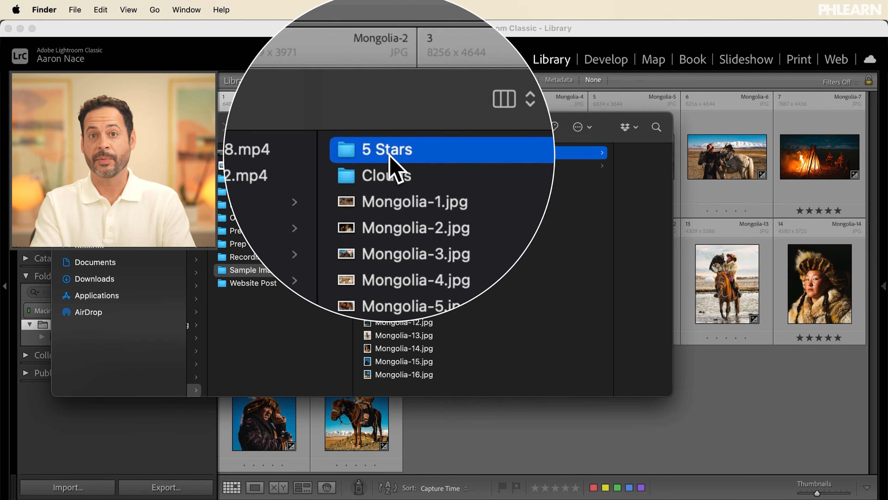
left_click(721, 410)
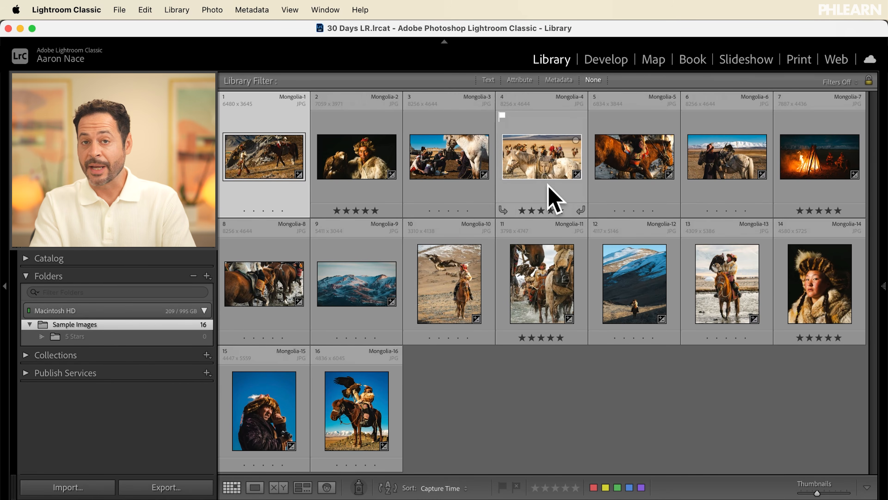
Filter the photos to five stars, move them all into the 5 Stars folder and display that folder
left_click(519, 80)
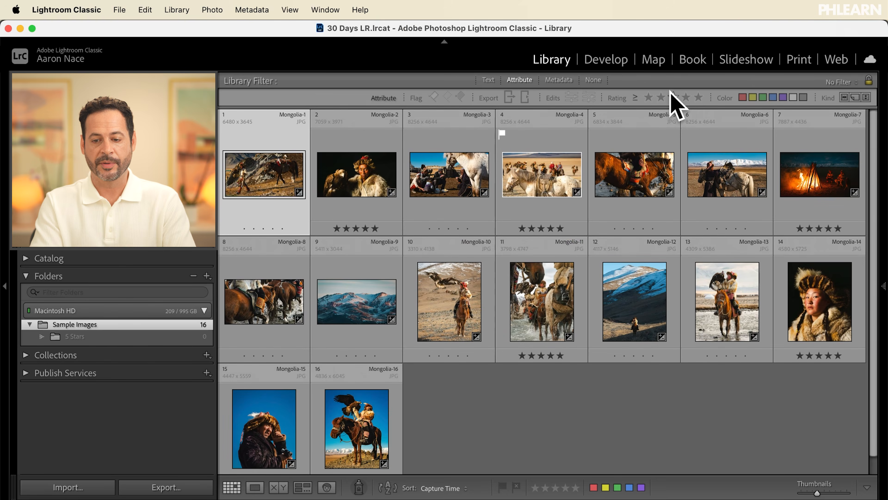
left_click(699, 97)
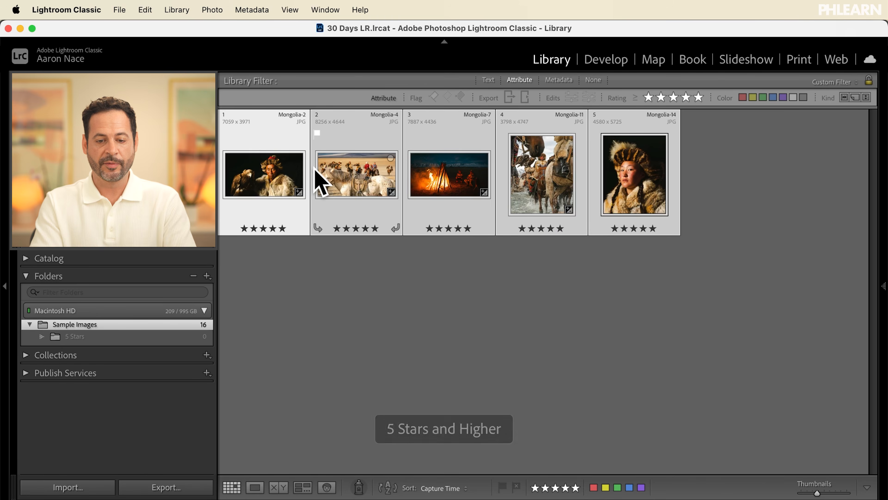
left_click_drag(252, 172, 82, 337)
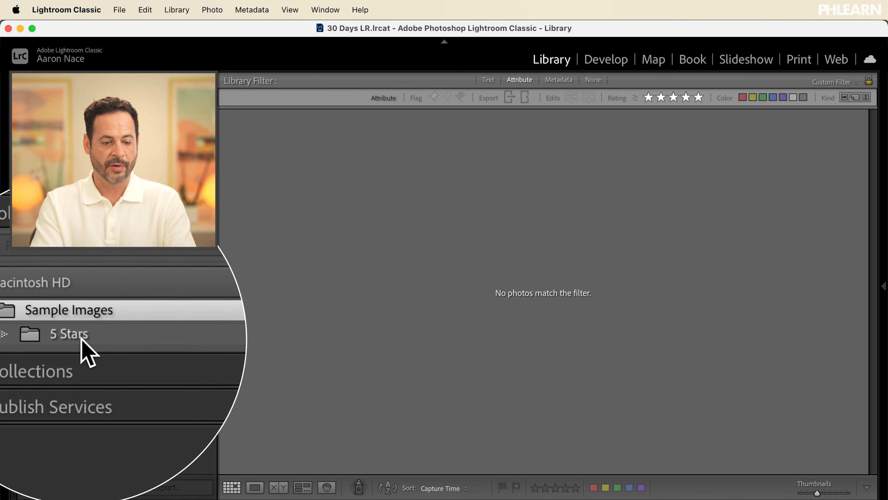
left_click(84, 337)
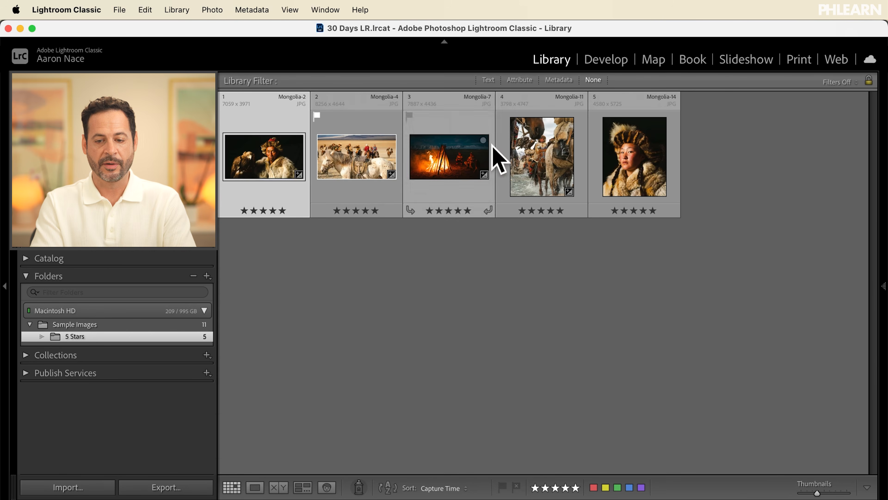
Check the moved photos inside the 5 Stars folder in Finder and return to Lightroom Classic
key("super+Tab")
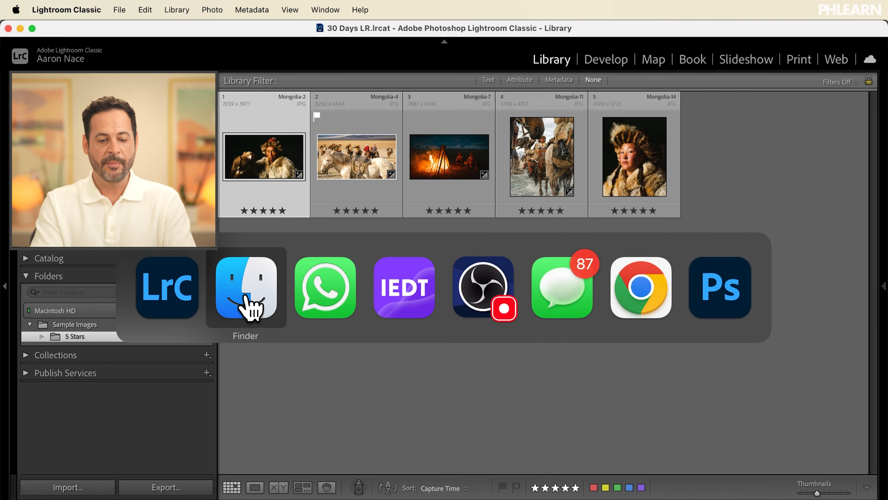
scroll(396, 155, "right", 5)
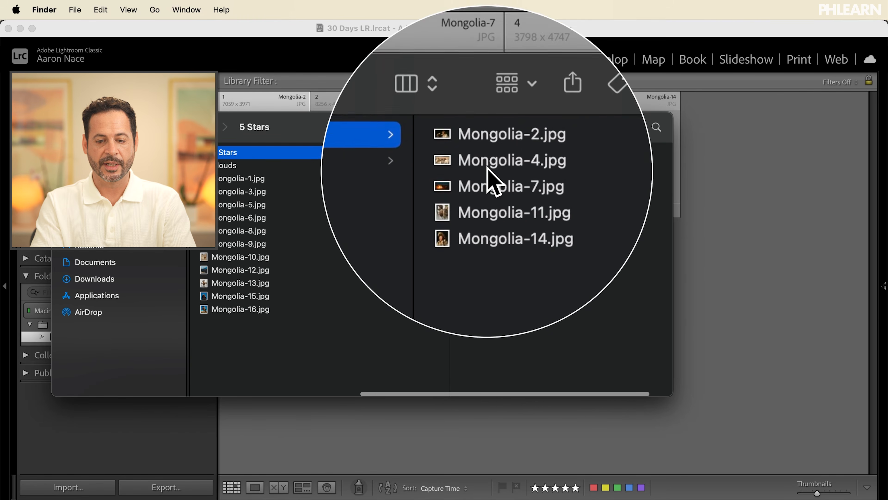
scroll(487, 159, "left", 5)
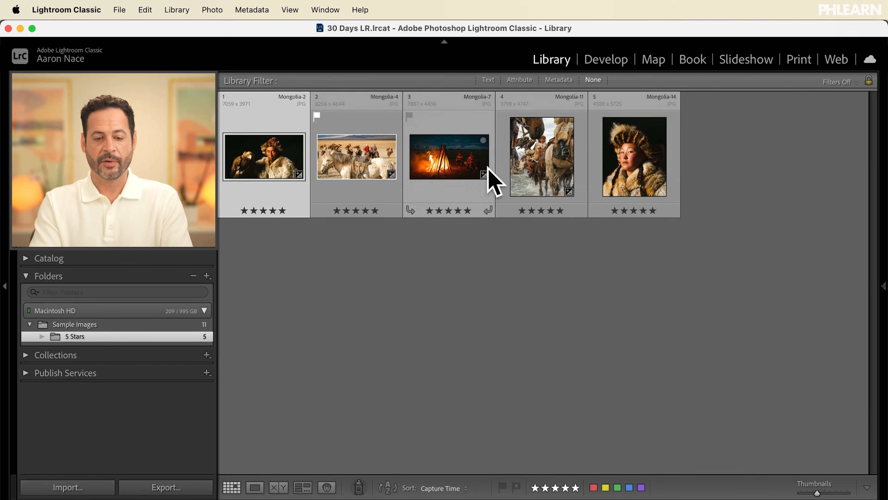
Convert only the Mongolia-2 photo to black and white in the Develop module and return to the Library grid
left_click(321, 263)
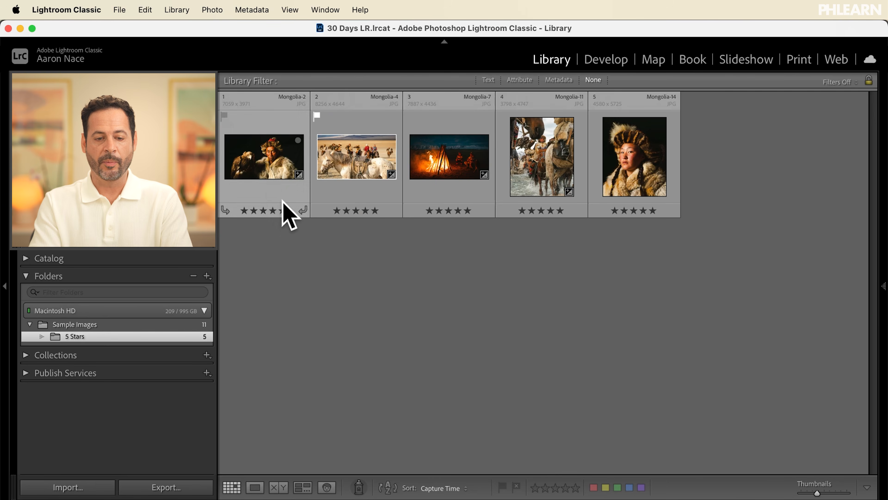
left_click(264, 178)
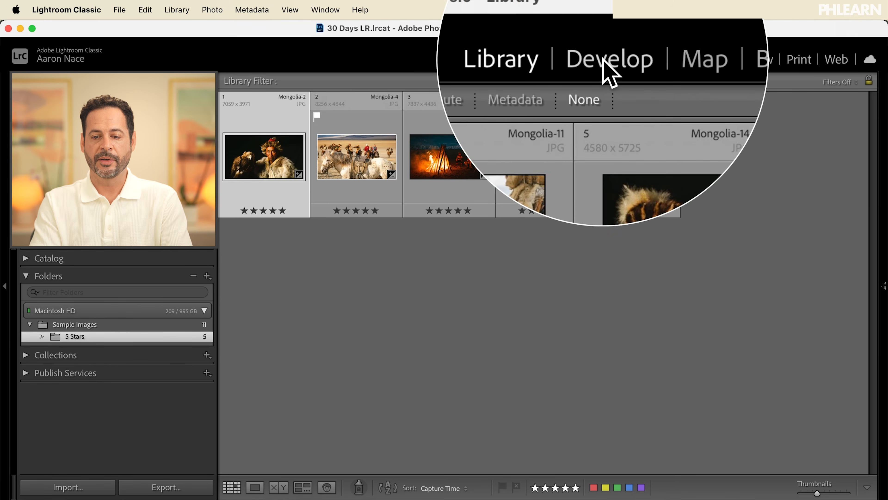
left_click(605, 62)
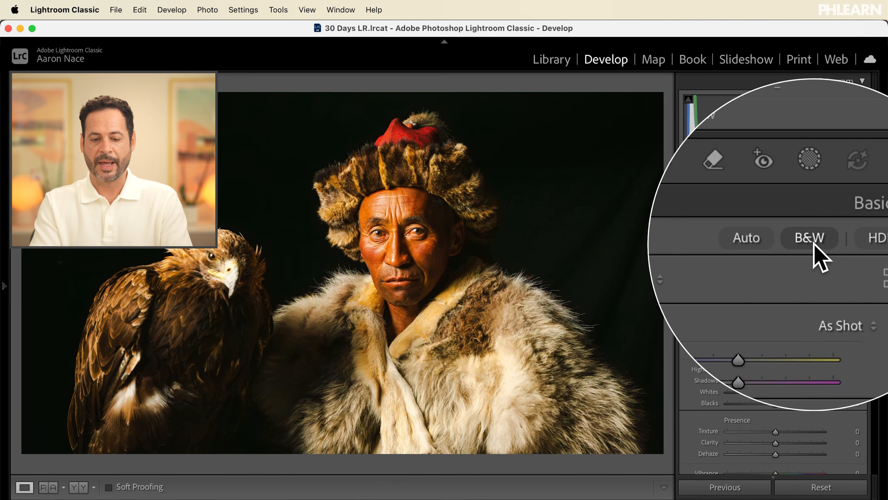
left_click(810, 244)
left_click(555, 60)
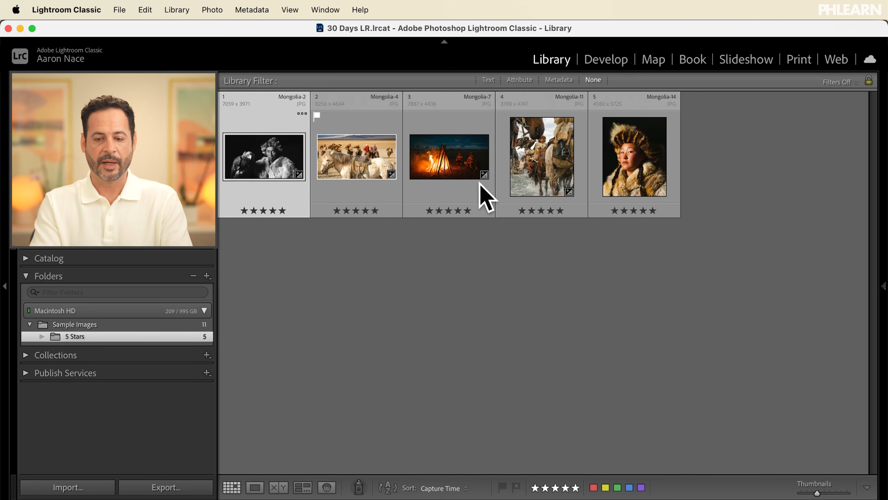
Synchronize the Basic and B&W Mix settings from Mongolia-2 to all the five-star photos, leaving out Treatment & Profile and Color Grading
left_click(883, 291)
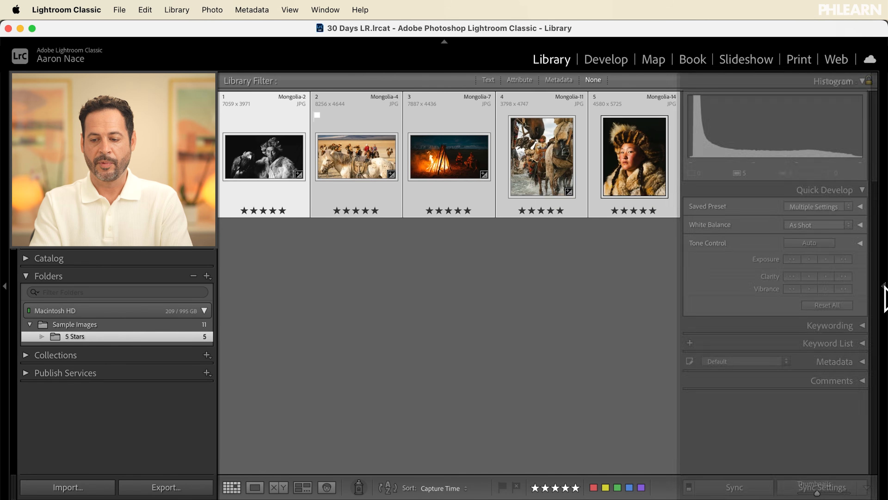
left_click(822, 487)
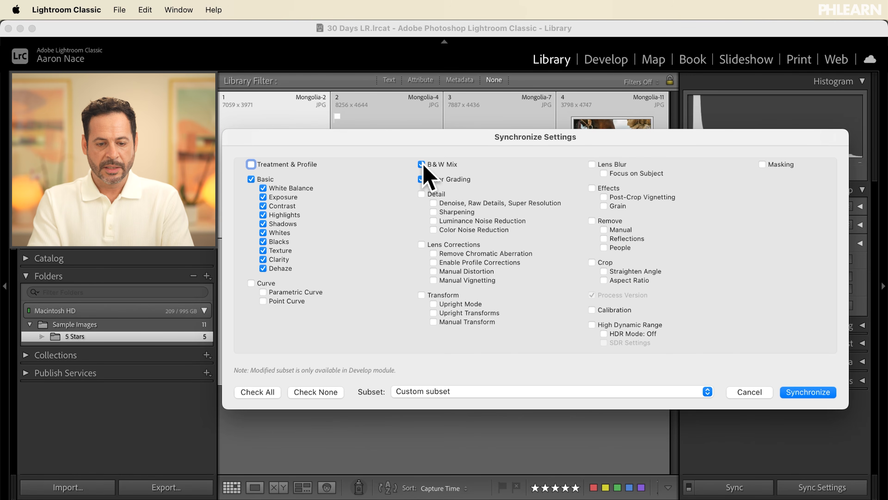
left_click(422, 179)
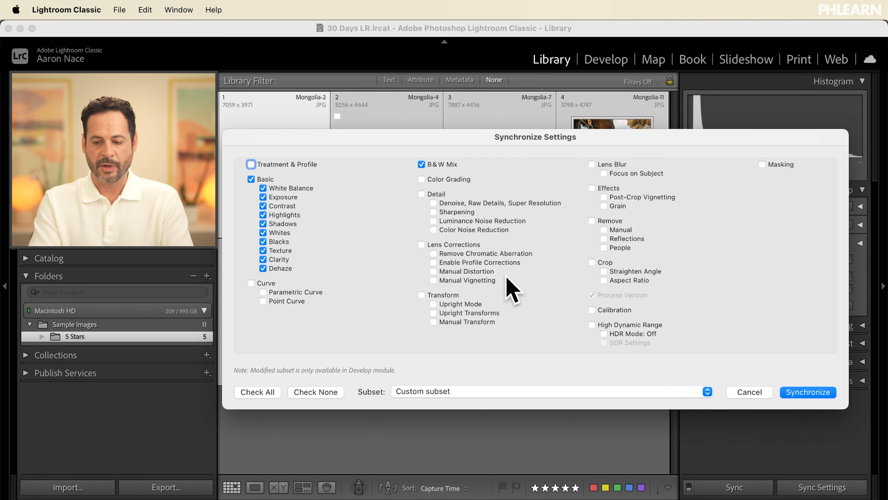
left_click(813, 391)
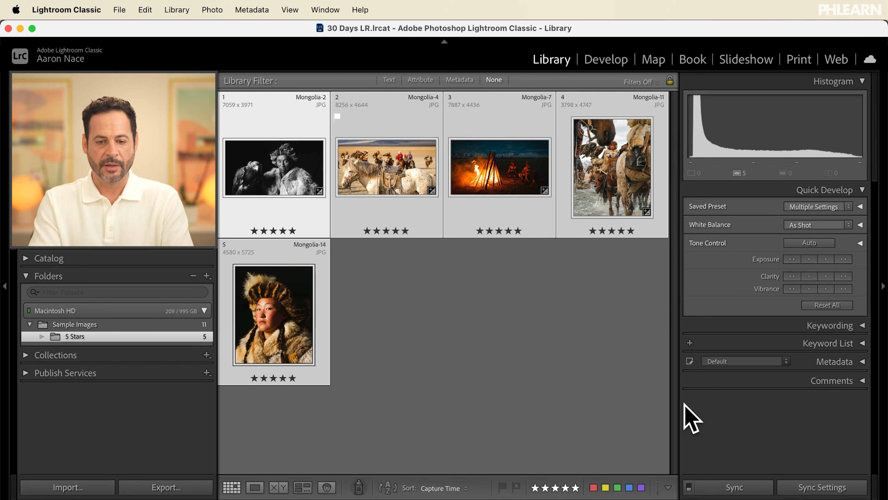
Synchronize the photos again with Treatment & Profile included, then deselect them and hide the Quick Develop side
left_click(828, 487)
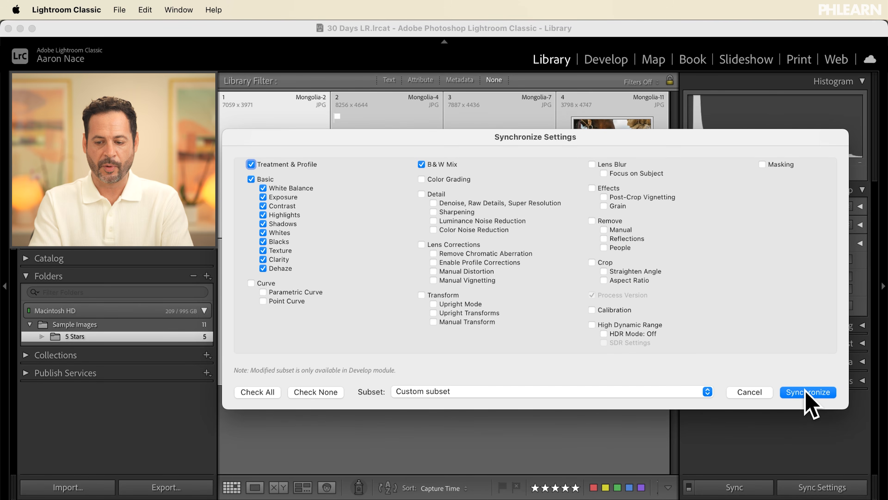
left_click(807, 391)
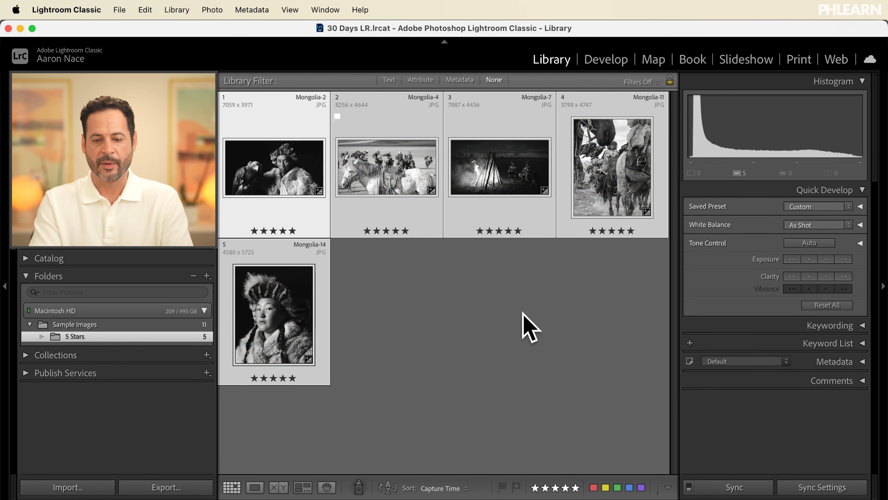
left_click(523, 313)
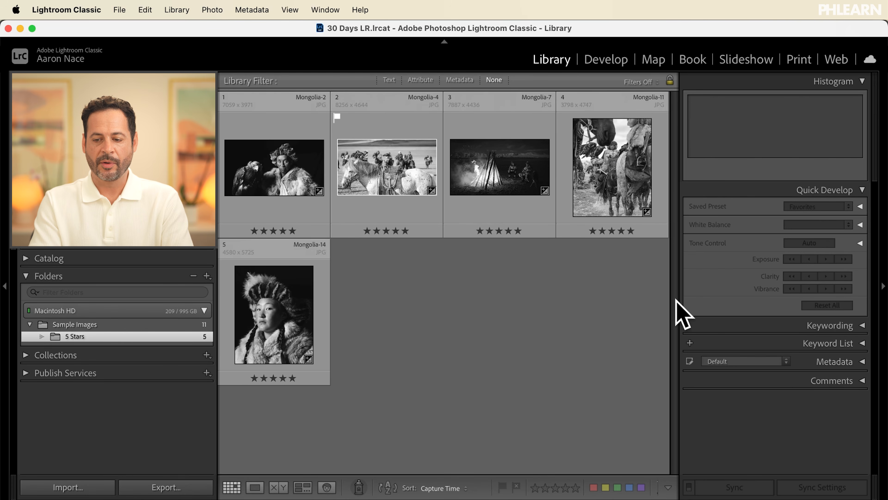
left_click(884, 294)
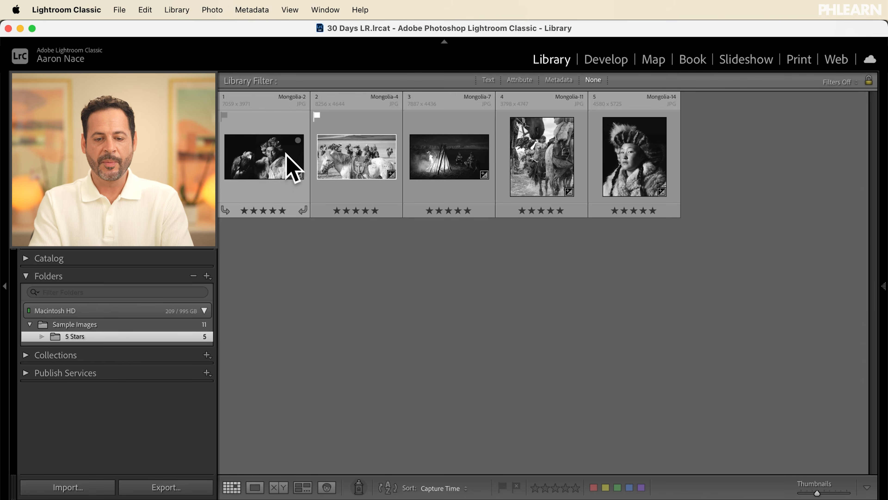
Preview the original Mongolia-7.jpg file in Finder and return to Lightroom Classic
key("super+Tab")
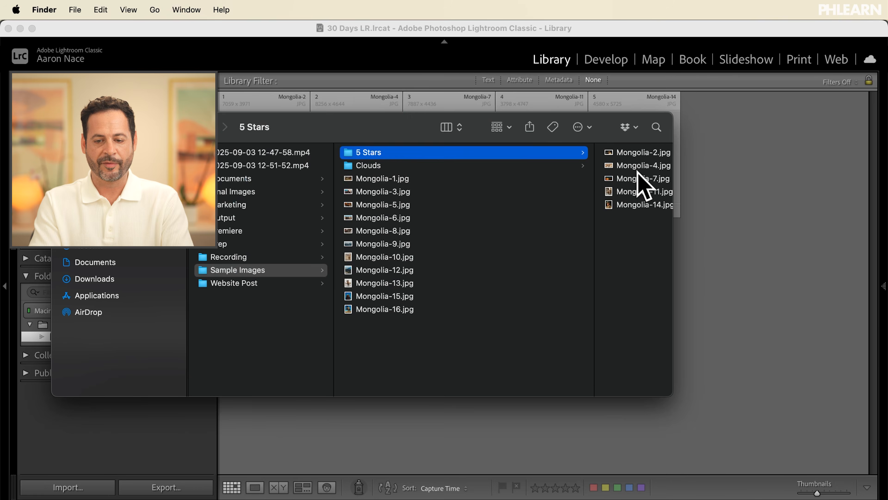
left_click(642, 178)
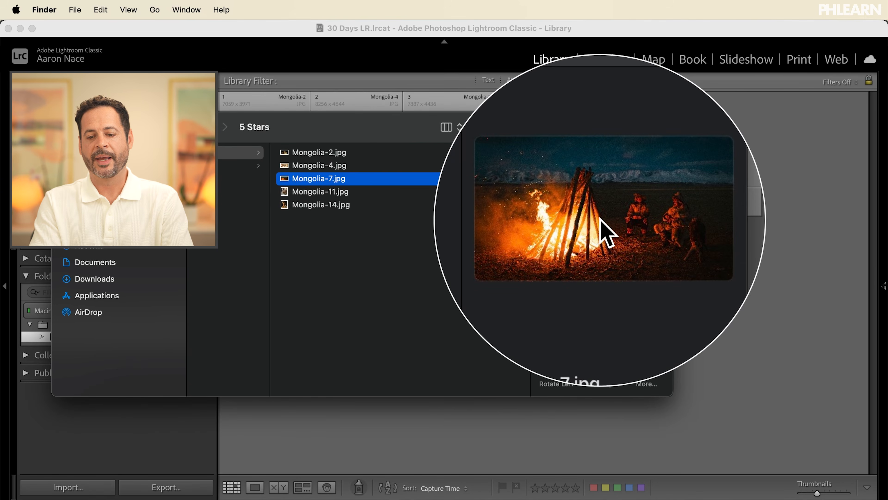
left_click(589, 41)
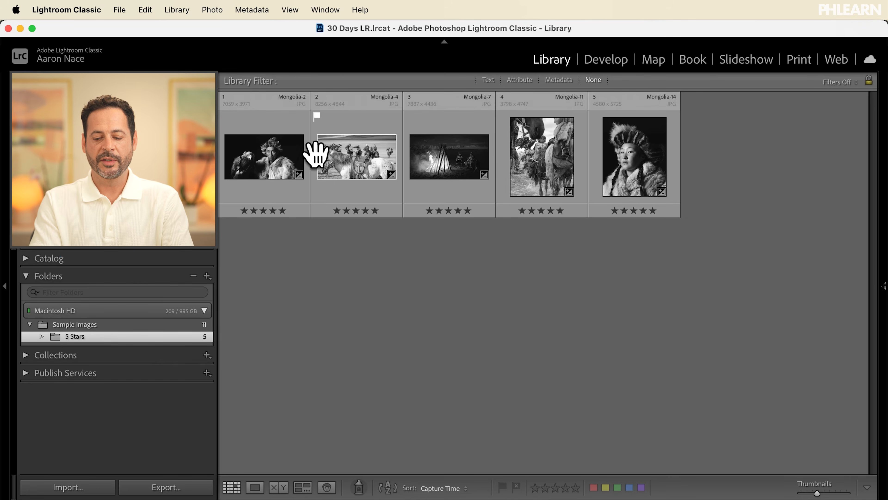
Enlarge the thumbnails to four per row and open the export settings for all photos in the 5 Stars folder
key("equal")
key("equal")
key("minus")
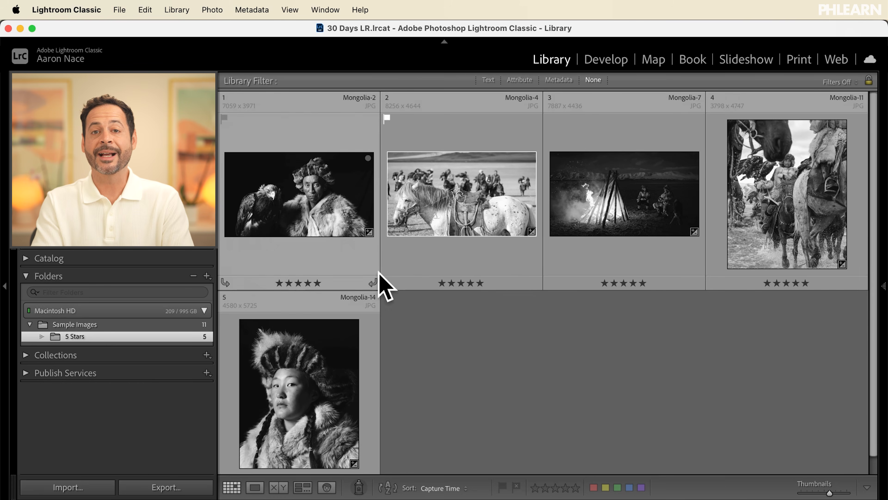
key("super+a")
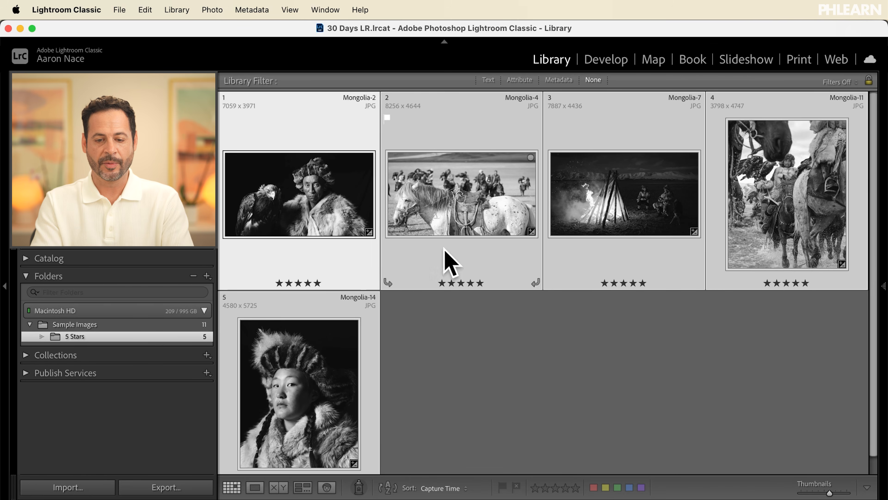
left_click(119, 11)
left_click(148, 205)
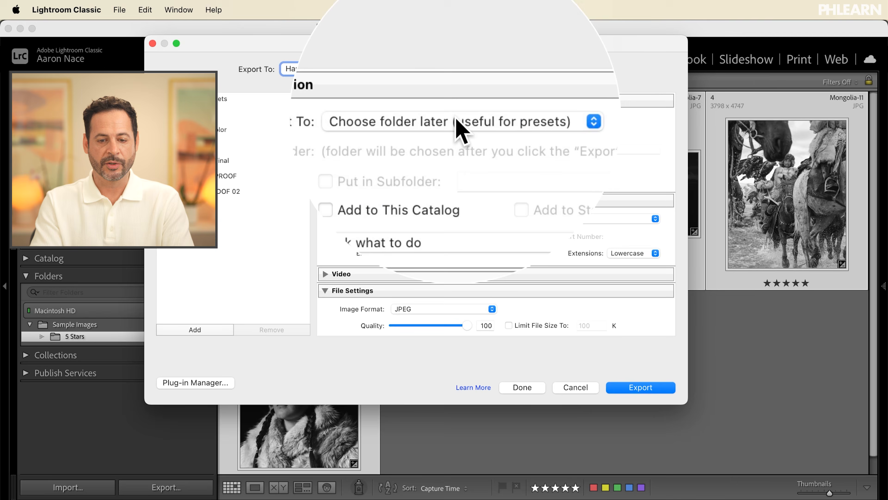
Keep the export location as Choose folder later and set the export file naming to the Filename template
left_click(457, 120)
left_click(459, 121)
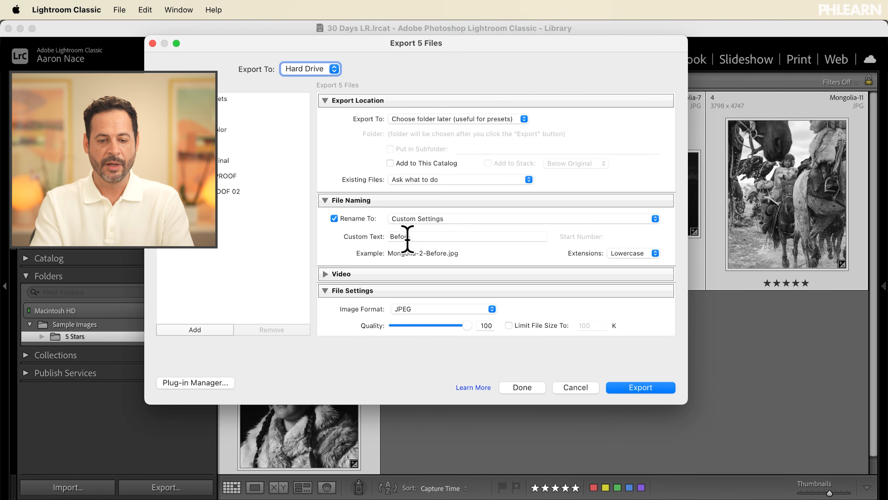
left_click(355, 218)
left_click(360, 220)
left_click(459, 219)
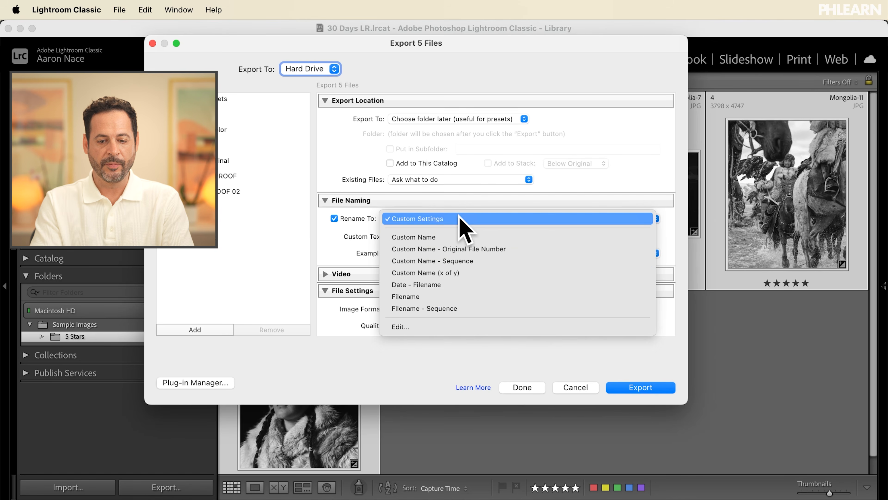
left_click(433, 296)
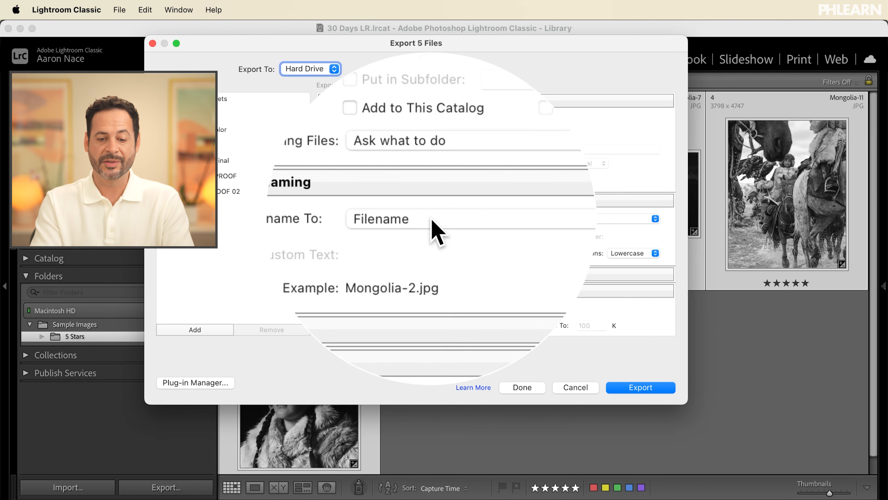
Edit the export filename template so that an underscore and a Custom Text token follow the Filename
left_click(433, 220)
left_click(425, 249)
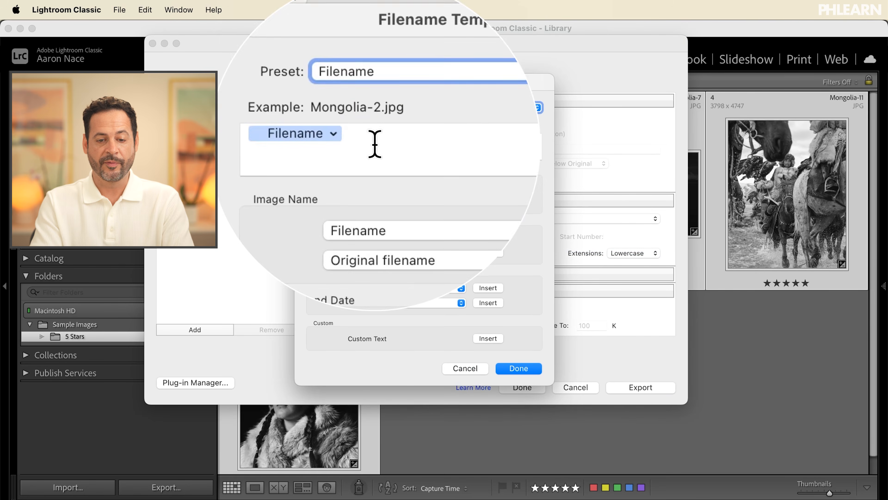
left_click(375, 142)
type("_")
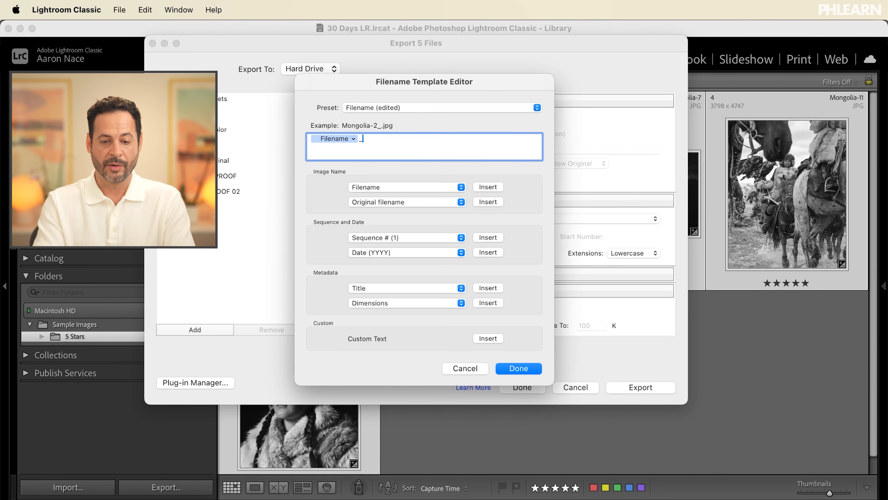
left_click(486, 338)
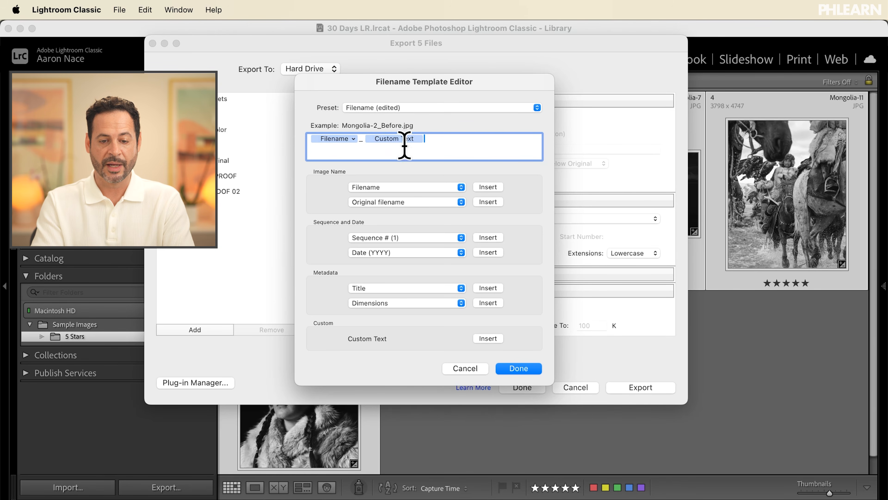
left_click(519, 369)
Set the custom text of the exported file names to Black&White
double_click(427, 235)
type("Black")
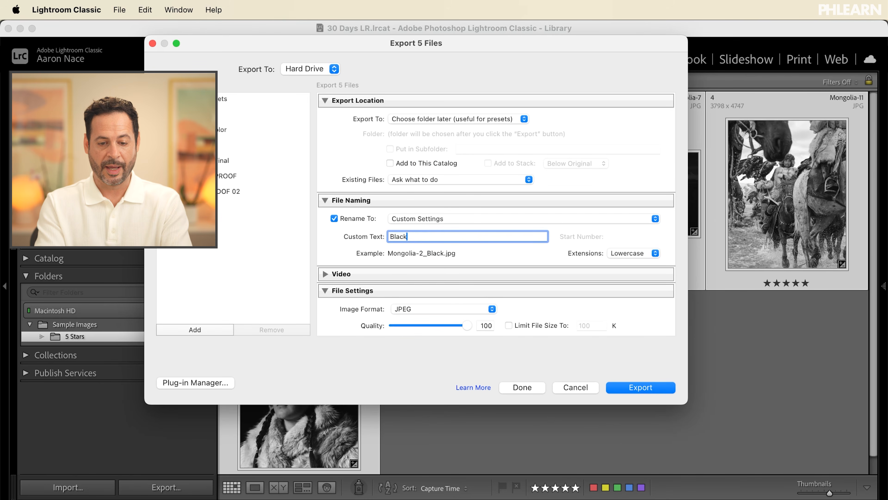
type("&White")
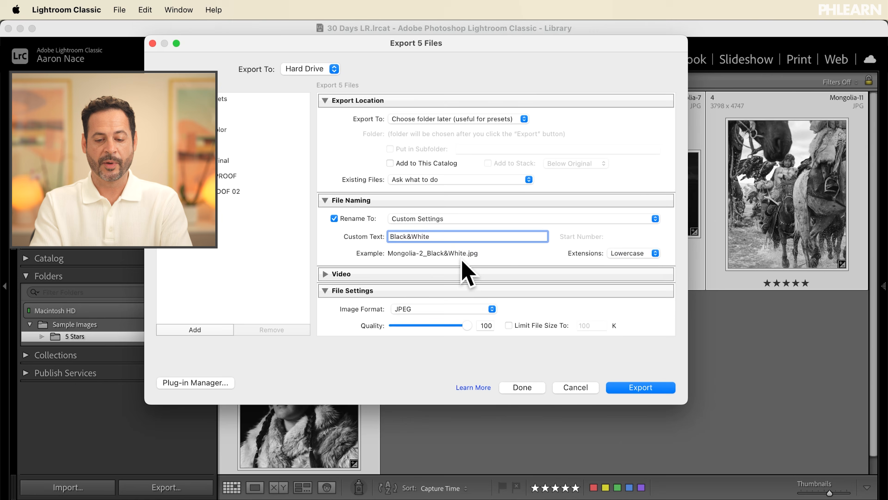
Set the export JPEG quality to 74 and resize the images to fit 2,000 pixels on the long edge
scroll(448, 279, "down", 3)
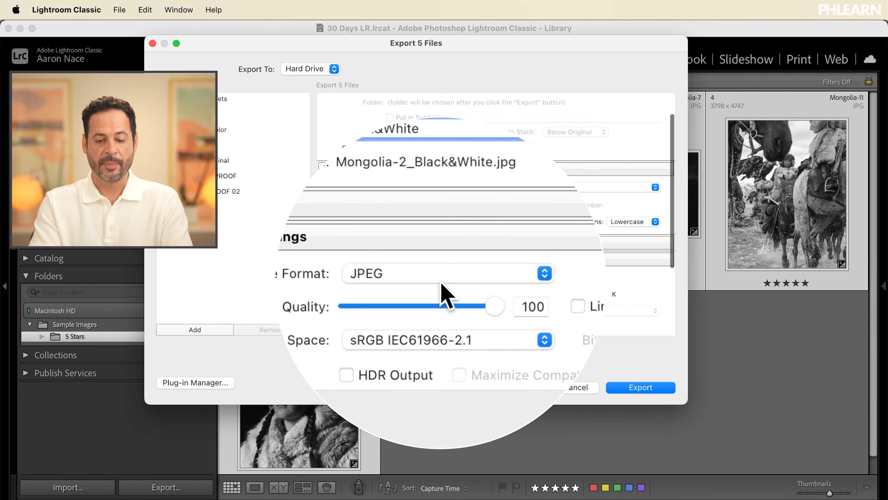
left_click_drag(448, 294, 449, 295)
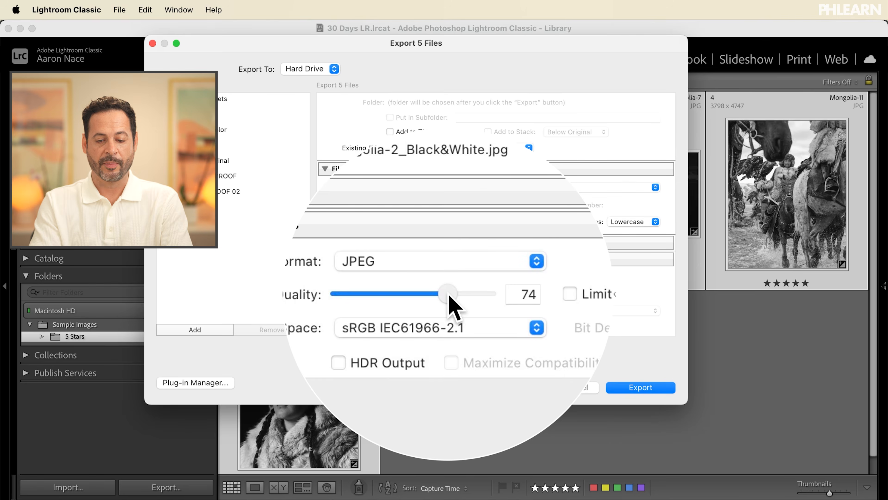
scroll(449, 295, "down", 5)
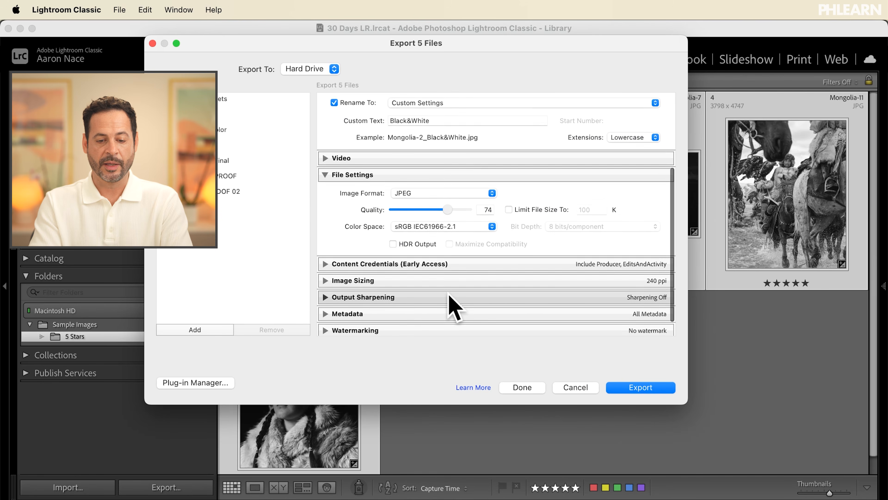
left_click(325, 281)
scroll(324, 287, "down", 3)
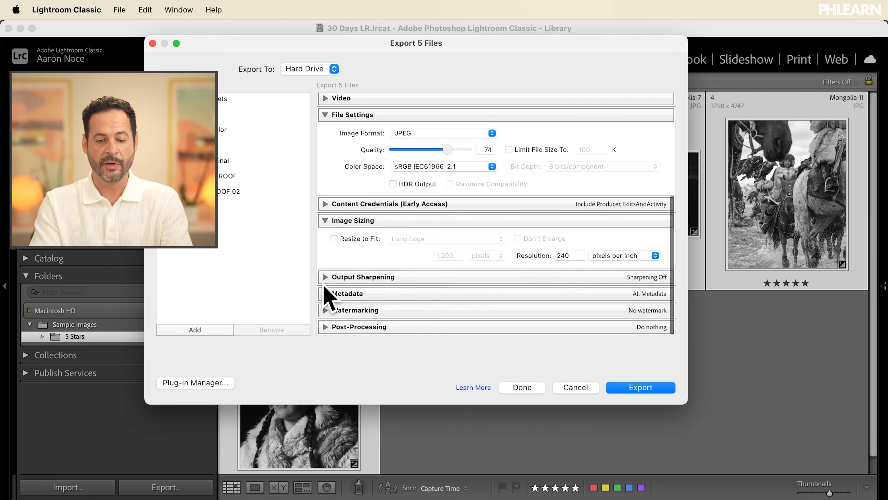
left_click(347, 239)
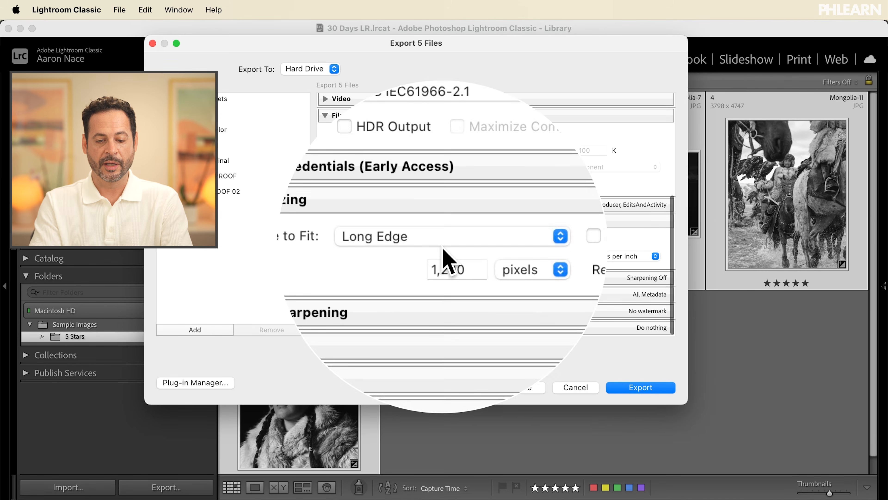
double_click(449, 255)
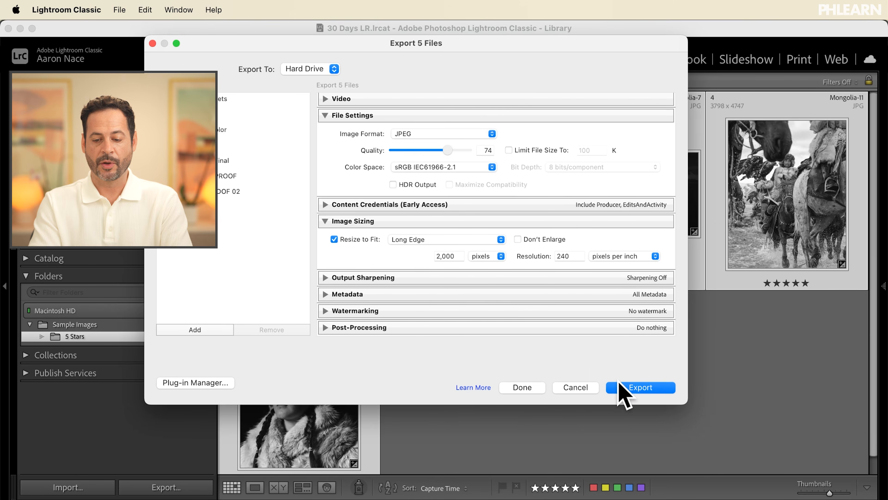
Start the export and choose the Sample Images folder inside Day 29 - LR vs PS as the parent for the destination
left_click(624, 386)
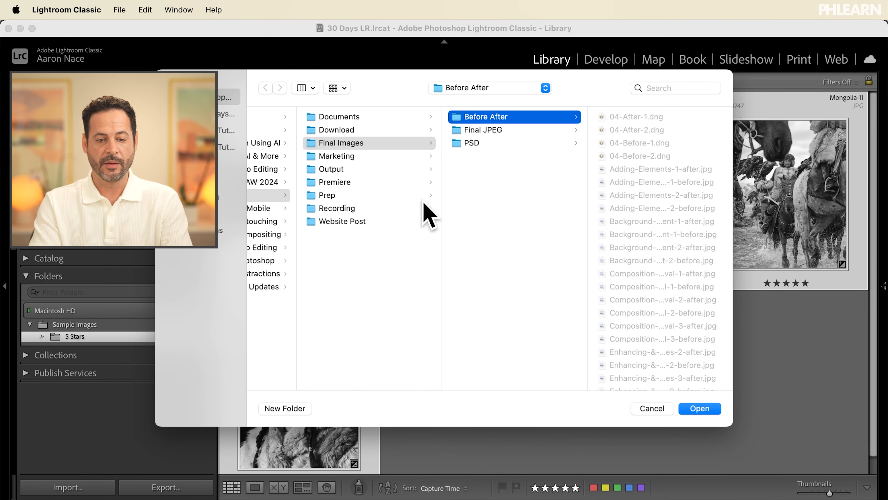
left_click(224, 115)
scroll(311, 208, "down", 10)
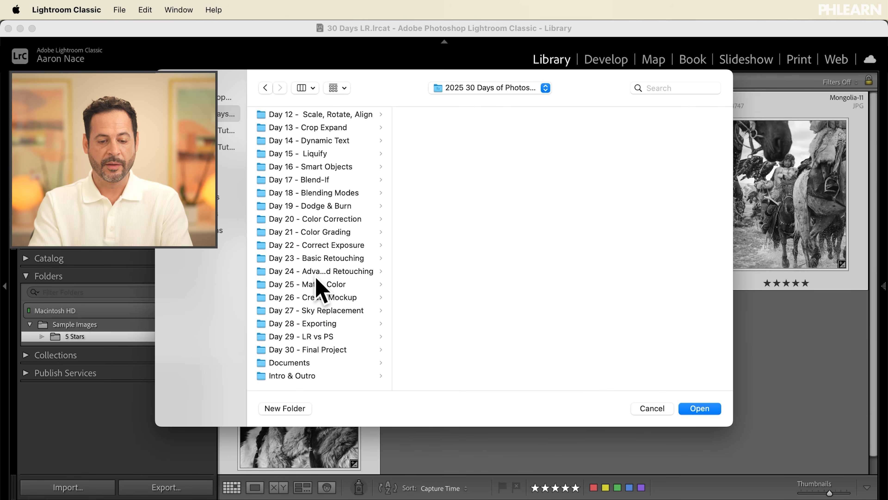
left_click(323, 338)
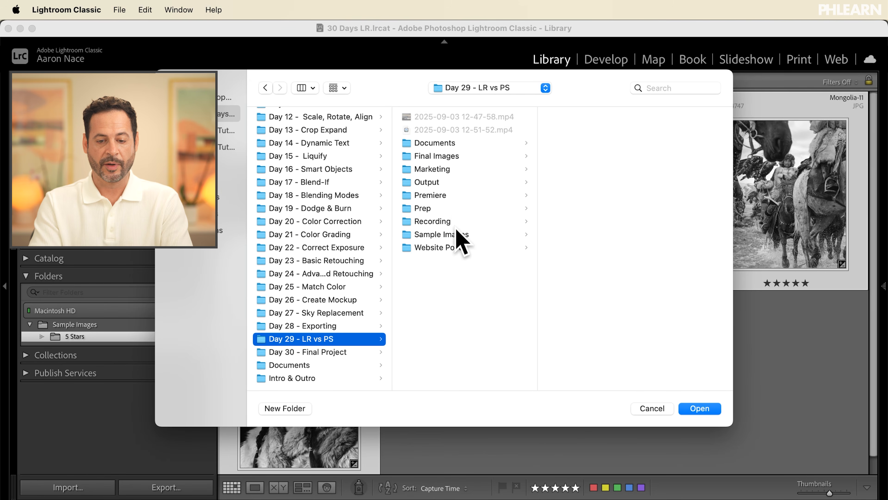
left_click(457, 234)
Create an Export folder in Sample Images with a Black & White subfolder, and export the photos into that subfolder
key("super+shift+n")
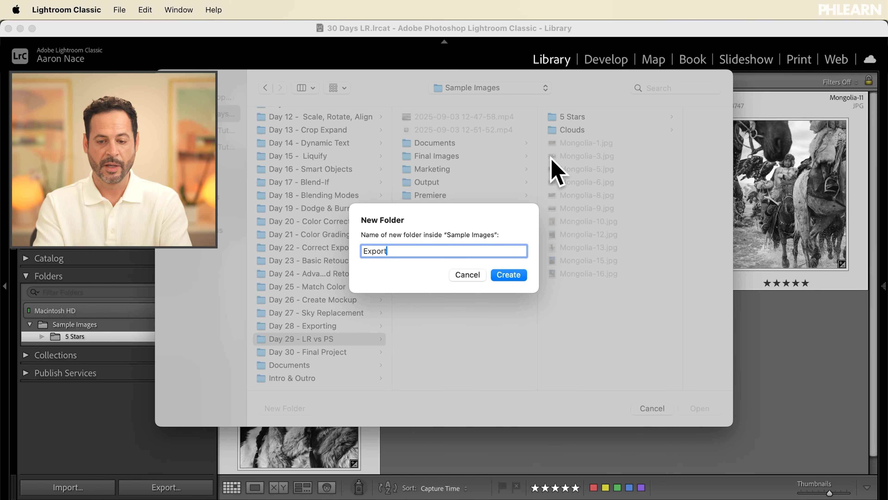
key("Return")
key("super+shift+n")
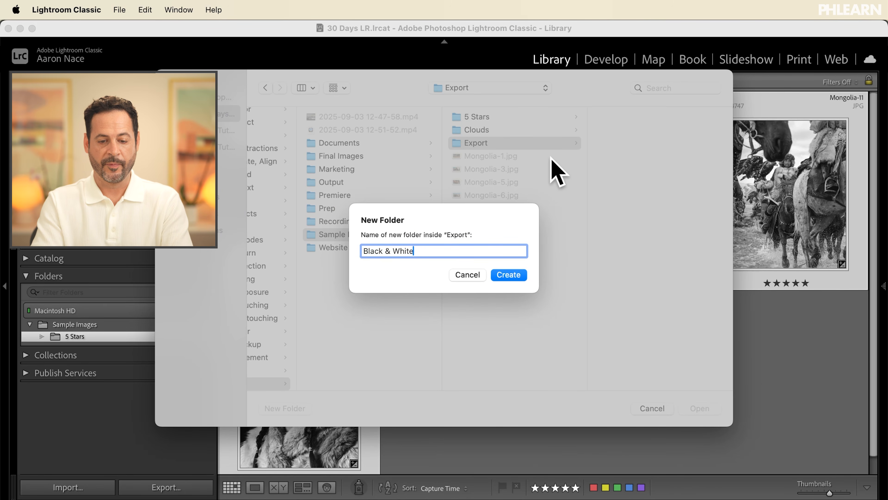
type("Black & White")
left_click(506, 276)
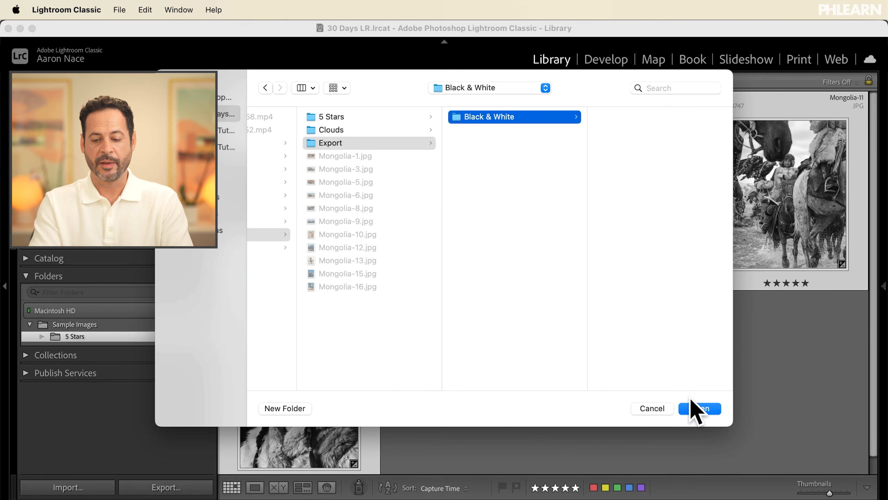
left_click(697, 408)
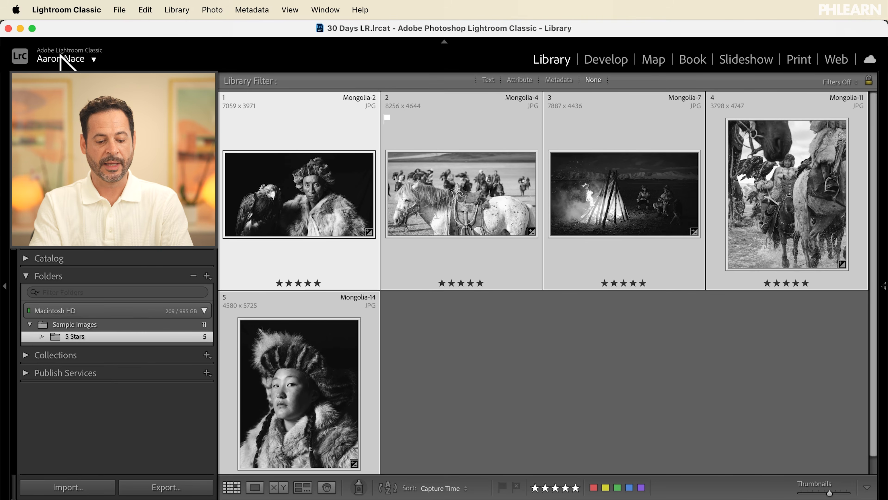
Switch to Finder and open the Black & White folder inside the Export folder of Sample Images
key("super+Tab")
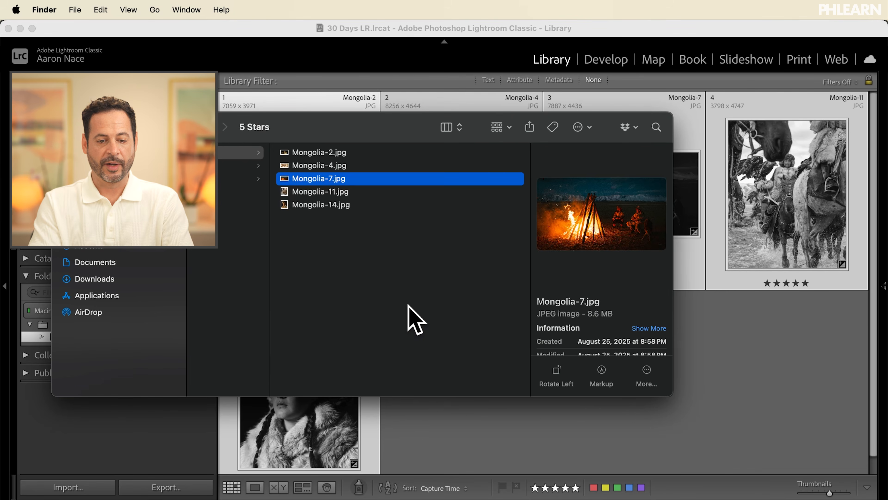
scroll(408, 308, "left", 5)
scroll(416, 318, "left", 5)
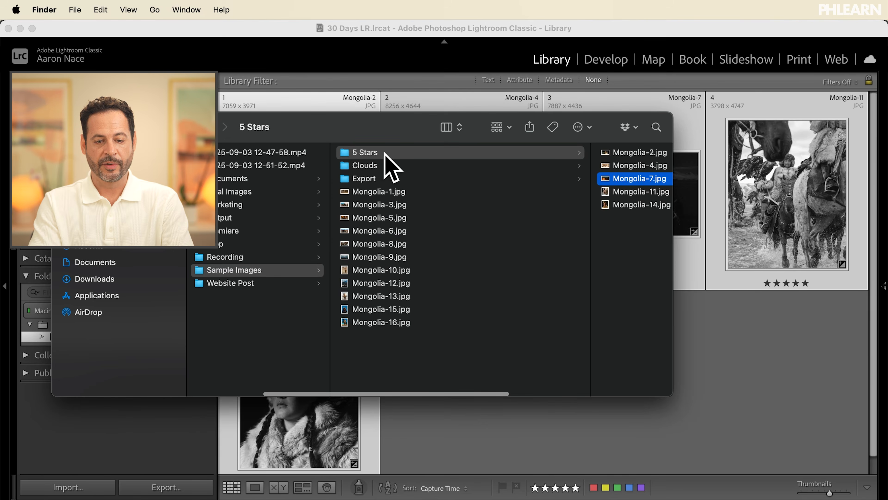
left_click(385, 153)
scroll(462, 175, "left", 3)
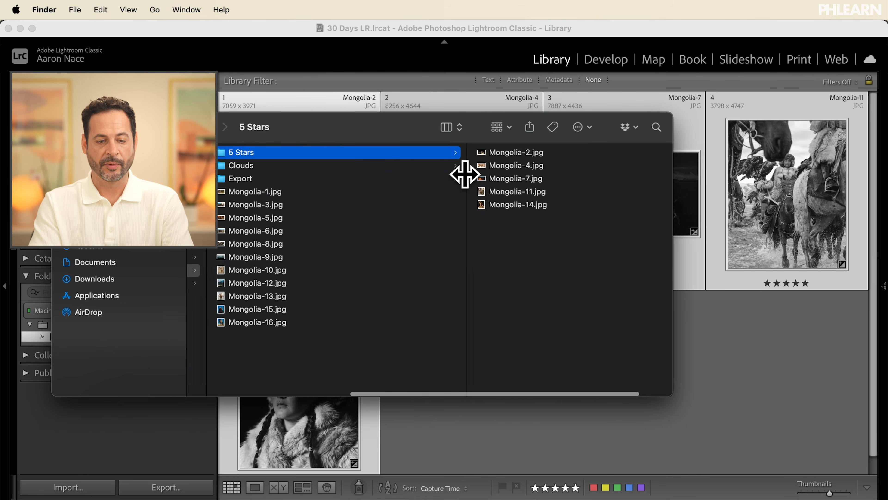
left_click(243, 179)
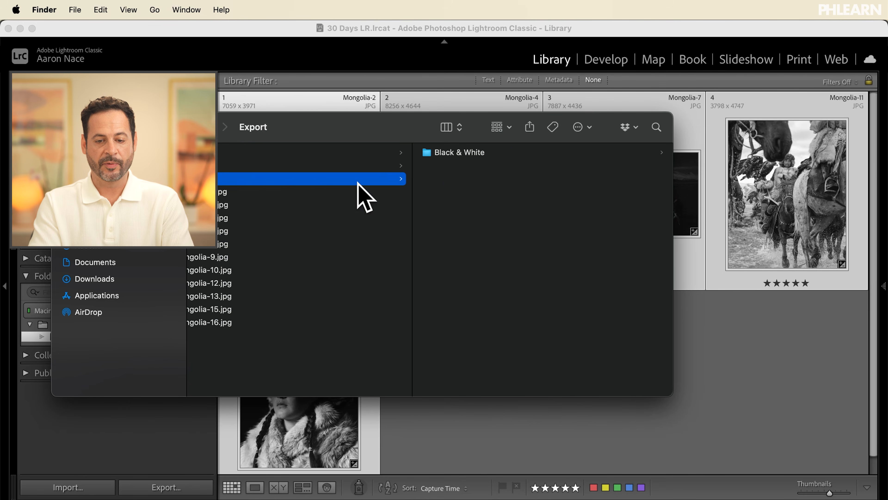
left_click(456, 152)
Preview the exported black-and-white JPEGs one after another, from Mongolia-2 to Mongolia-14
left_click(481, 151)
key("space")
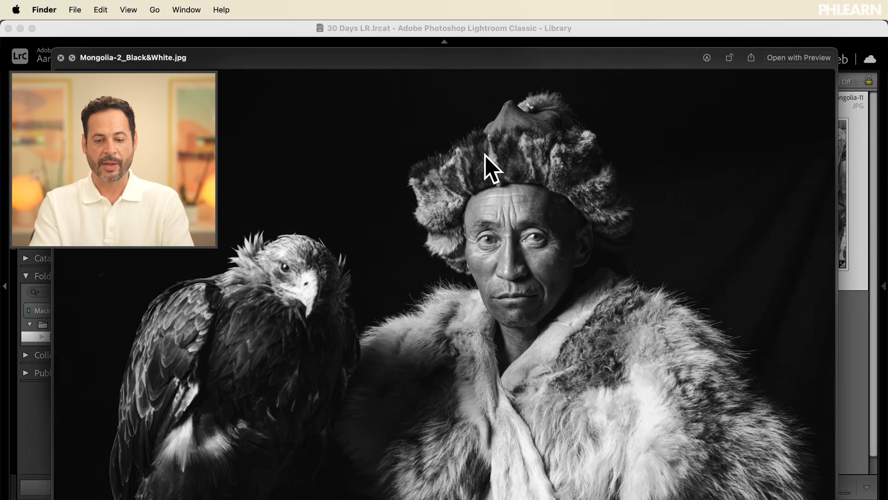
key("Down")
key("Down")
key("Down")
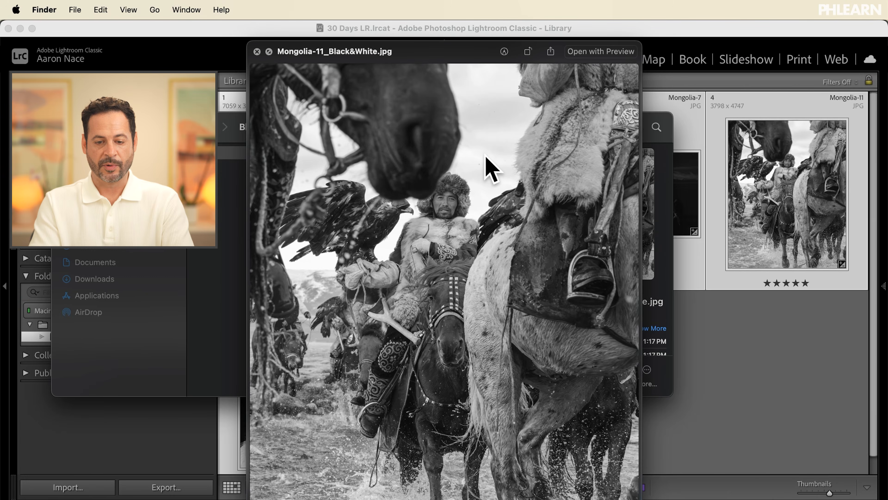
key("Down")
key("space")
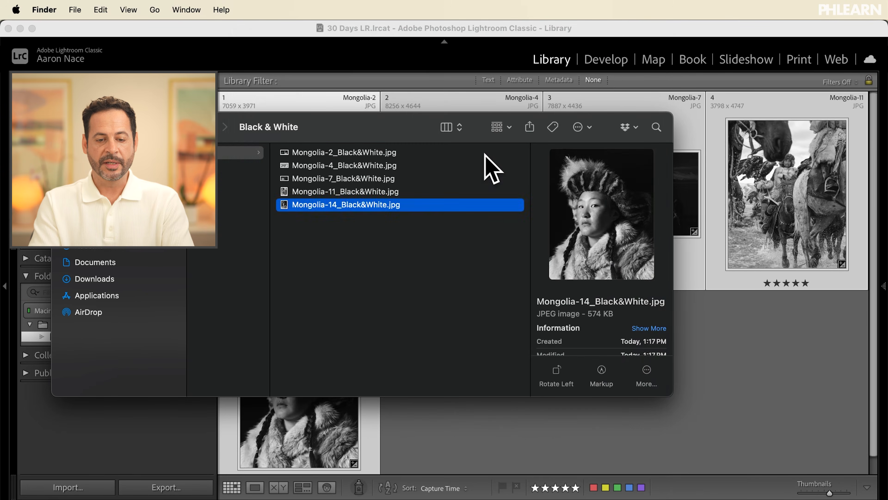
Go back up to the subfolders of Sample Images in Finder and return to Lightroom Classic
key("Left")
key("Left")
key("Left")
key("Right")
key("Down")
key("Down")
key("Down")
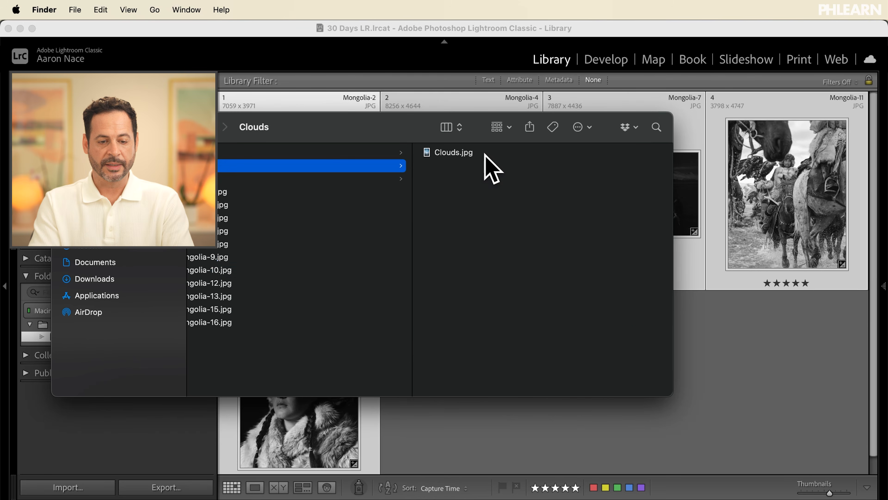
left_click(482, 37)
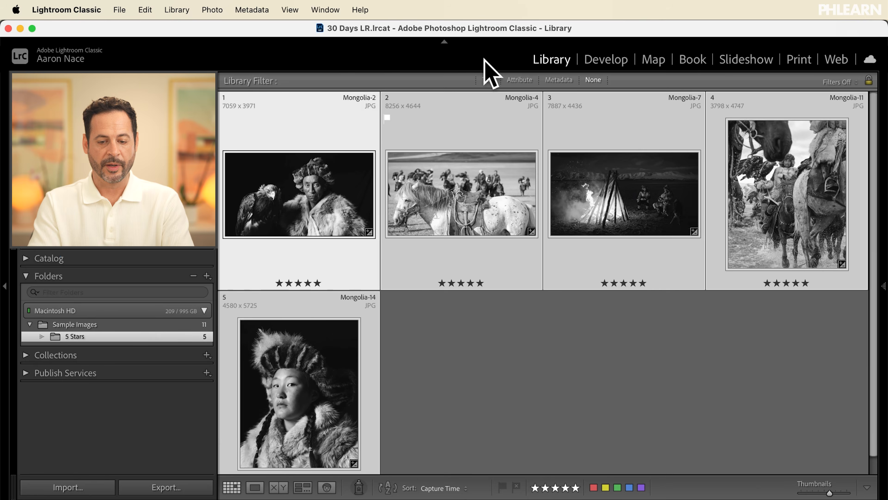
Deselect the five-star photos and display the Sample Images folder with smaller thumbnails, five per row
left_click(485, 356)
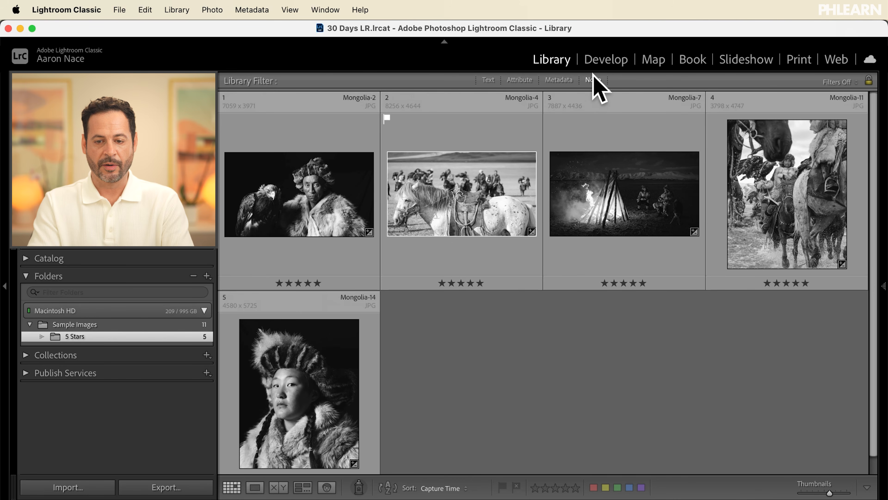
left_click(119, 324)
scroll(407, 297, "down", 5)
key("minus")
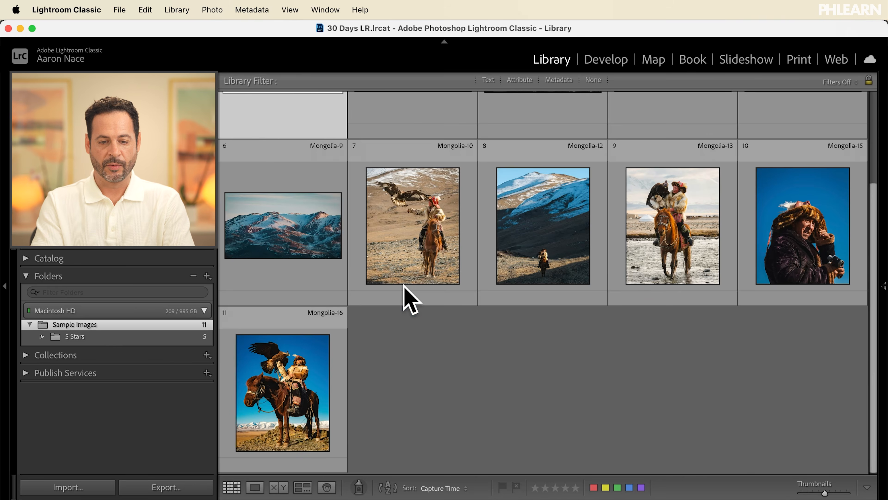
scroll(407, 298, "up", 5)
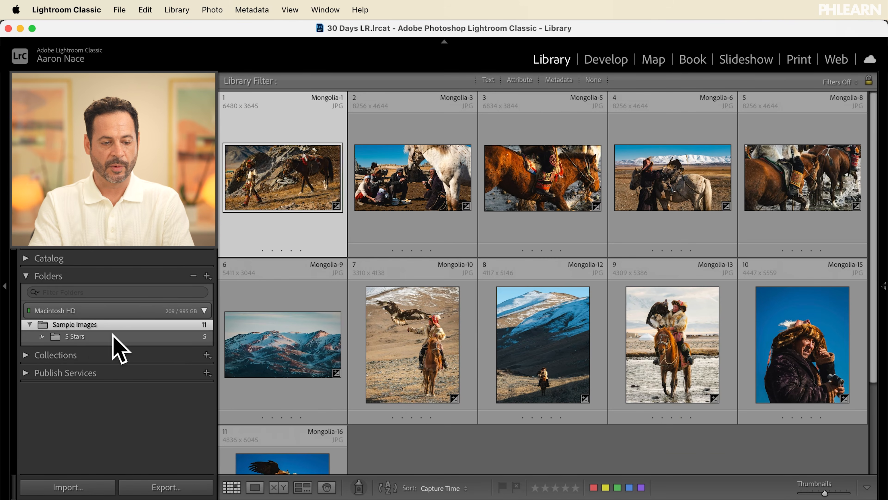
Create a folder named 4 Stars and Below inside Sample Images and move all of the remaining photos into it
right_click(81, 324)
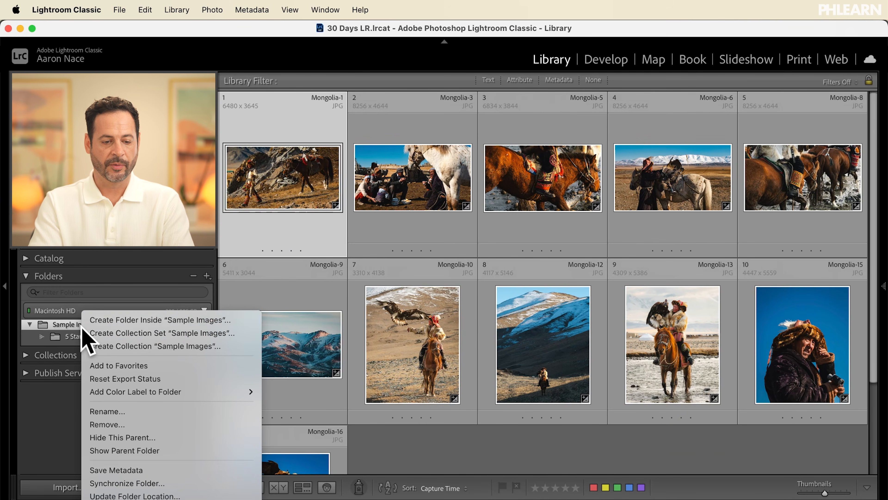
left_click(144, 320)
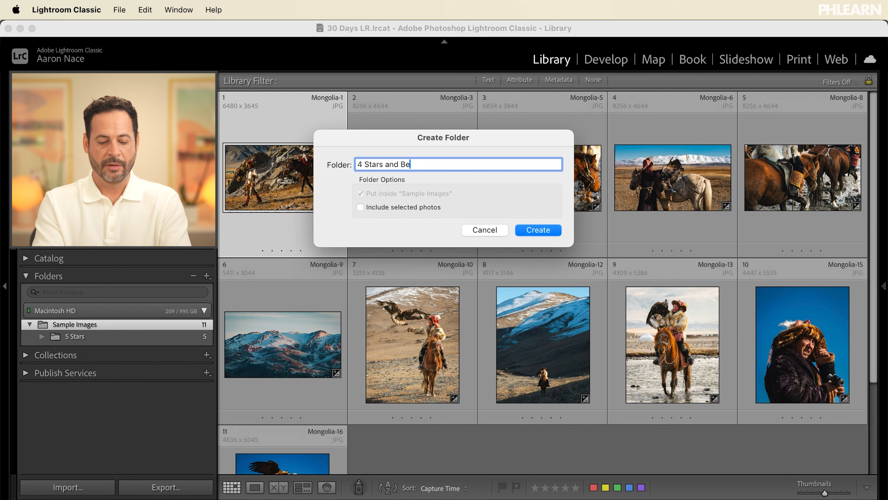
left_click(533, 230)
left_click_drag(398, 341, 110, 338)
Check the contents of the 4 Stars and Below, 5 Stars and Export folders in Finder, then return to Lightroom Classic
key("super+Tab")
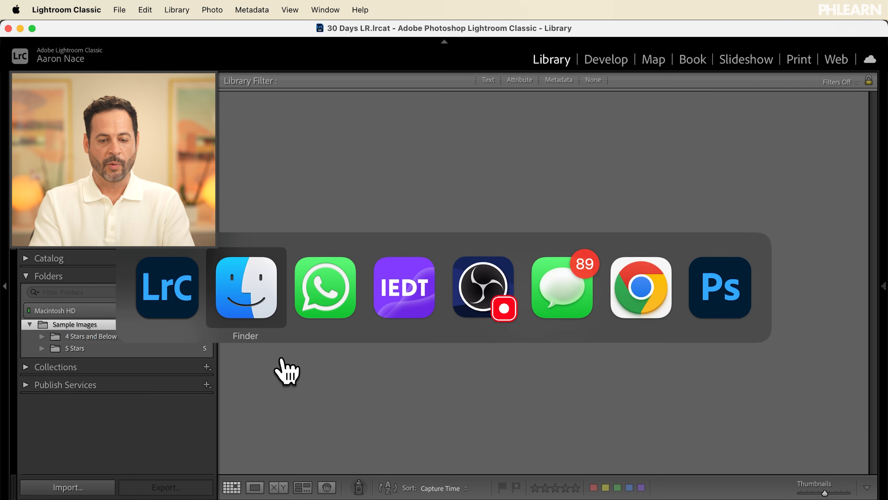
left_click(255, 280)
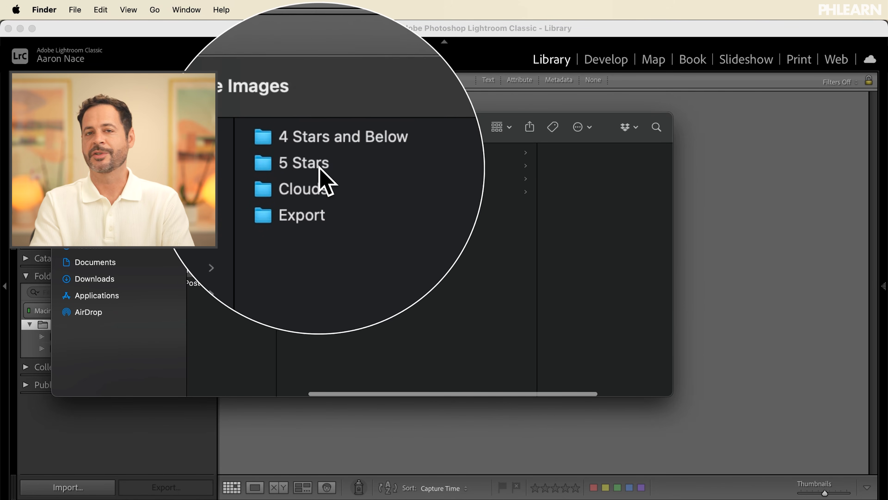
left_click(327, 153)
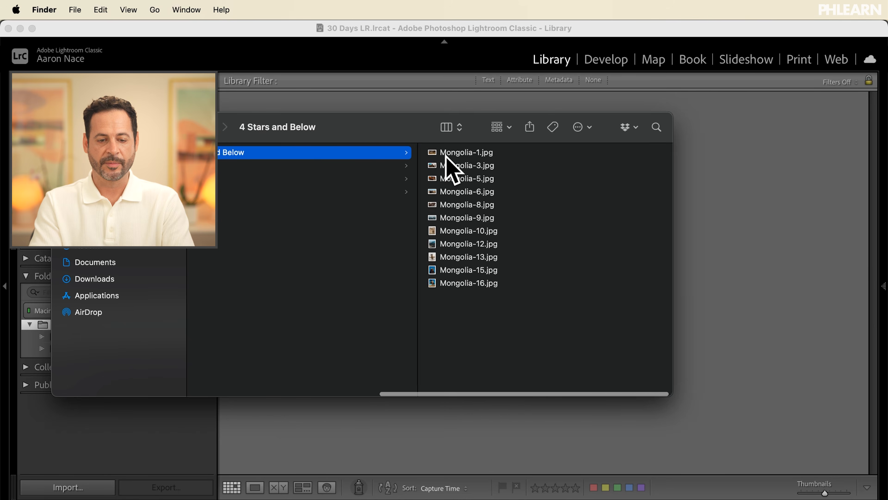
left_click(336, 165)
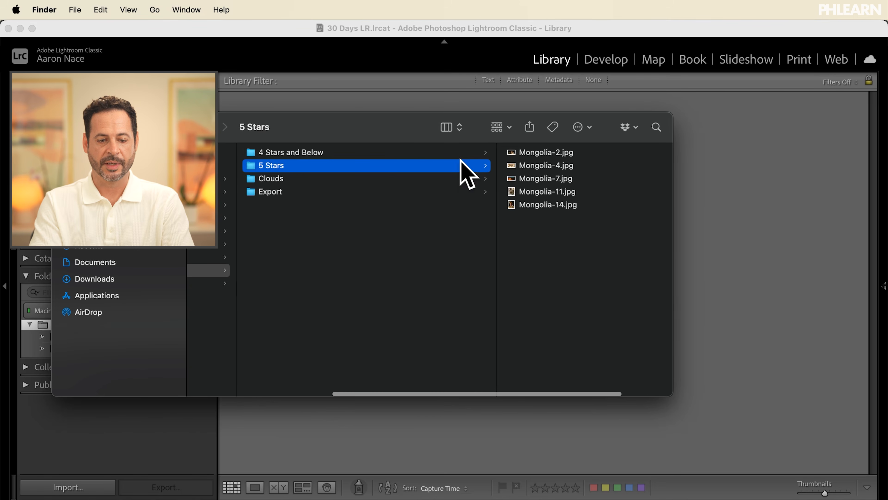
left_click(290, 192)
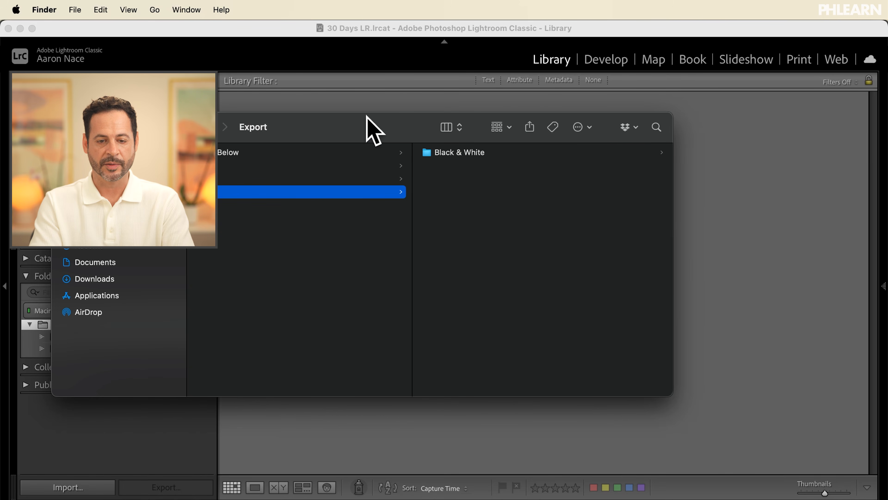
left_click(416, 35)
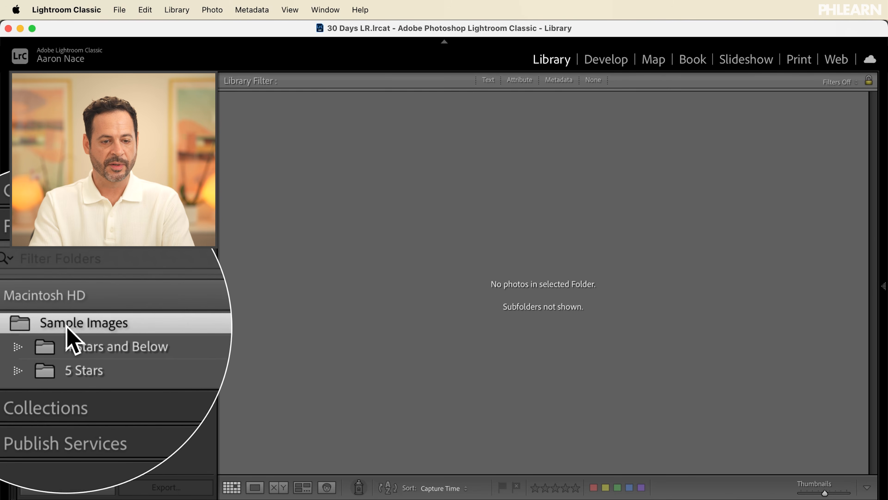
Show the photos from all subfolders when the Sample Images folder is displayed
left_click(215, 10)
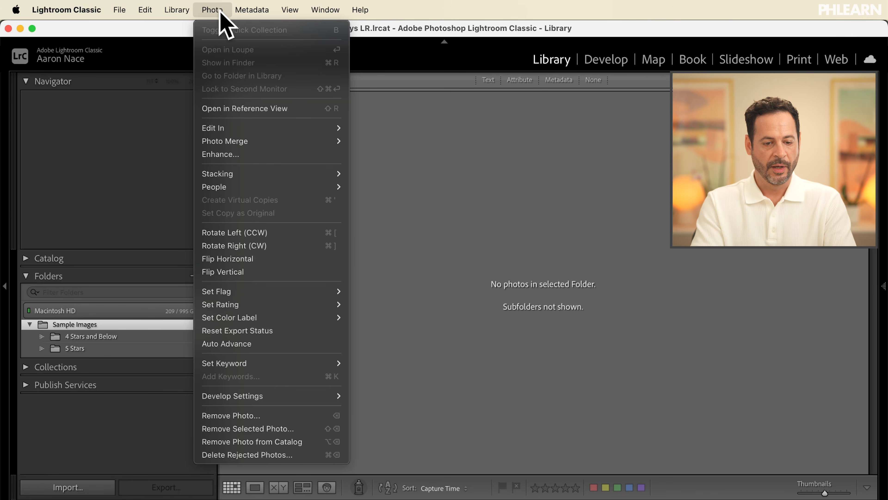
mouse_move(187, 13)
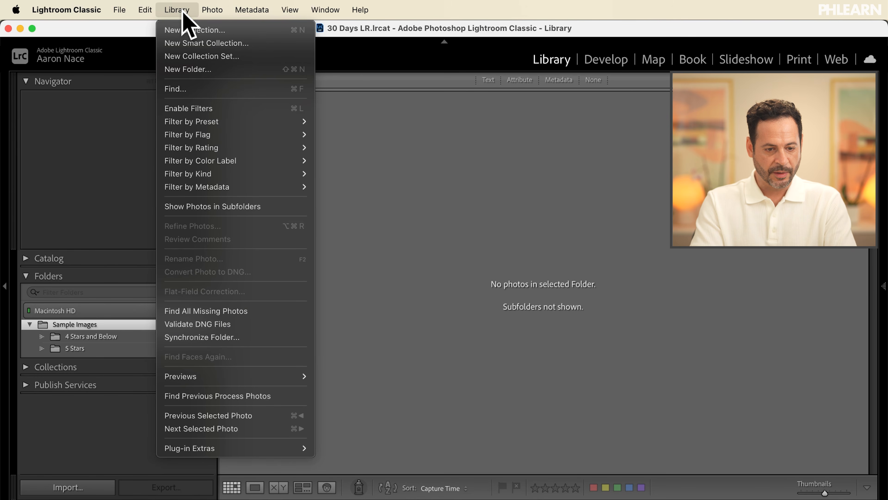
left_click(210, 210)
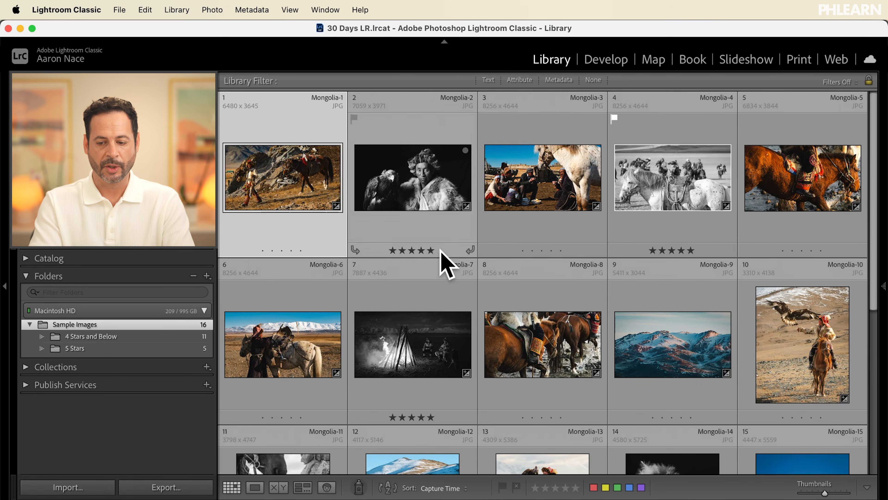
Open the Mongolia-16 photo for editing in Adobe Photoshop 2025, using the Edit Original option
scroll(446, 264, "down", 5)
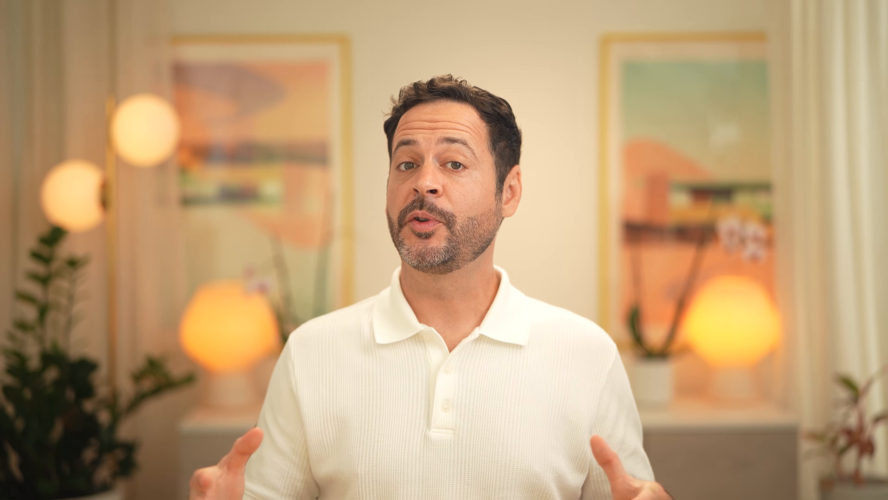
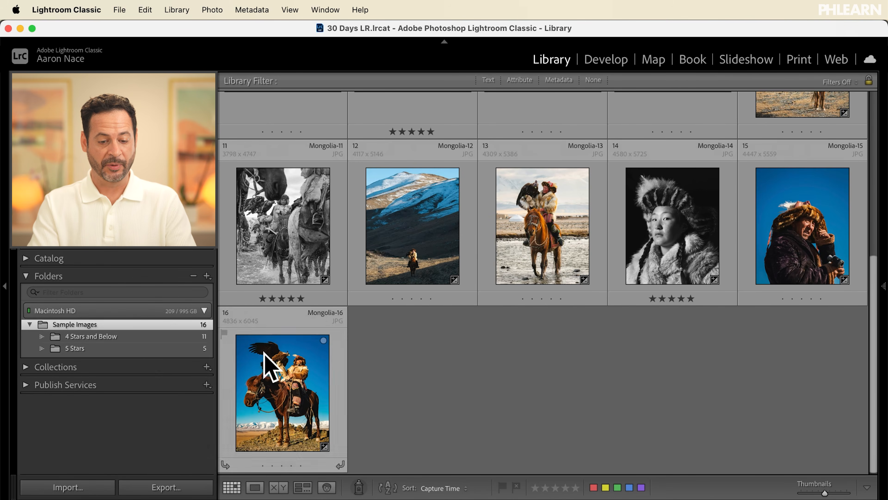
right_click(300, 379)
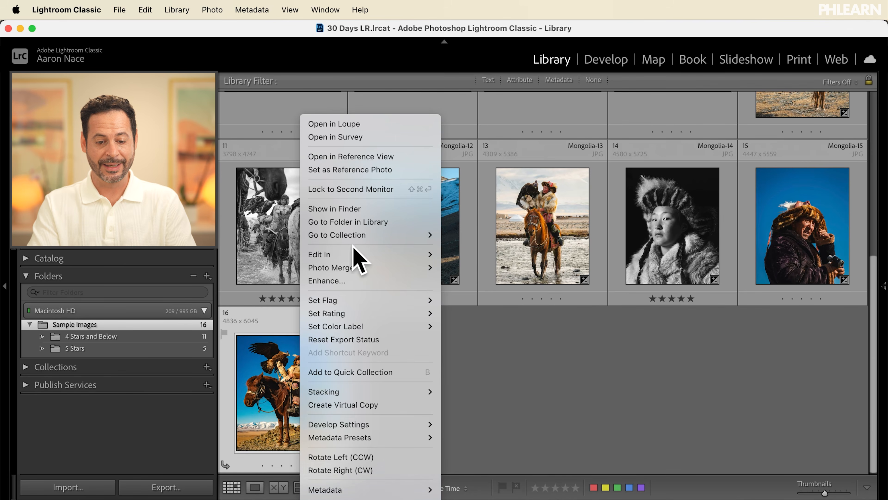
mouse_move(355, 255)
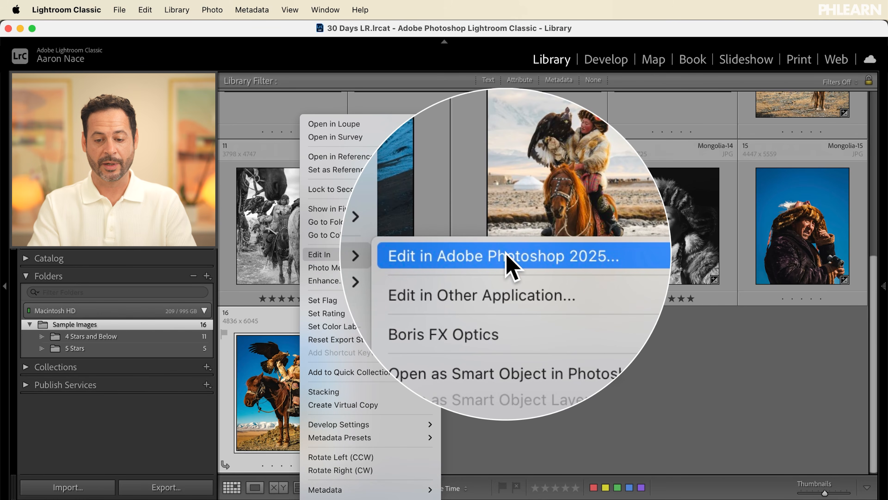
left_click(511, 263)
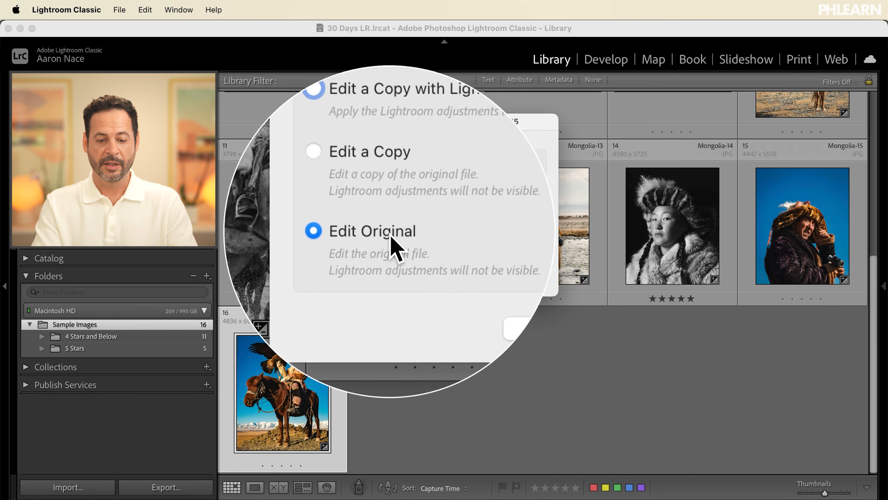
left_click(534, 280)
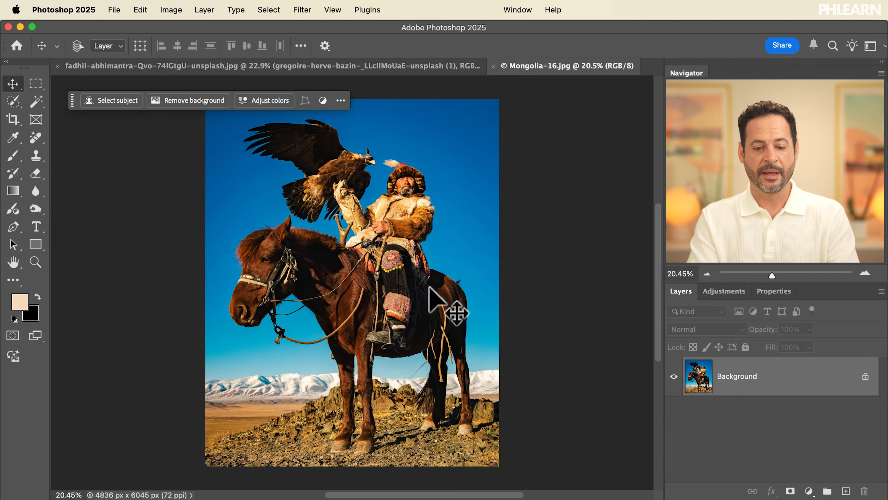
Switch to Finder and place Clouds.jpg from the Clouds folder as a new layer in the Mongolia-16 document in Photoshop
key("super+Tab")
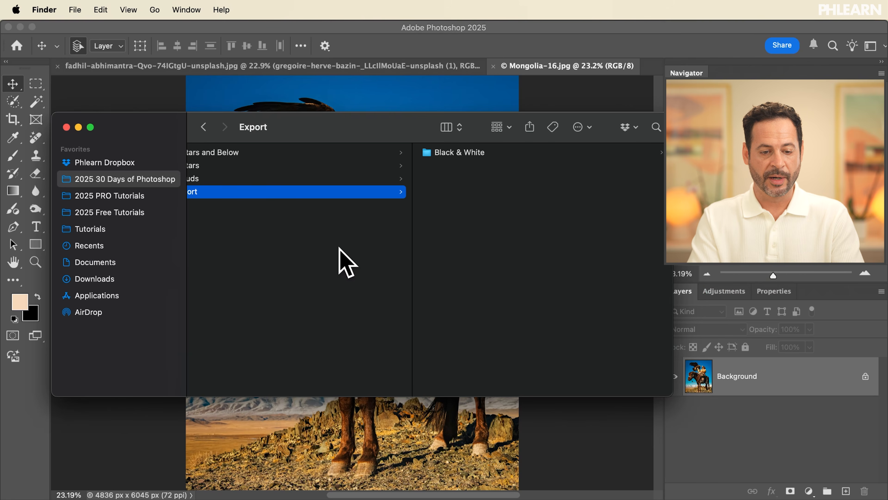
scroll(339, 263, "left", 3)
left_click(271, 180)
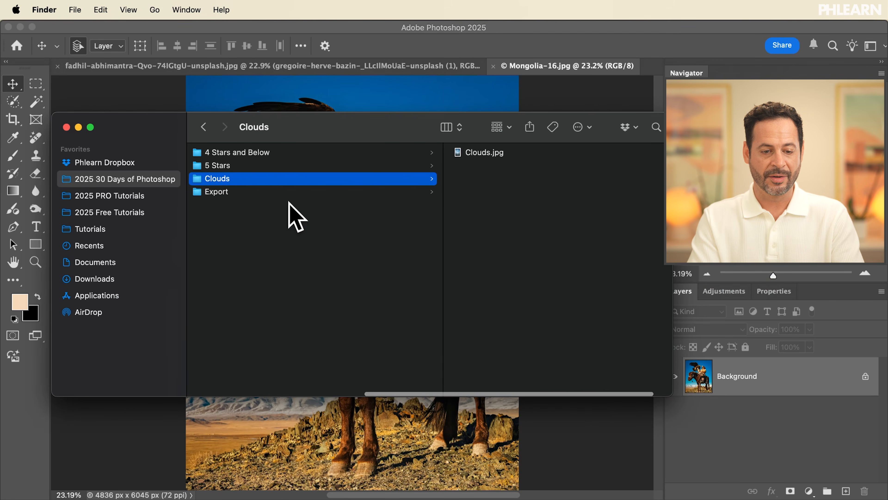
left_click(525, 153)
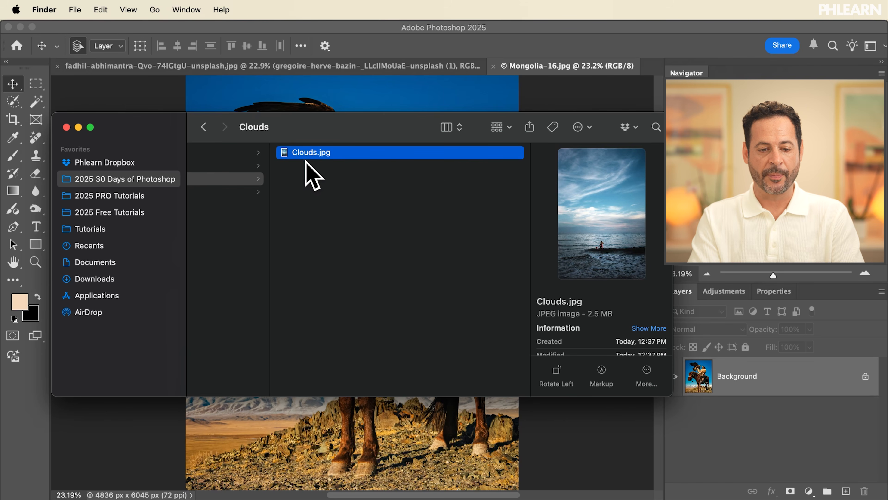
left_click_drag(381, 117, 382, 113)
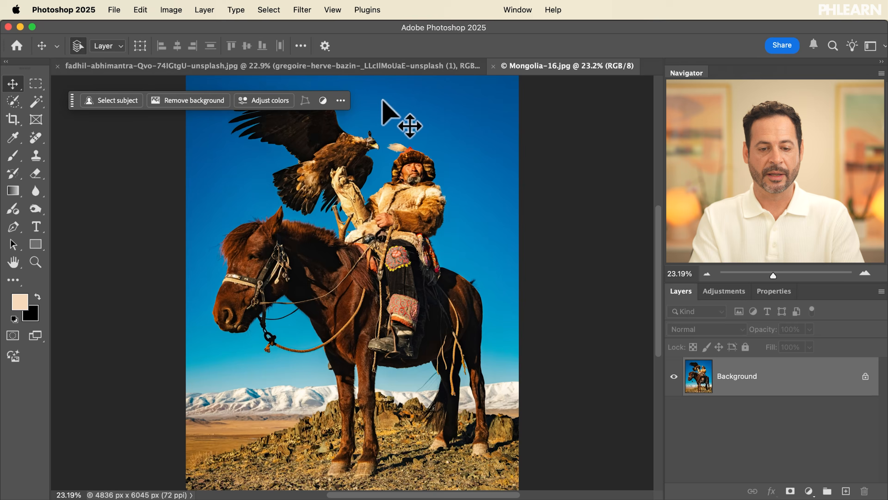
key("Return")
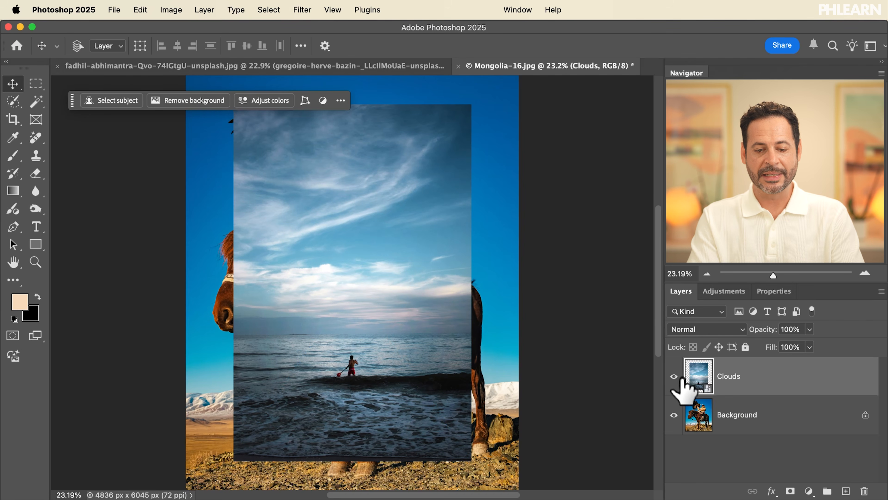
Hide the Clouds layer and select the sky on the Background layer
left_click(674, 376)
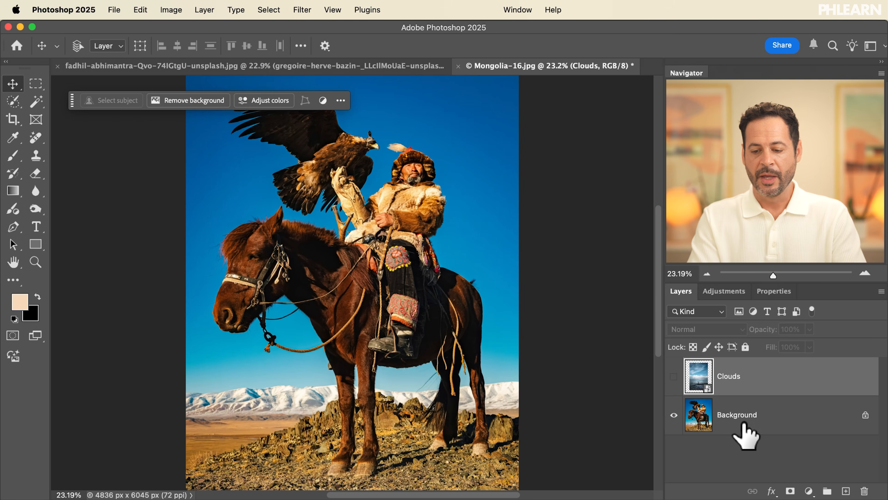
left_click(744, 425)
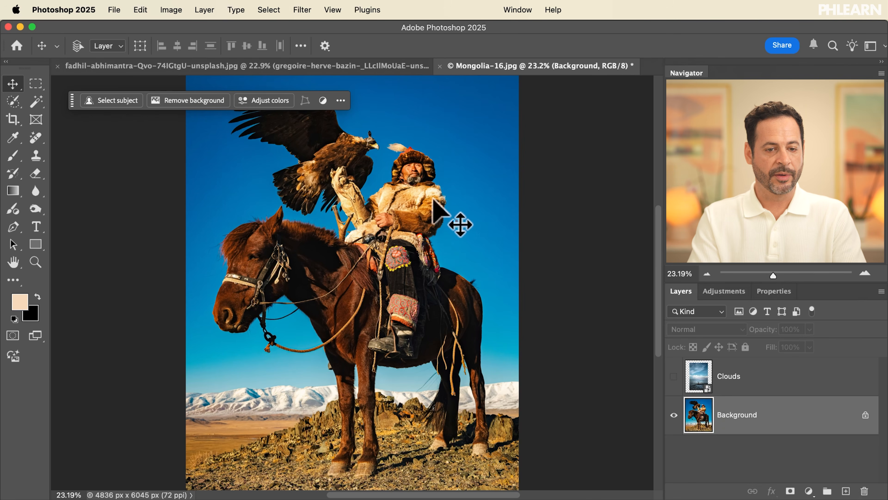
left_click(269, 8)
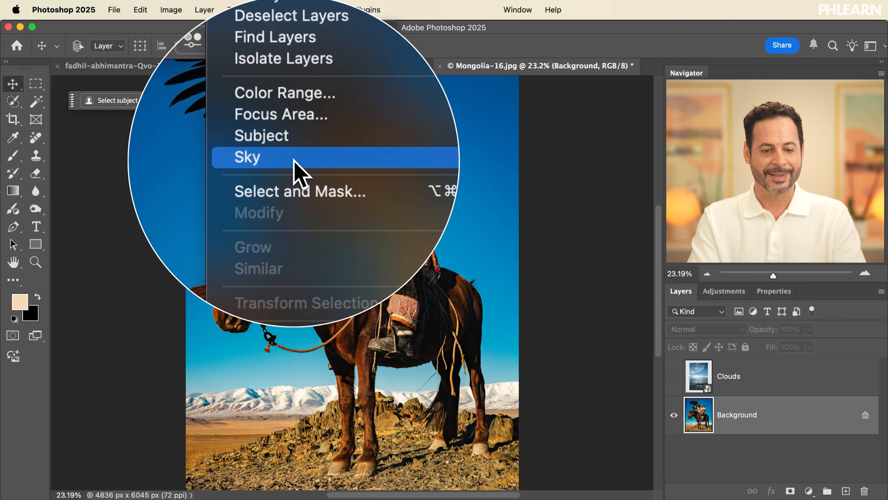
left_click(293, 160)
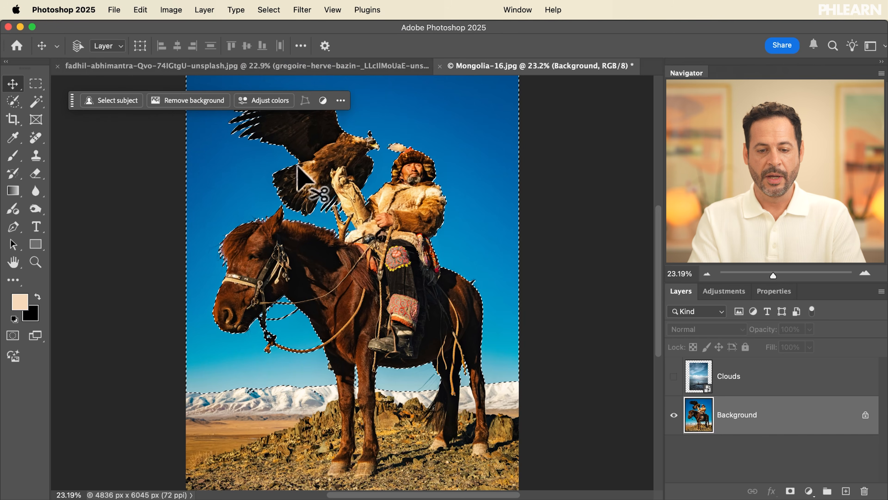
Show the Clouds layer again and mask it with the sky selection
left_click(673, 376)
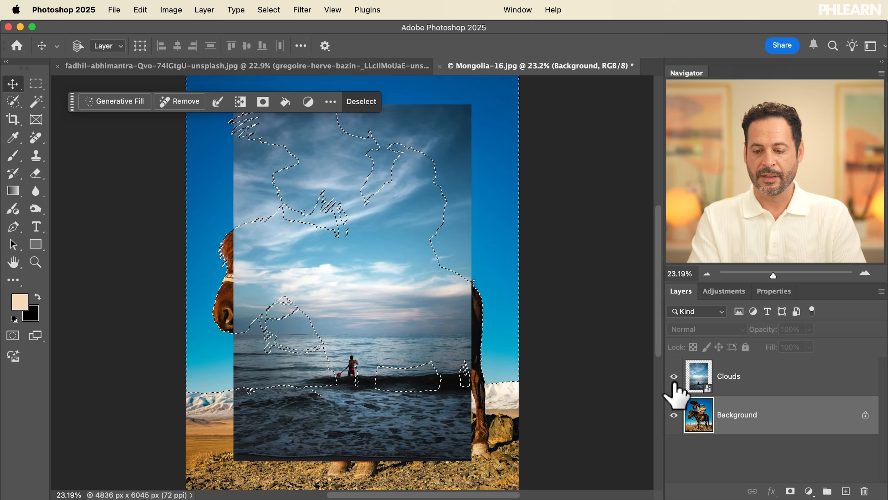
left_click(744, 383)
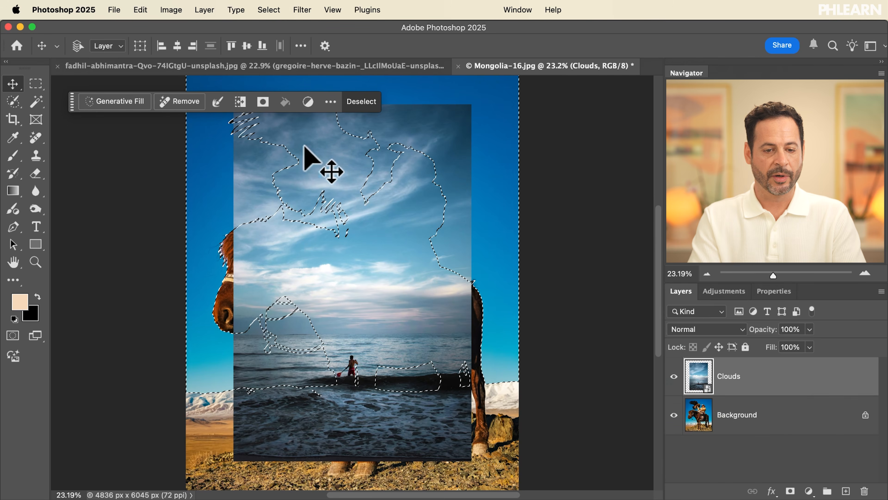
left_click(263, 102)
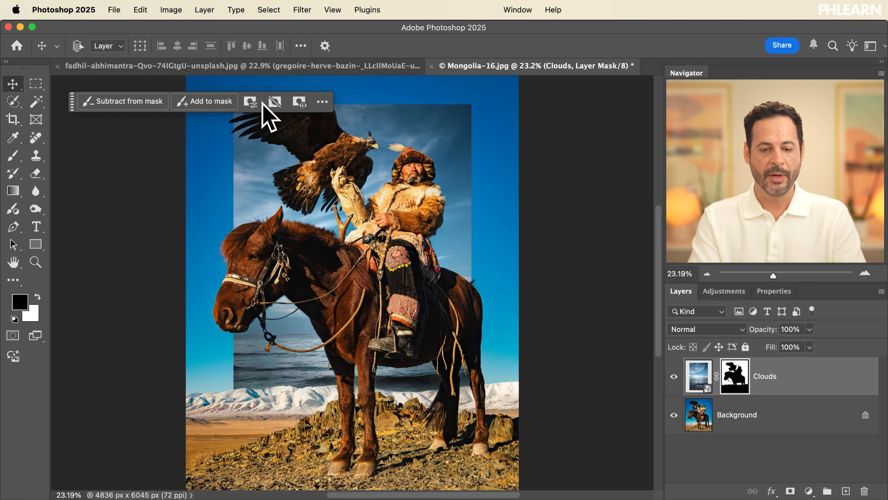
Unlink the Clouds layer from its mask and enlarge the clouds image to 172%, positioned to cover the whole sky
scroll(436, 196, "left", 3)
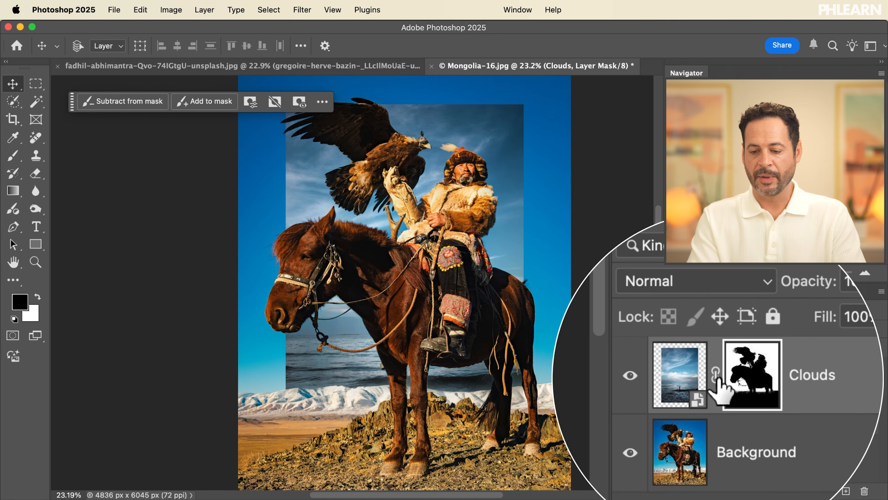
left_click(698, 376)
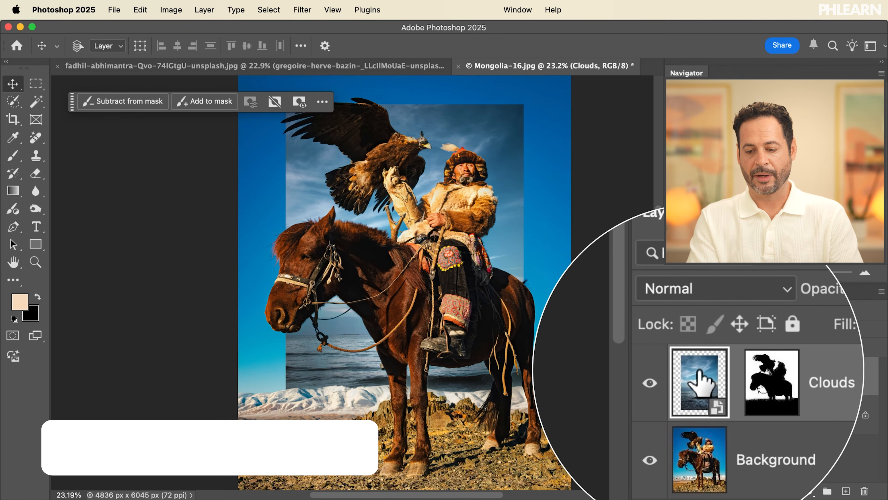
key("super+t")
left_click_drag(307, 46, 355, 56)
left_click_drag(417, 138, 418, 173)
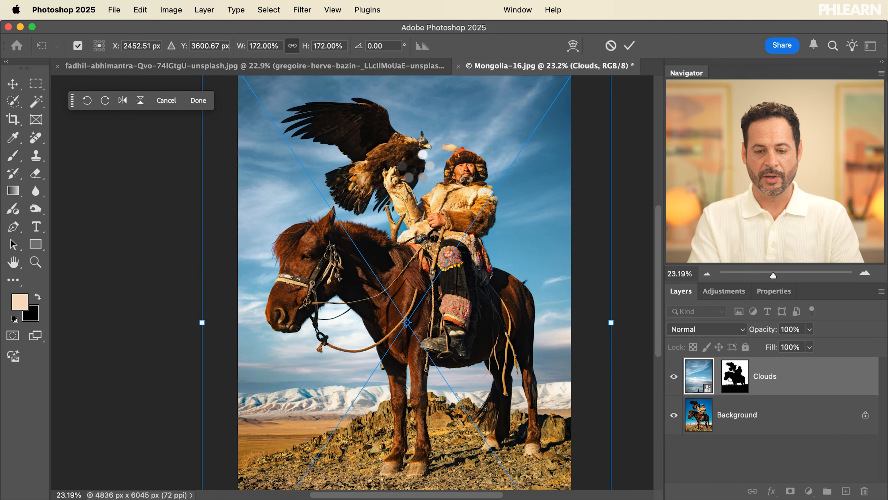
key("Return")
Set the Clouds layer's blend mode to Screen and apply Levels to it with black input 103 and midtones 0.49
left_click(705, 331)
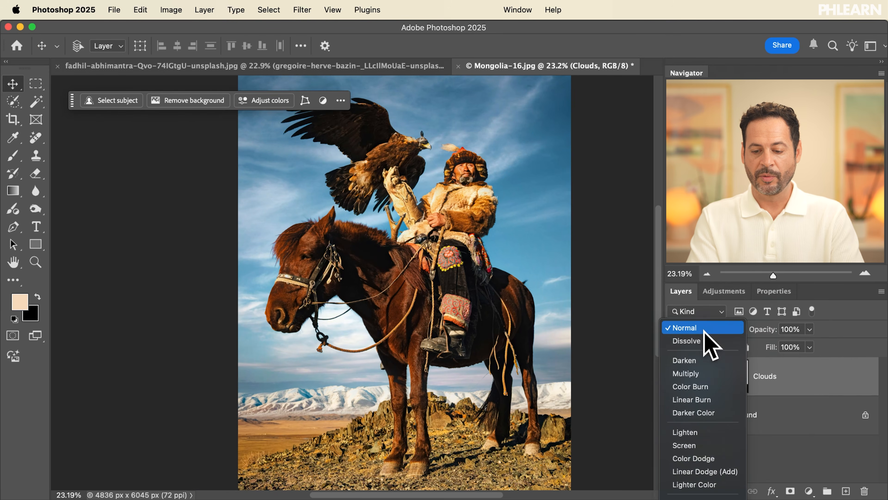
left_click(704, 451)
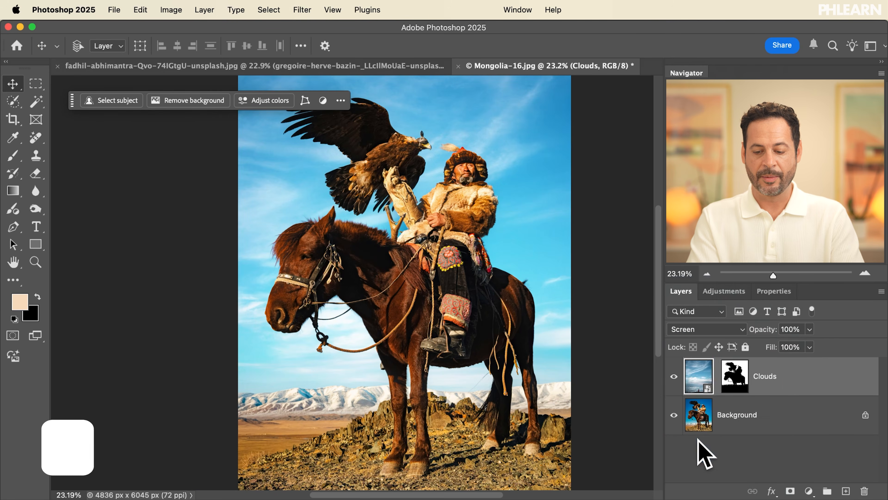
key("ctrl+l")
left_click_drag(517, 129, 269, 128)
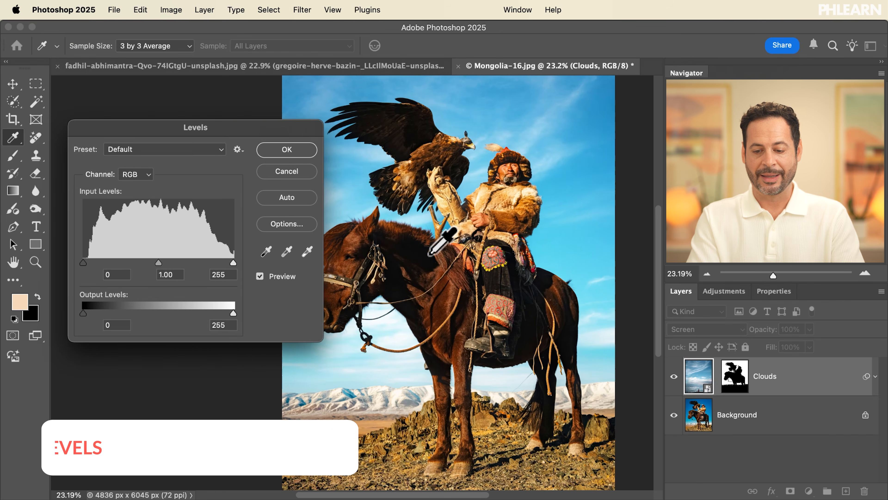
left_click_drag(83, 262, 204, 262)
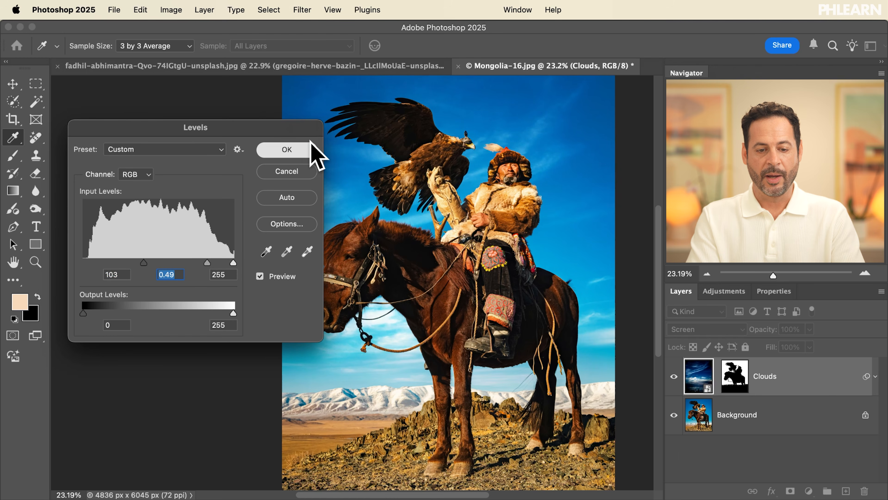
left_click(308, 149)
left_click(674, 377)
left_click(675, 377)
left_click(674, 377)
left_click(674, 376)
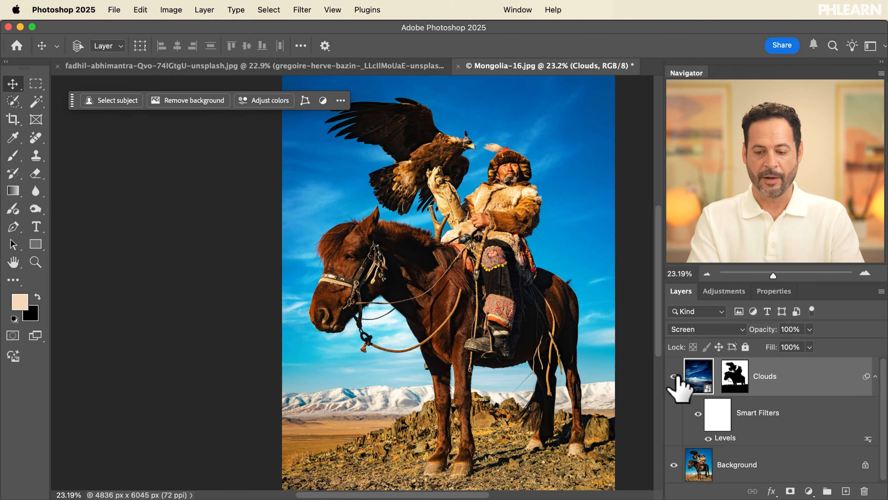
Lower the white output level of the Clouds layer's Levels filter to 217 and compare the image with and without the clouds
double_click(725, 438)
left_click_drag(233, 312, 223, 312)
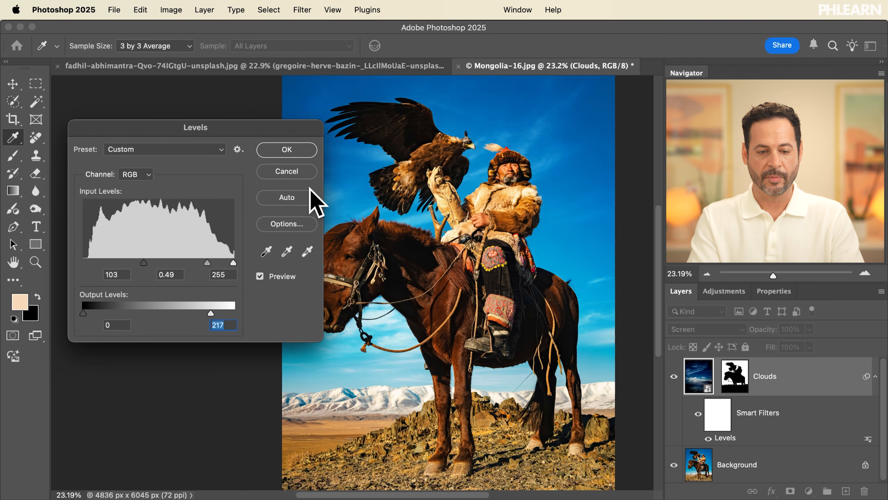
left_click(298, 151)
scroll(327, 179, "right", 3)
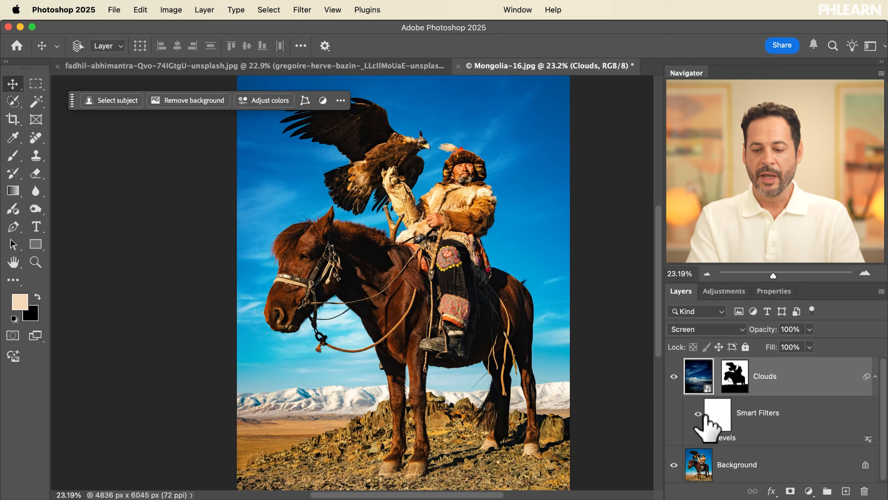
left_click(673, 376)
left_click(674, 376)
left_click(674, 377)
left_click(674, 376)
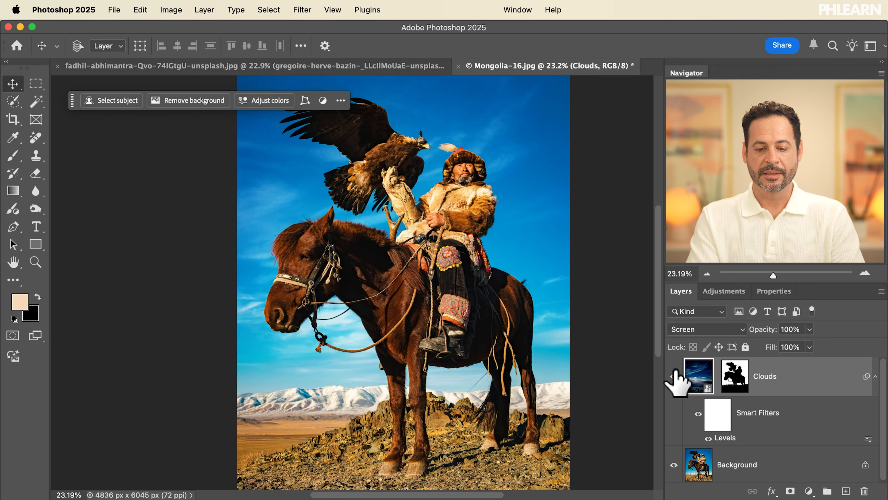
scroll(483, 338, "up", 2)
scroll(482, 337, "right", 1)
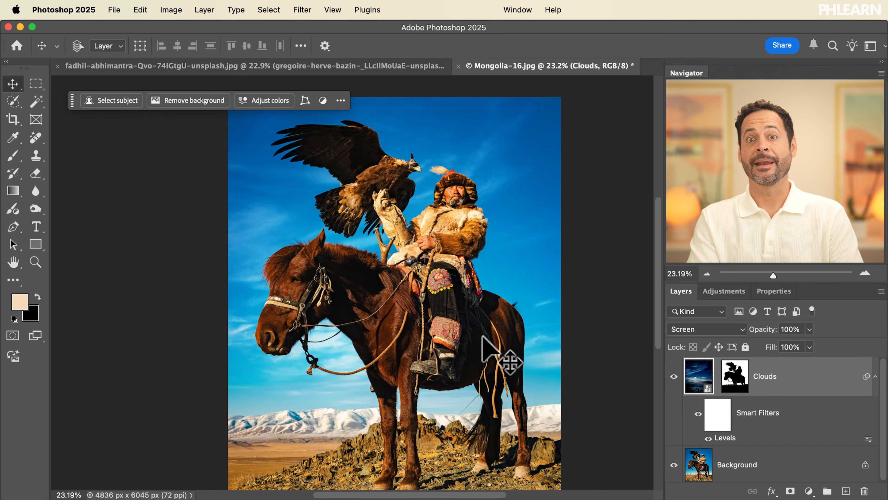
scroll(483, 337, "down", 1)
scroll(483, 338, "left", 1)
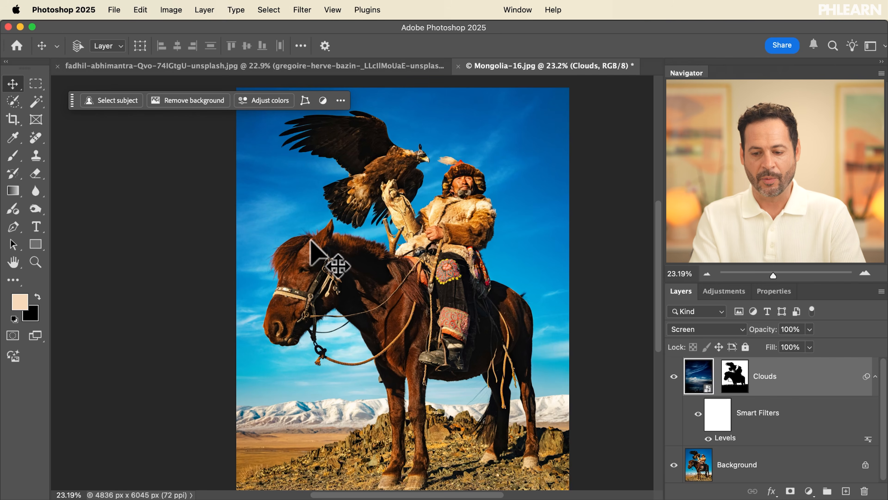
scroll(310, 242, "right", 3)
scroll(311, 241, "down", 1)
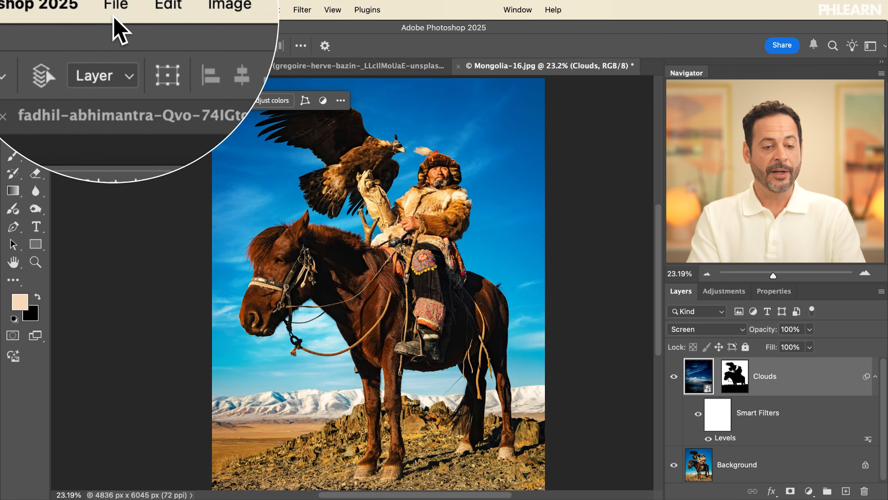
Save the composite in Photoshop format as Mongolia-16.psd in the 4 Stars and Below folder and close both open documents
left_click(114, 11)
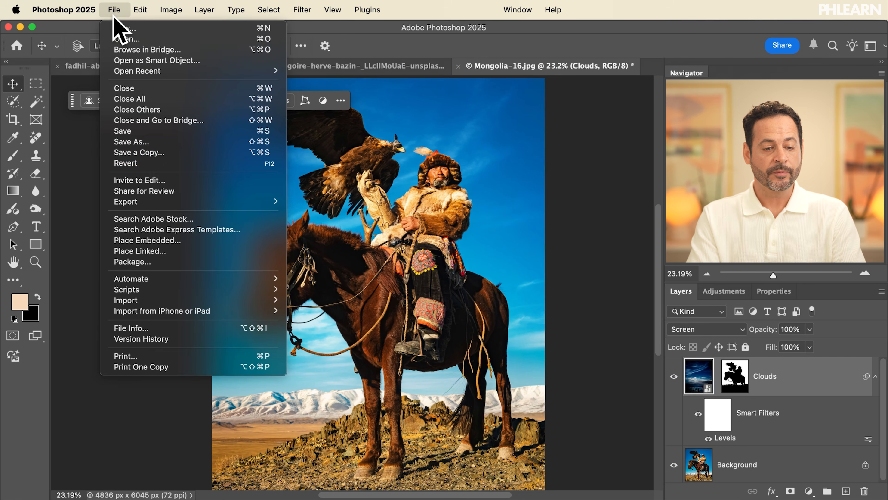
left_click(147, 143)
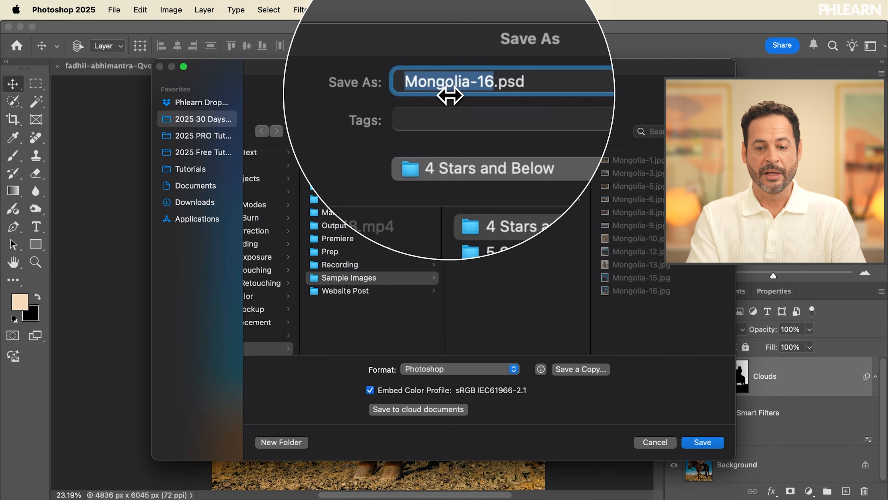
left_click(699, 444)
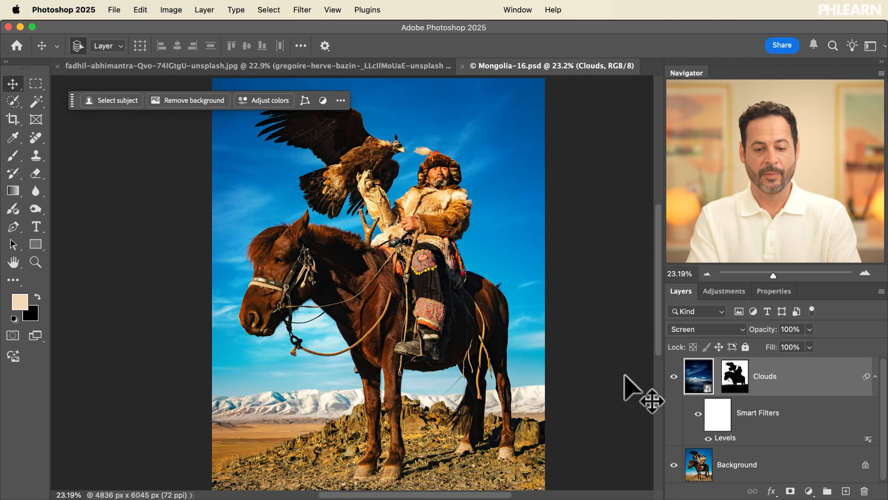
key("super+w")
key("super+w")
left_click(495, 254)
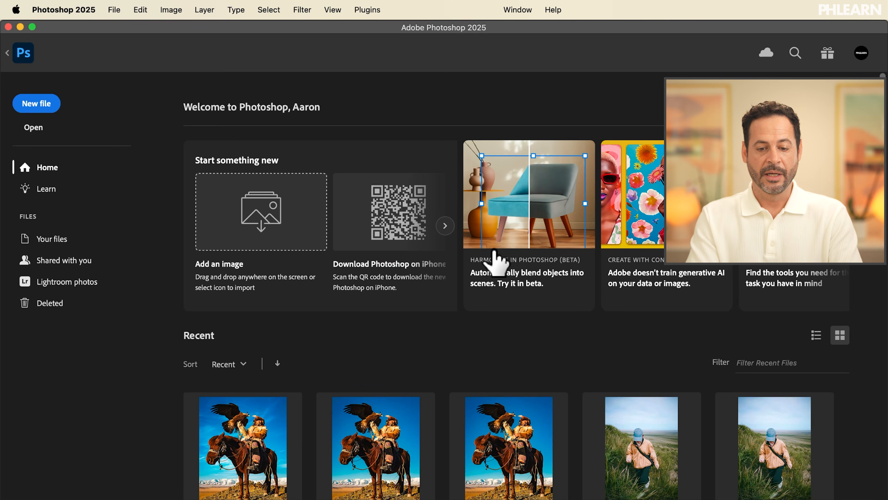
Switch to Lightroom Classic and synchronize the Sample Images folder, importing all new photos and scanning for metadata updates
key("super+Tab")
left_click(347, 294)
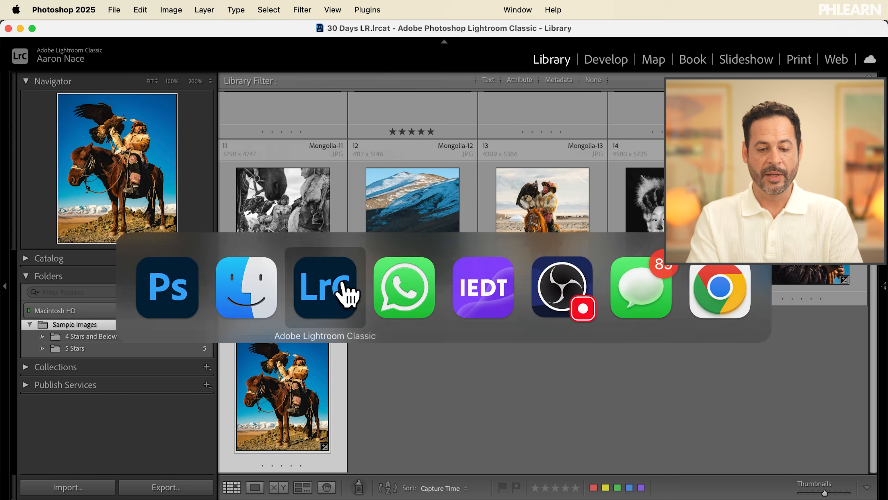
left_click(430, 380)
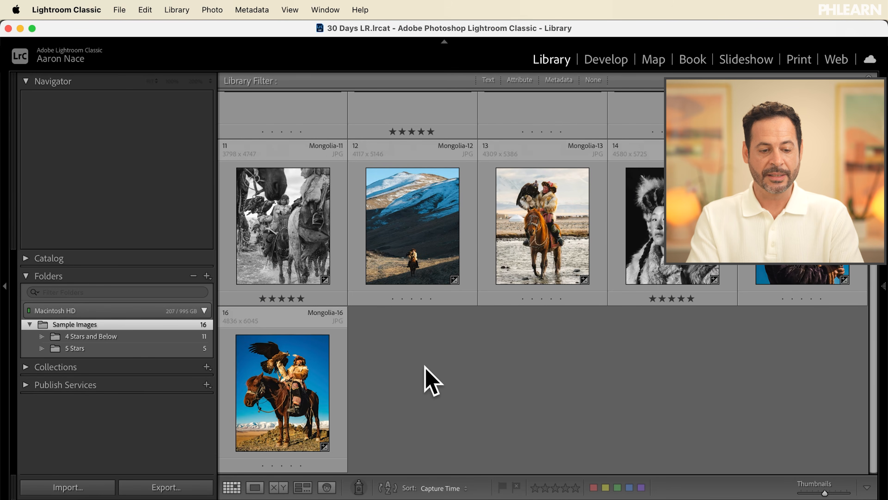
scroll(431, 380, "up", 8)
scroll(430, 379, "down", 8)
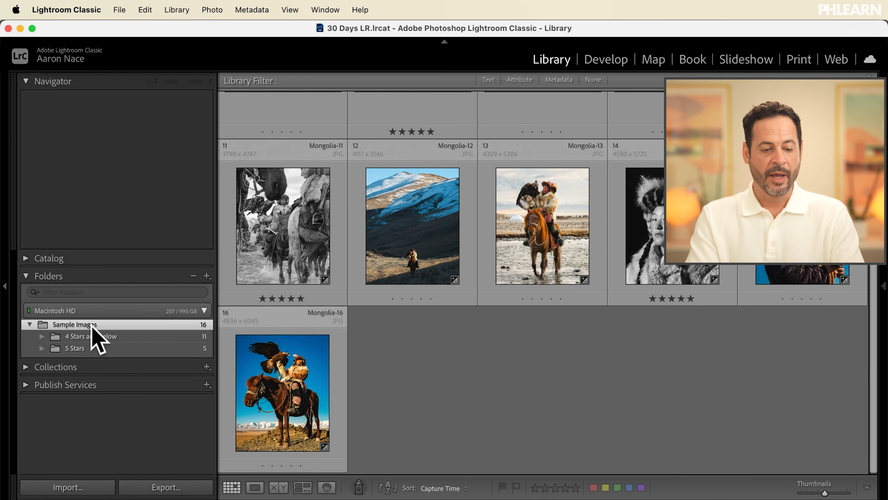
right_click(116, 327)
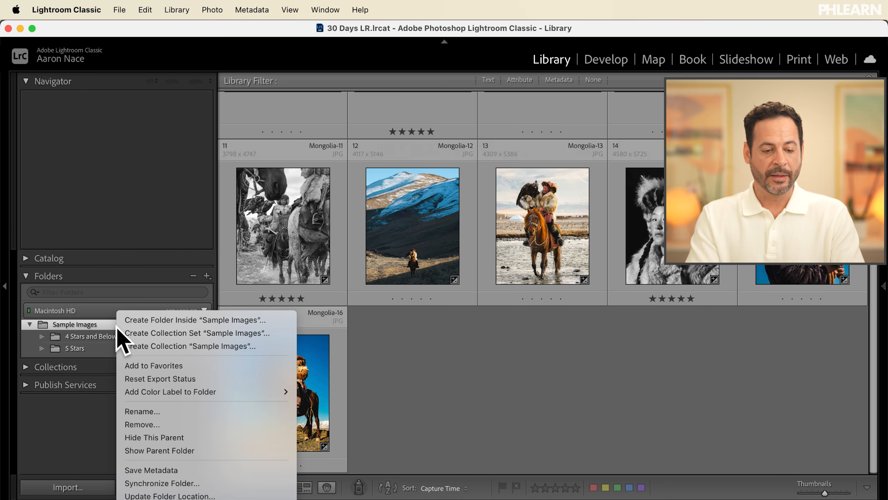
left_click(175, 487)
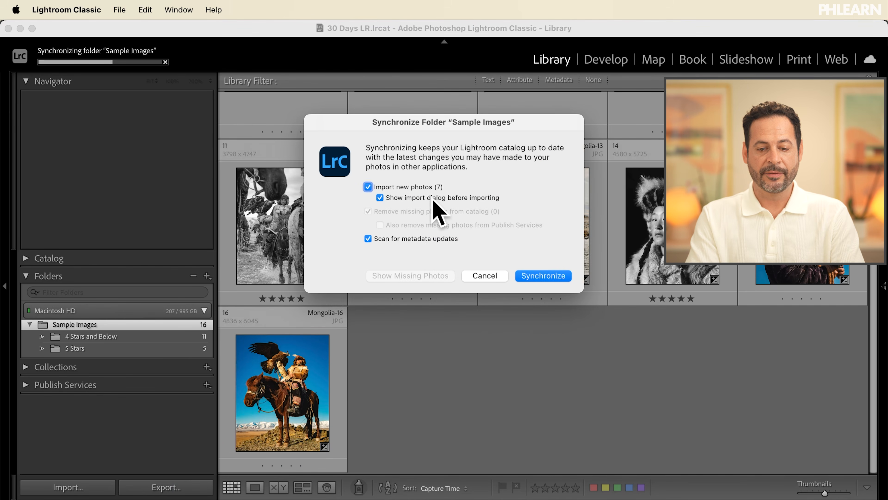
left_click(532, 275)
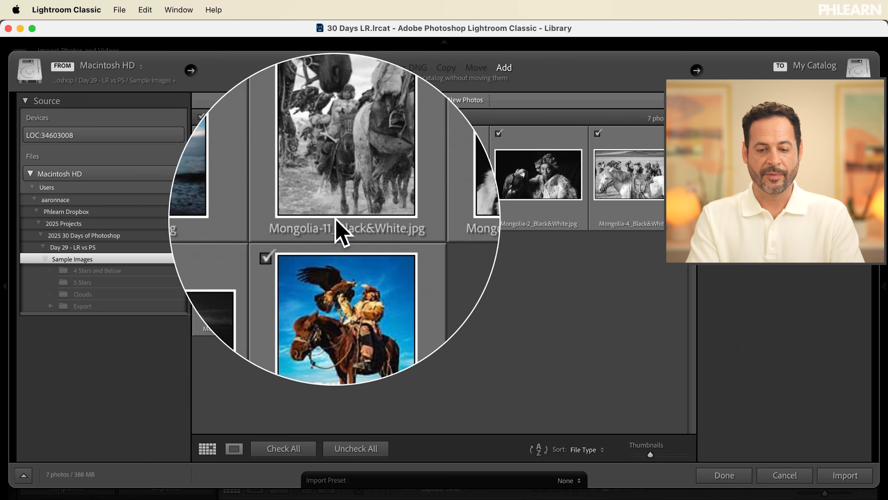
left_click(845, 475)
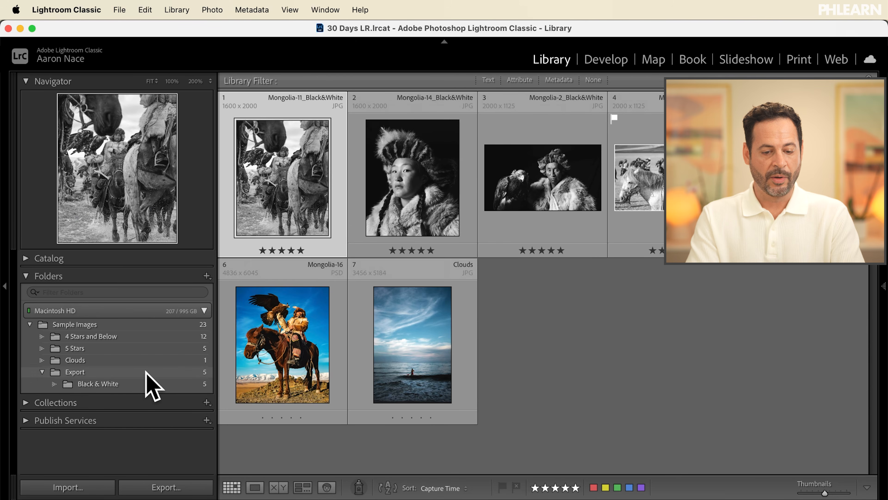
Show the Mongolia-16 PSD photo's file location in Finder, and return to the Lightroom Classic library
left_click(305, 385)
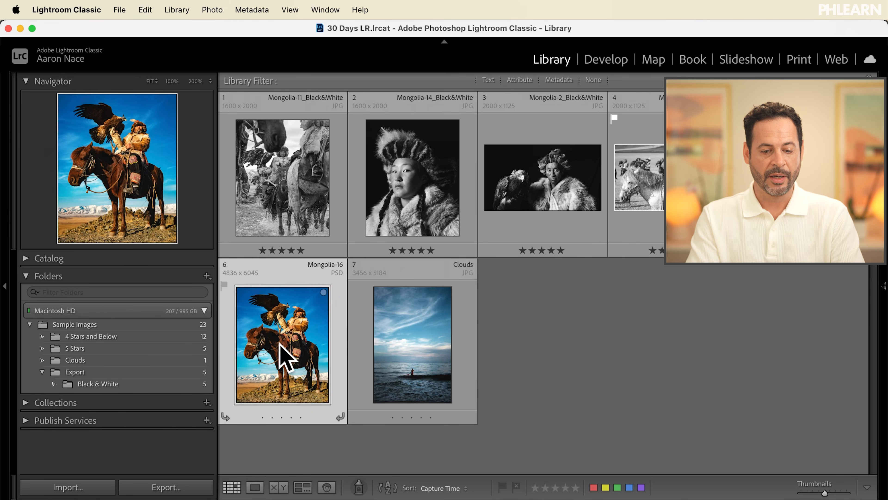
right_click(277, 288)
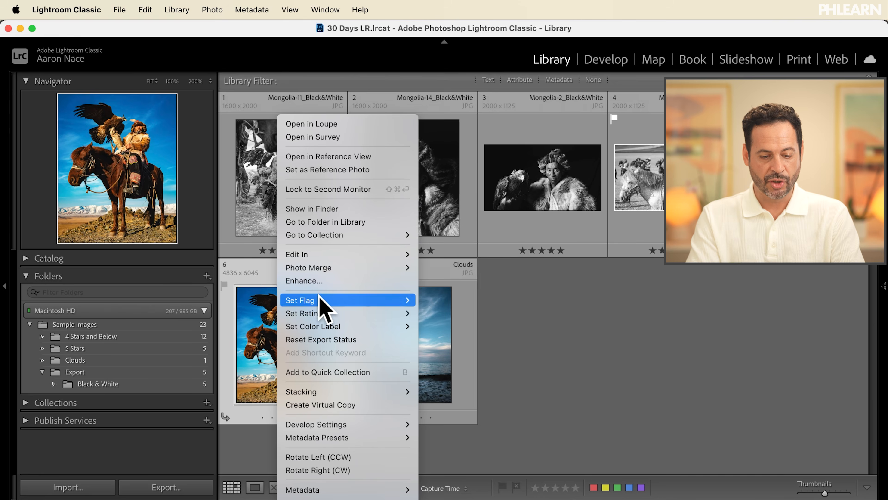
mouse_move(335, 327)
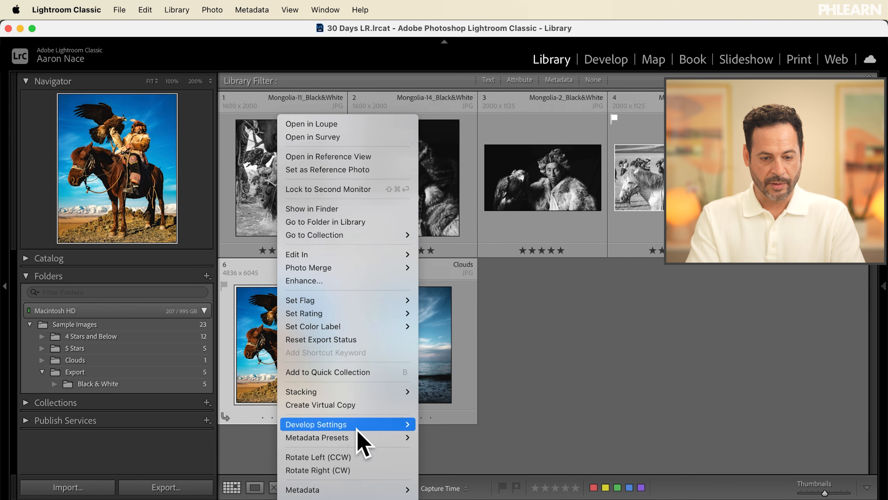
left_click(317, 215)
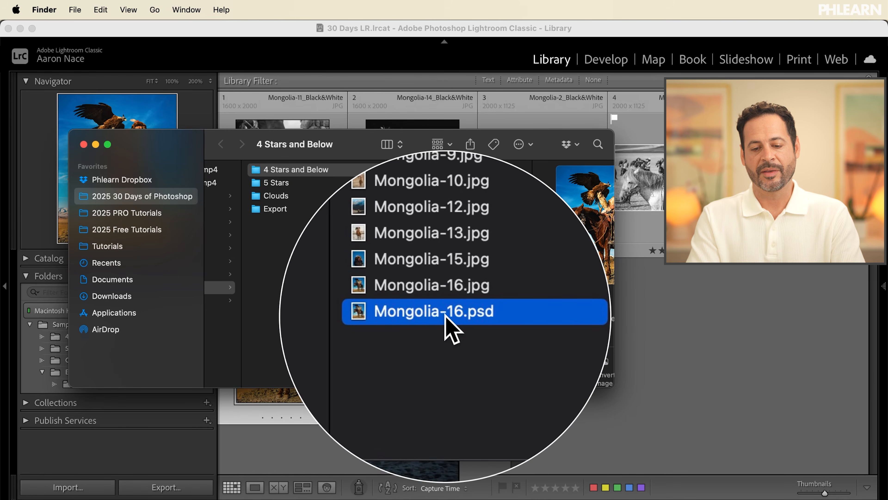
left_click(440, 45)
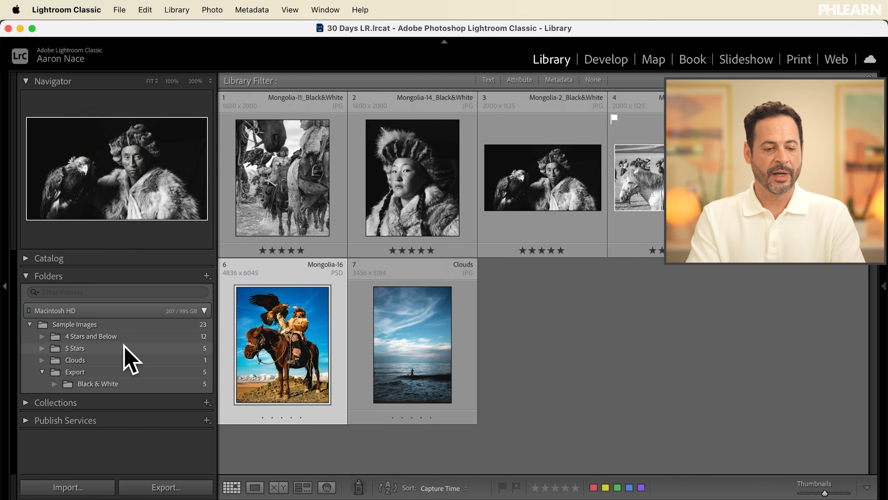
Create a folder named PSD inside Sample Images, and move the Mongolia-16 PSD photo into it and open that folder
left_click(102, 325)
right_click(102, 324)
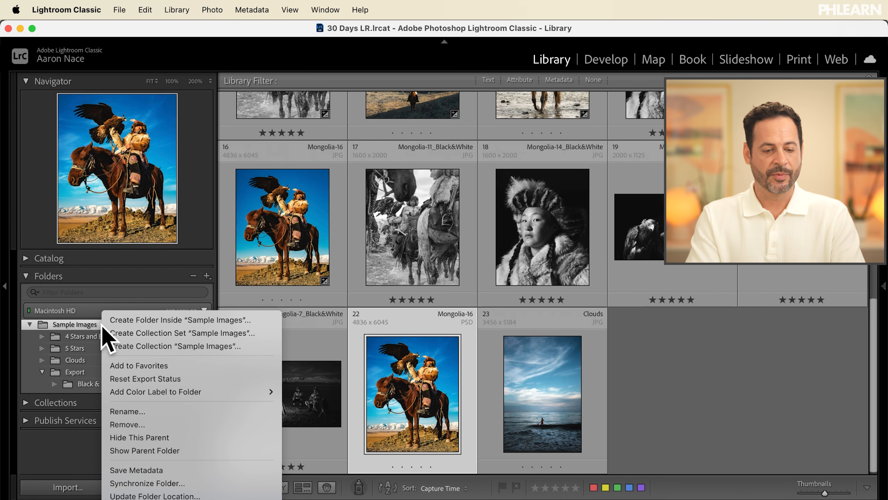
left_click(147, 317)
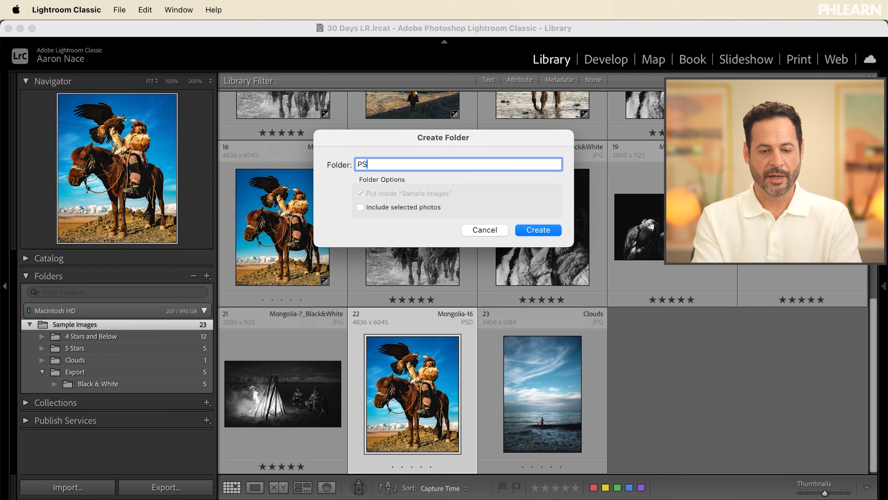
type("PSD")
key("Return")
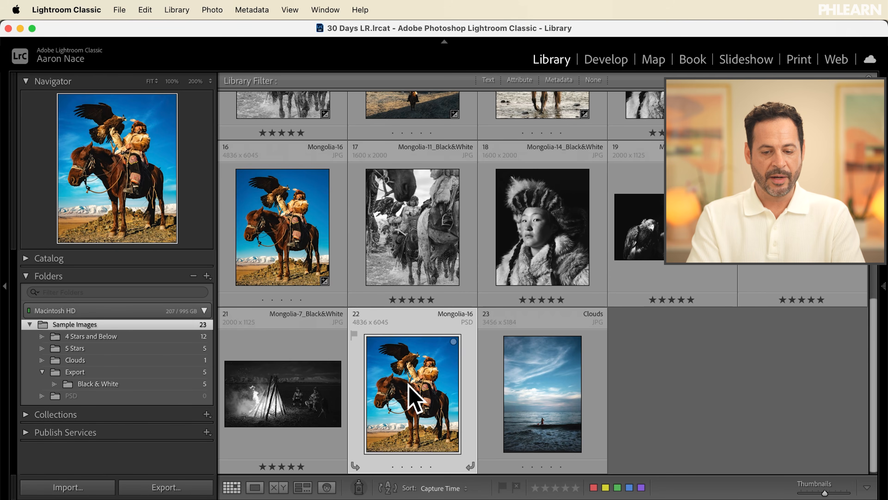
left_click_drag(424, 361, 105, 398)
left_click(85, 395)
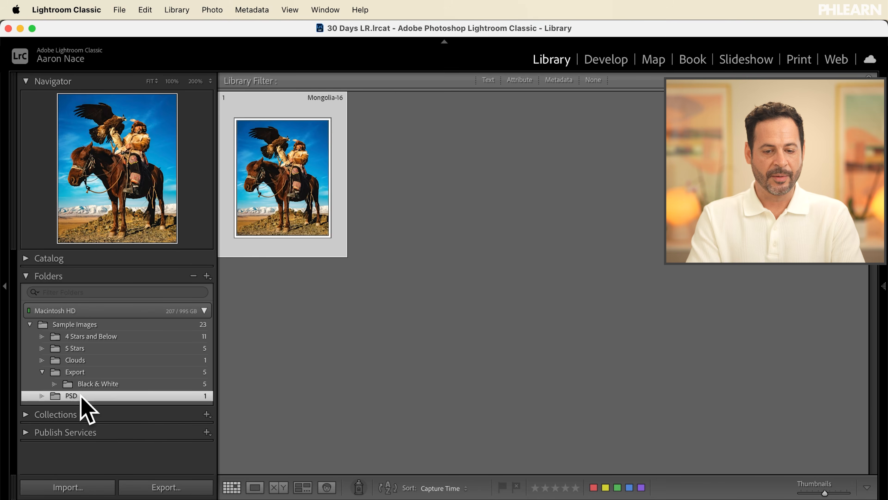
Switch to Finder and check the contents of the Sample Images subfolders 4 Stars and Below, 5 Stars, Clouds and Export's Black & White
key("super+Tab")
left_click(267, 287)
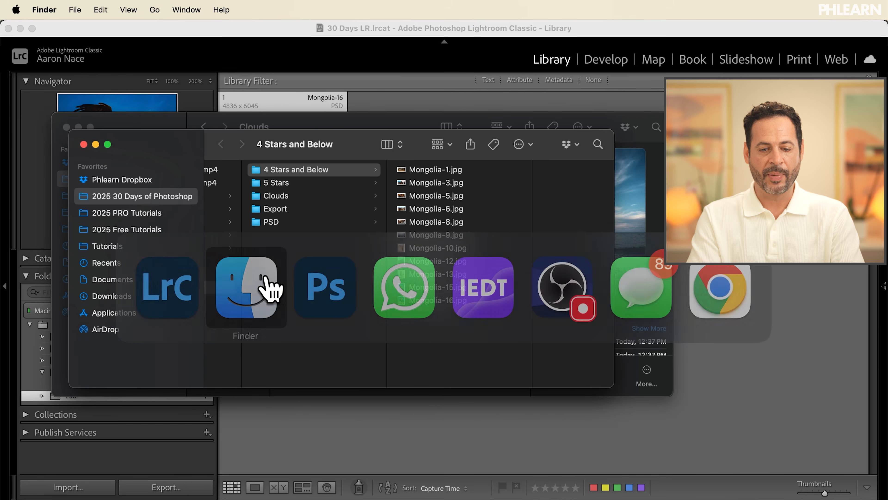
scroll(348, 251, "left", 1)
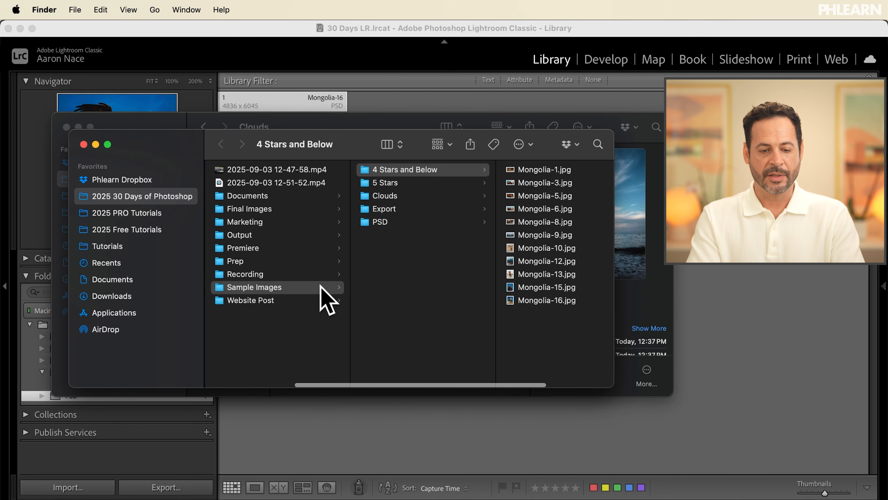
left_click(253, 286)
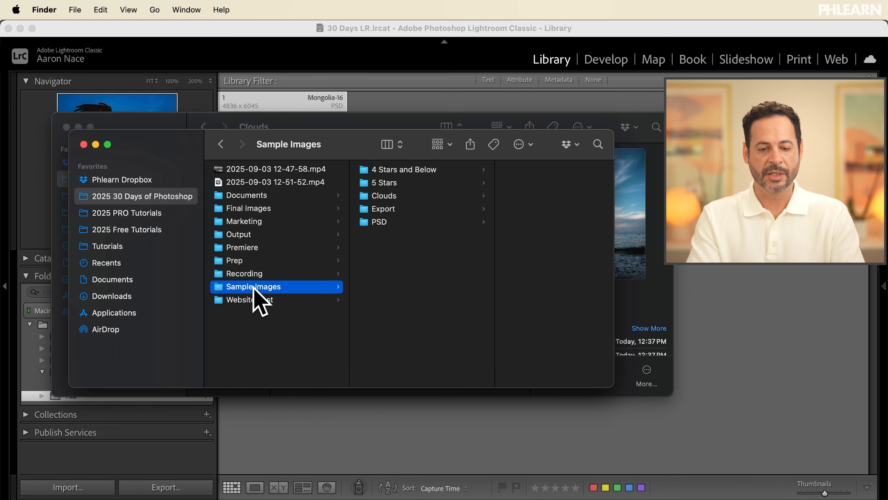
left_click(425, 173)
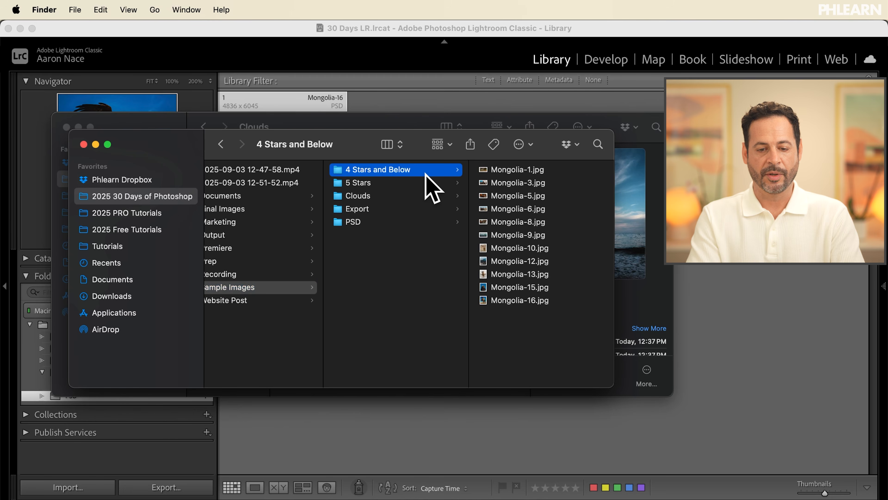
left_click(401, 182)
left_click(396, 196)
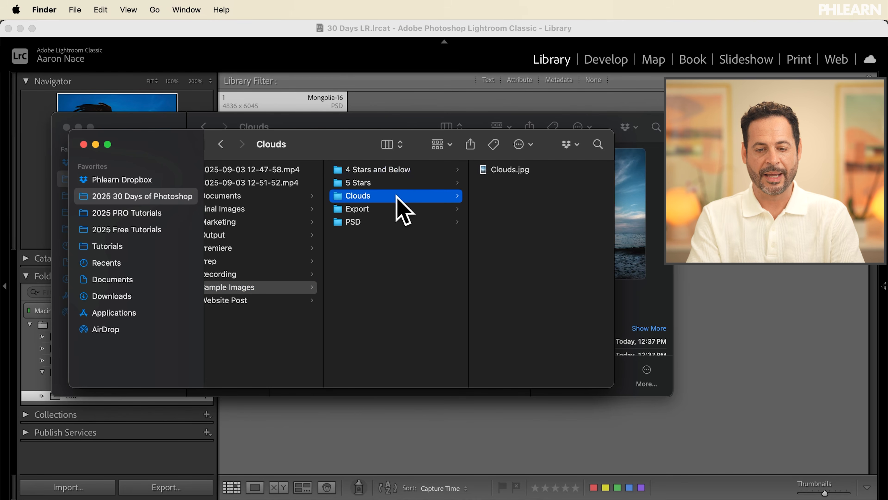
left_click(382, 210)
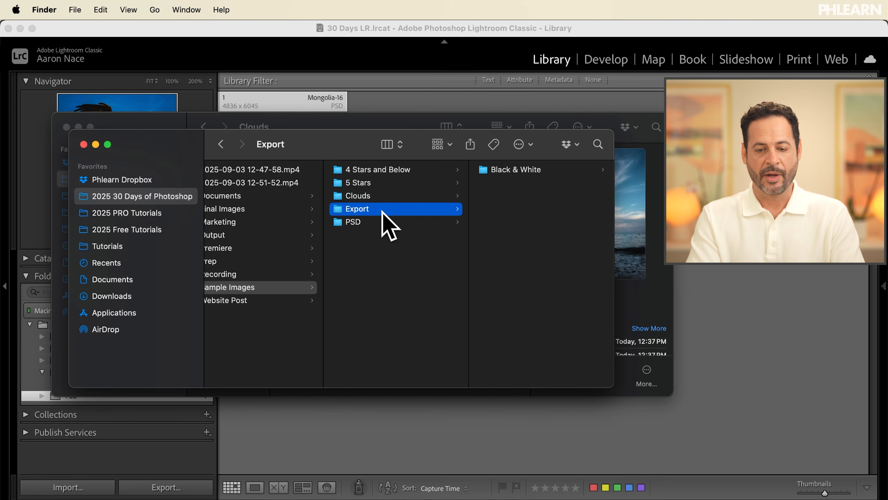
left_click(507, 171)
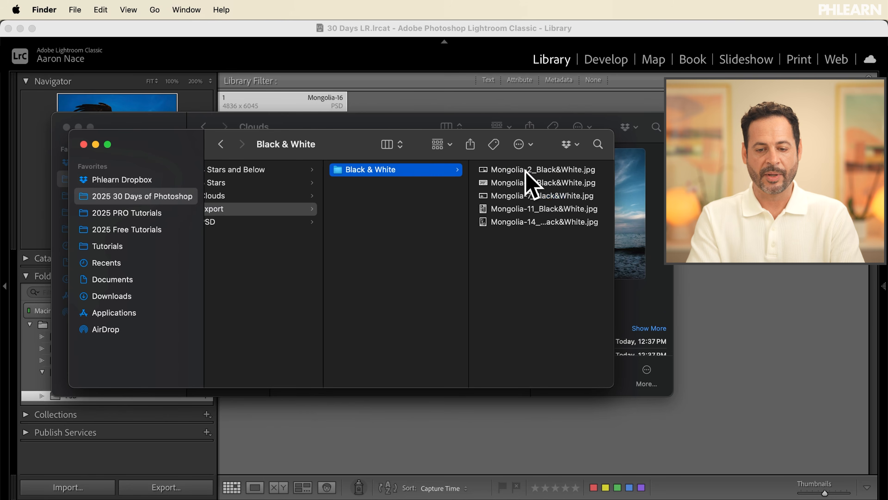
Select Mongolia-16.psd in the PSD folder and enlarge the Finder window to view its preview and file information
left_click(263, 222)
left_click(418, 171)
left_click_drag(613, 390, 782, 459)
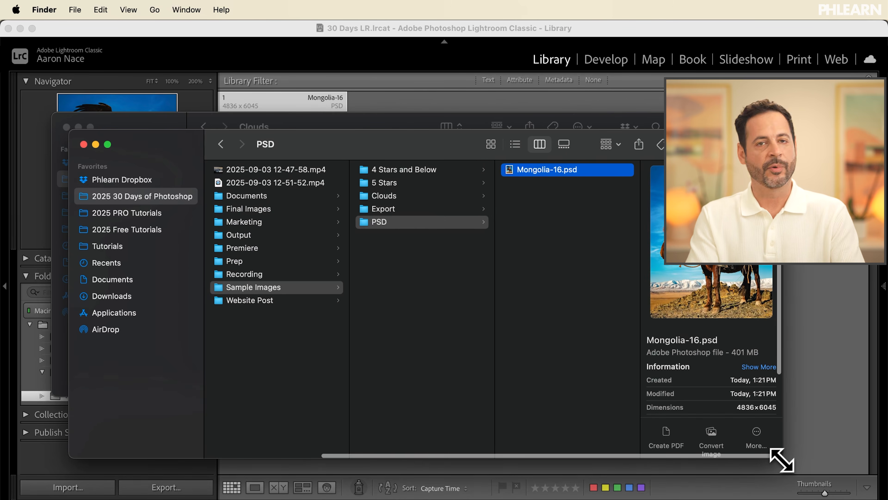